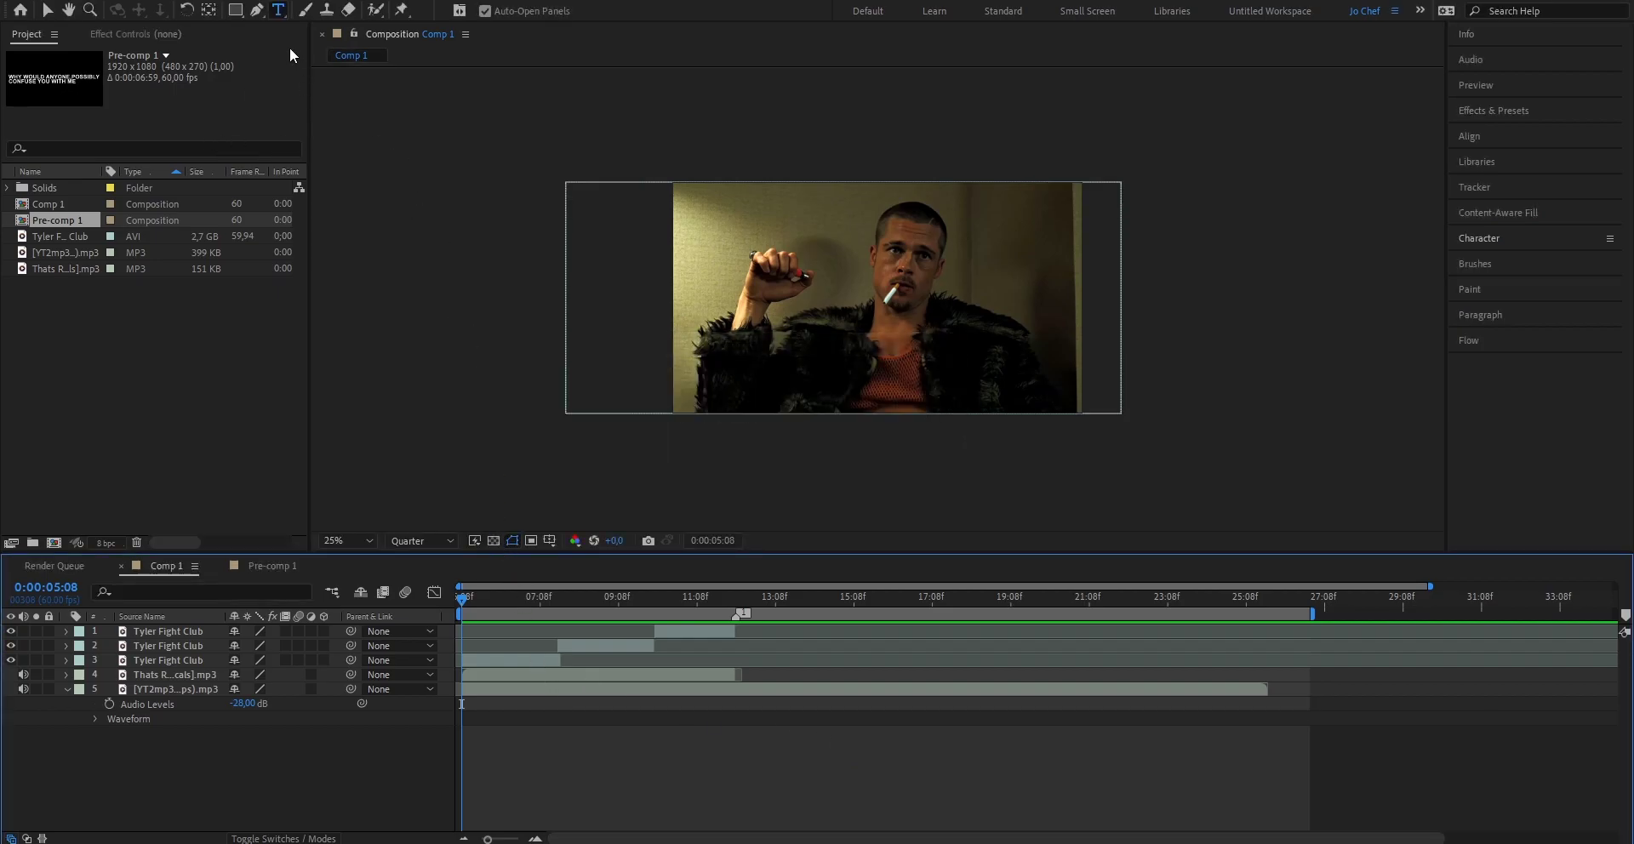
Create an empty text layer at the top of Comp 1 with the Type tool.
left_click(285, 17)
left_click(753, 302)
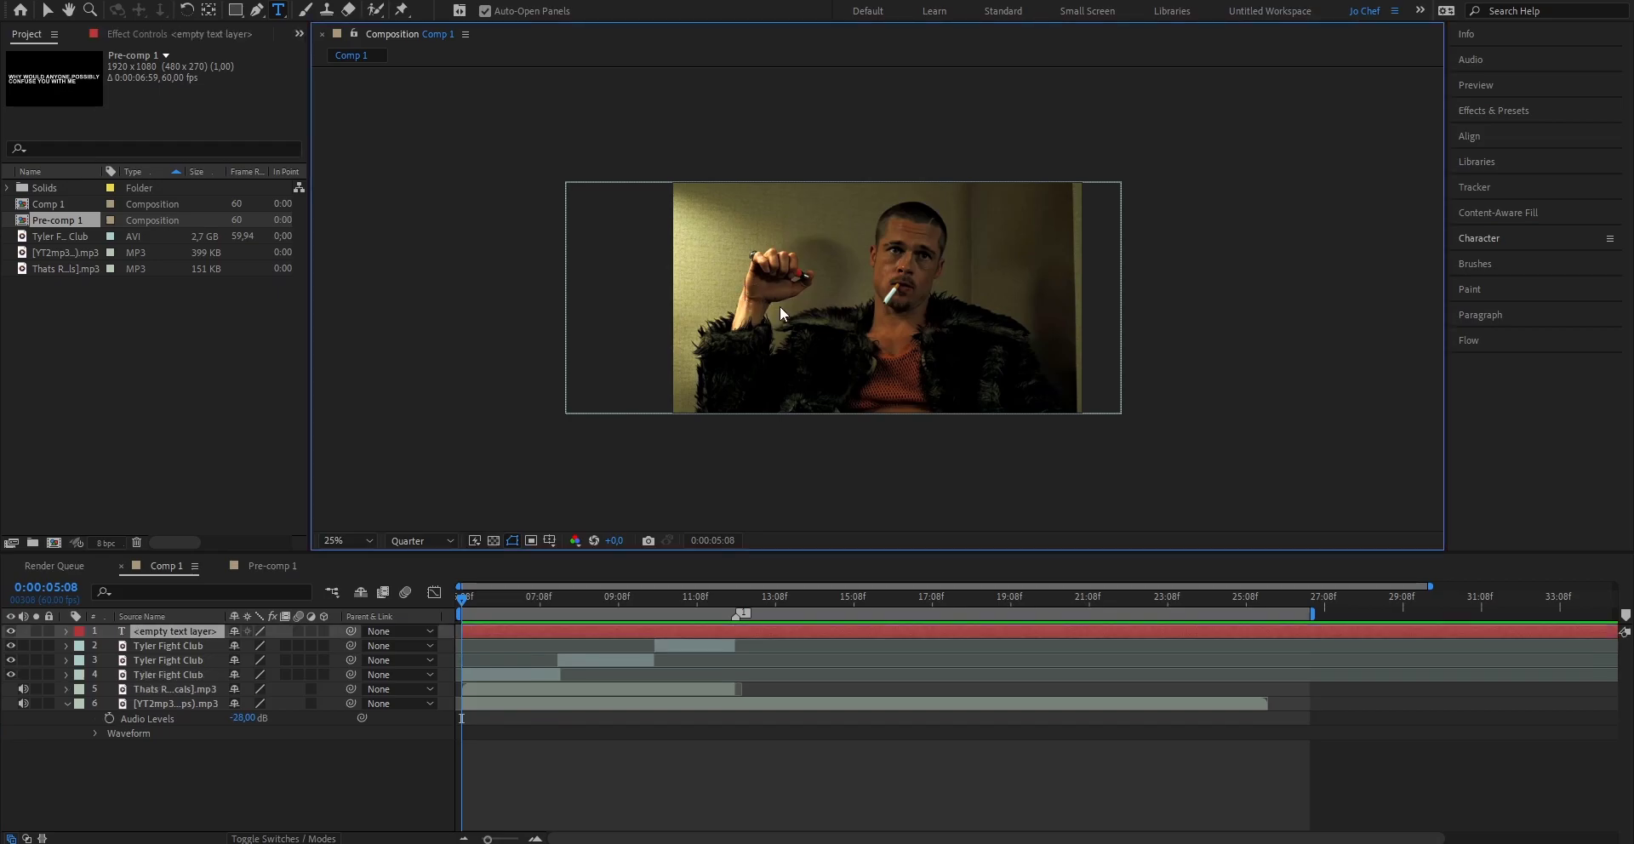
Paste the three caption text layers into Comp 1 and select the WHY WOULD ANYONE text for character editing.
left_click(594, 774)
key("ctrl+v")
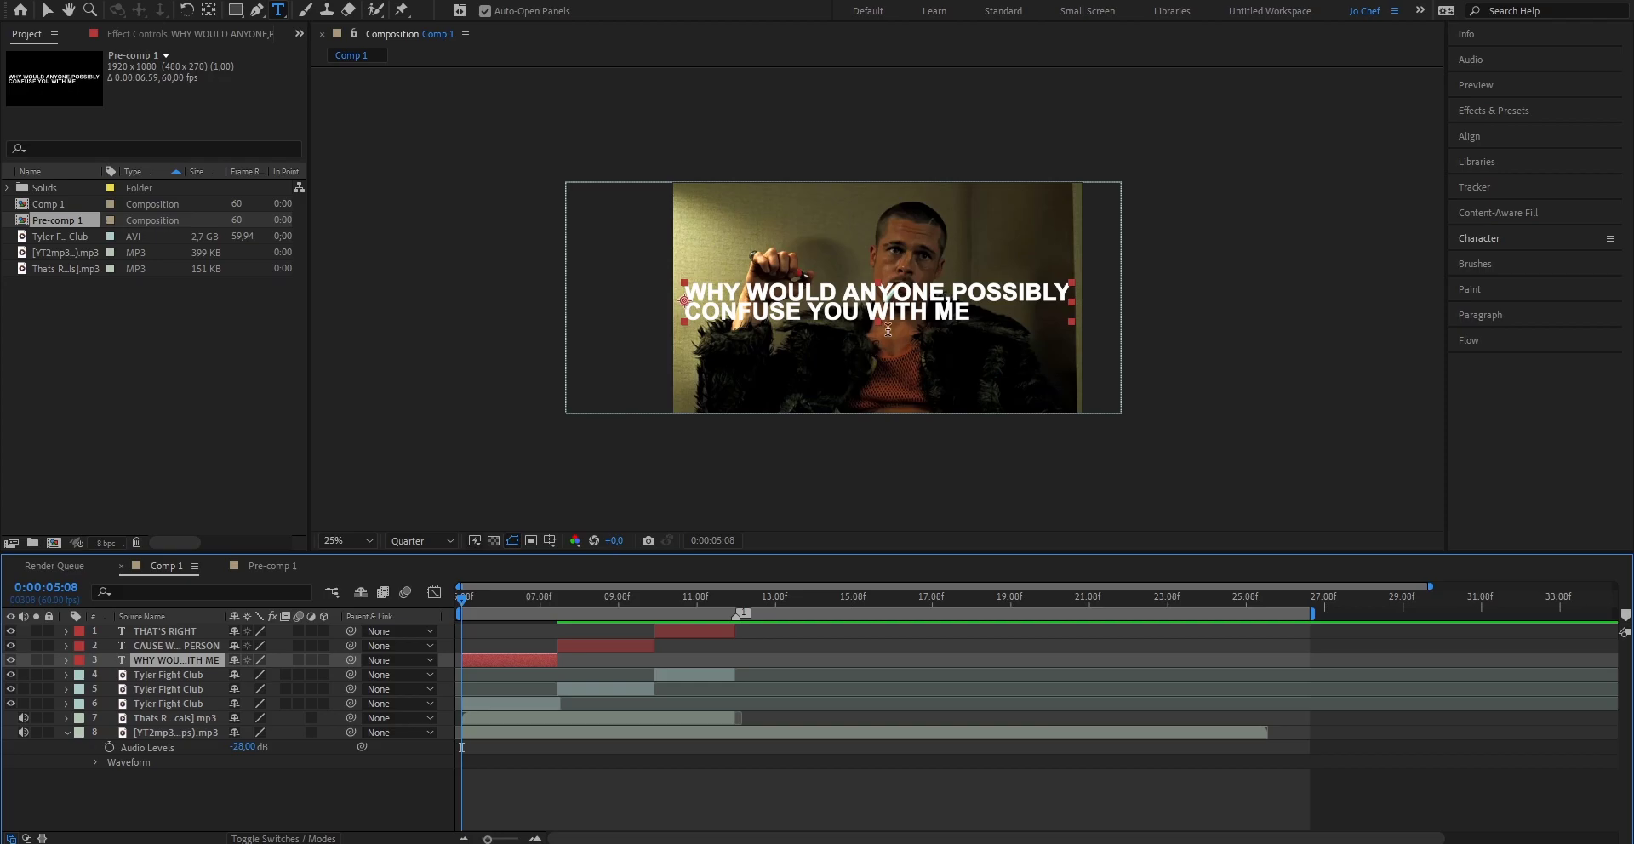
left_click_drag(970, 313, 641, 282)
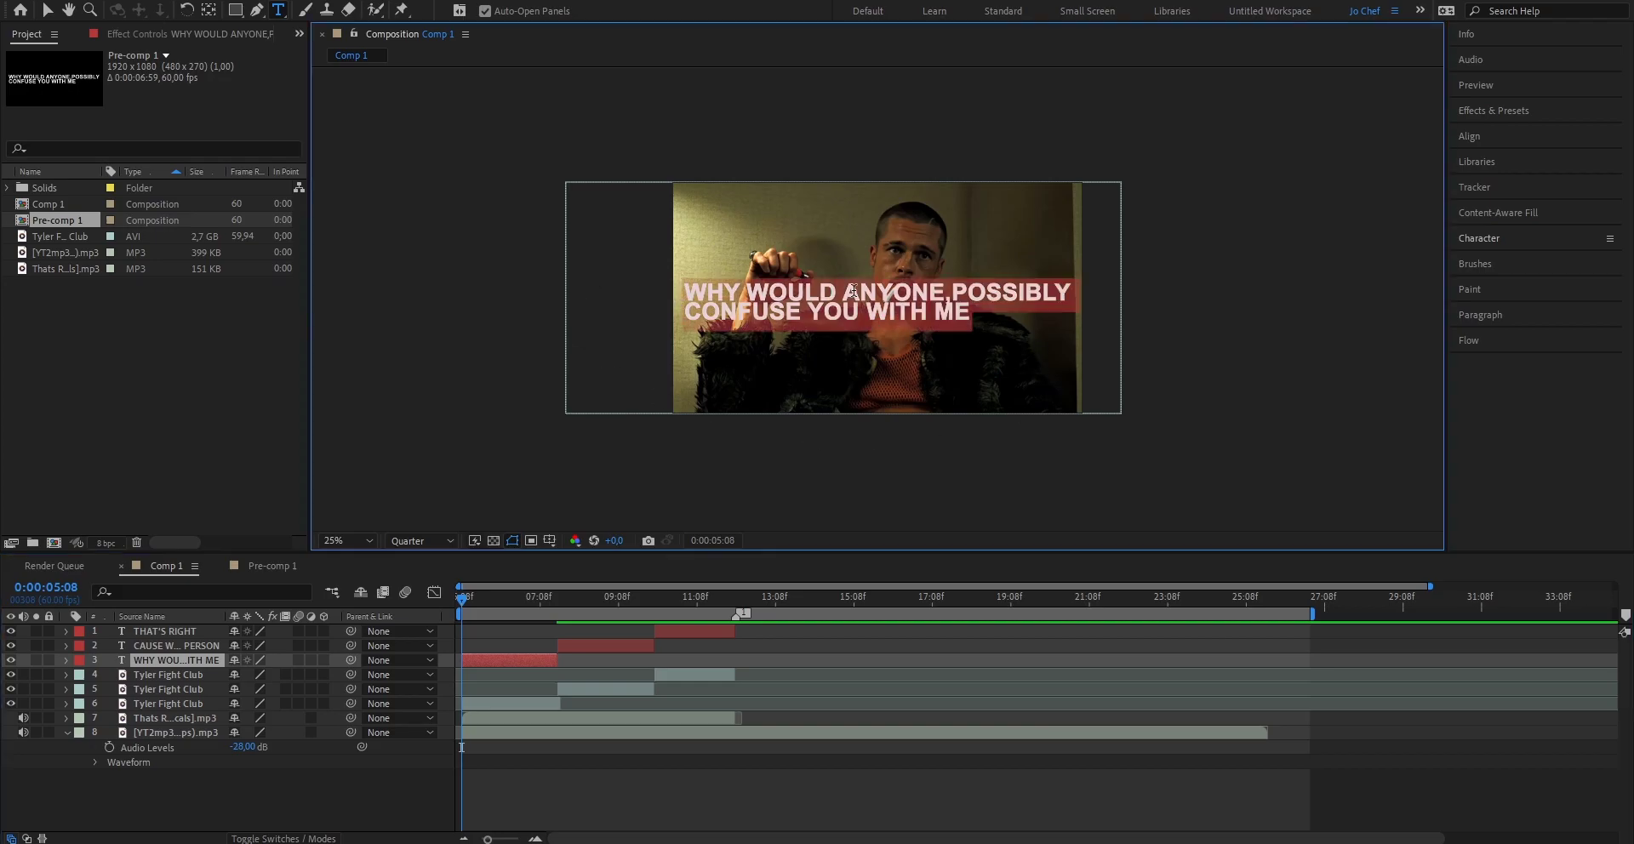
left_click(1466, 242)
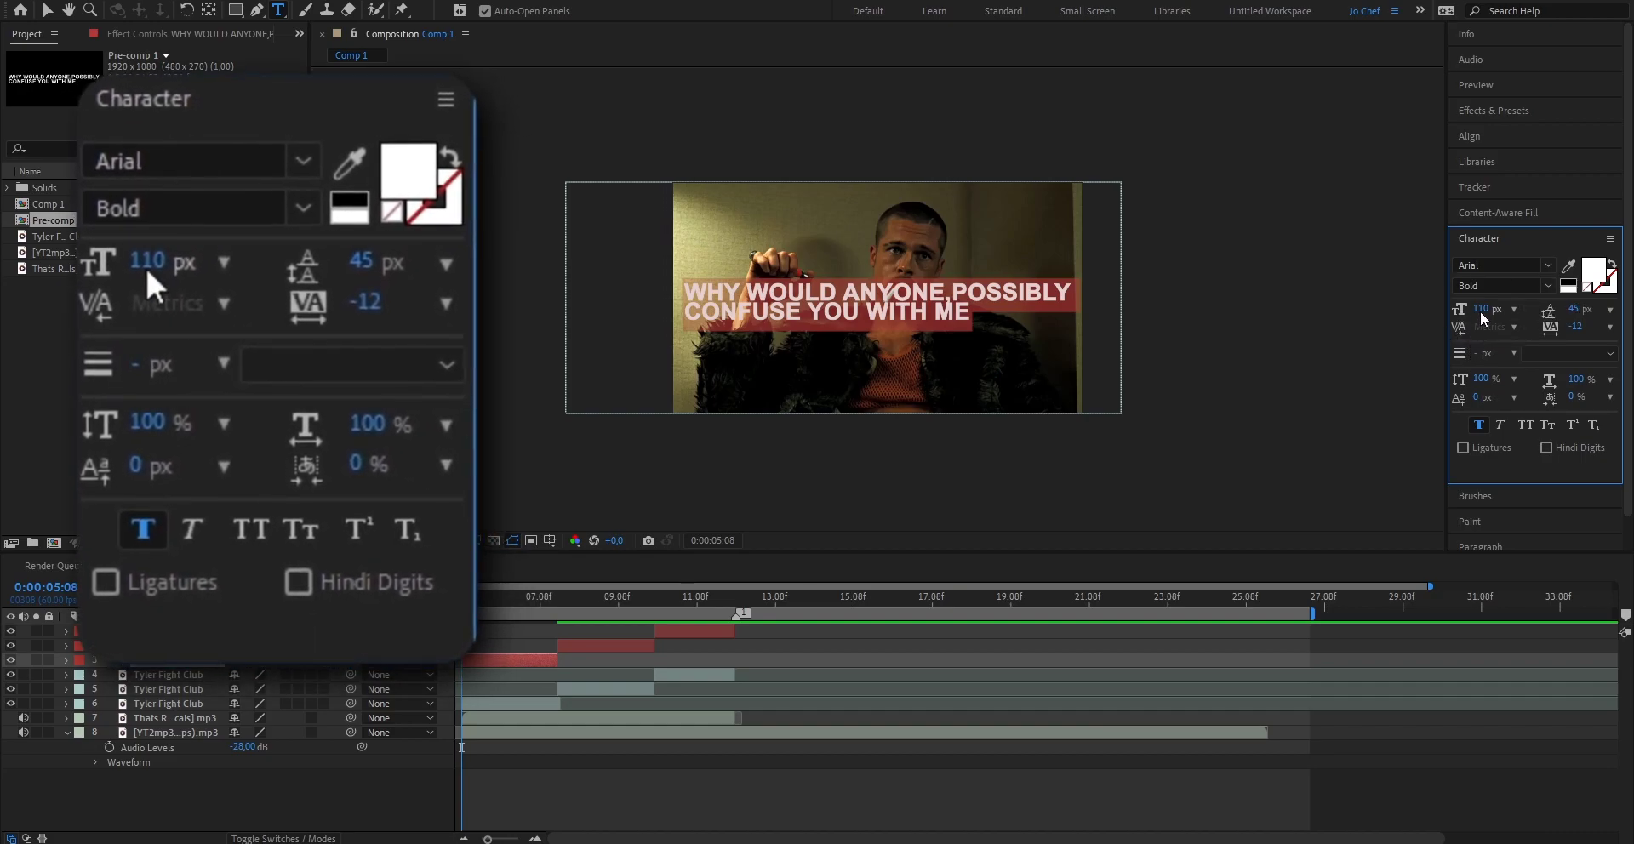
Give the WHY WOULD ANYONE text 91 px size, 38 px leading and -25 tracking in Character.
left_click_drag(1482, 312, 1462, 314)
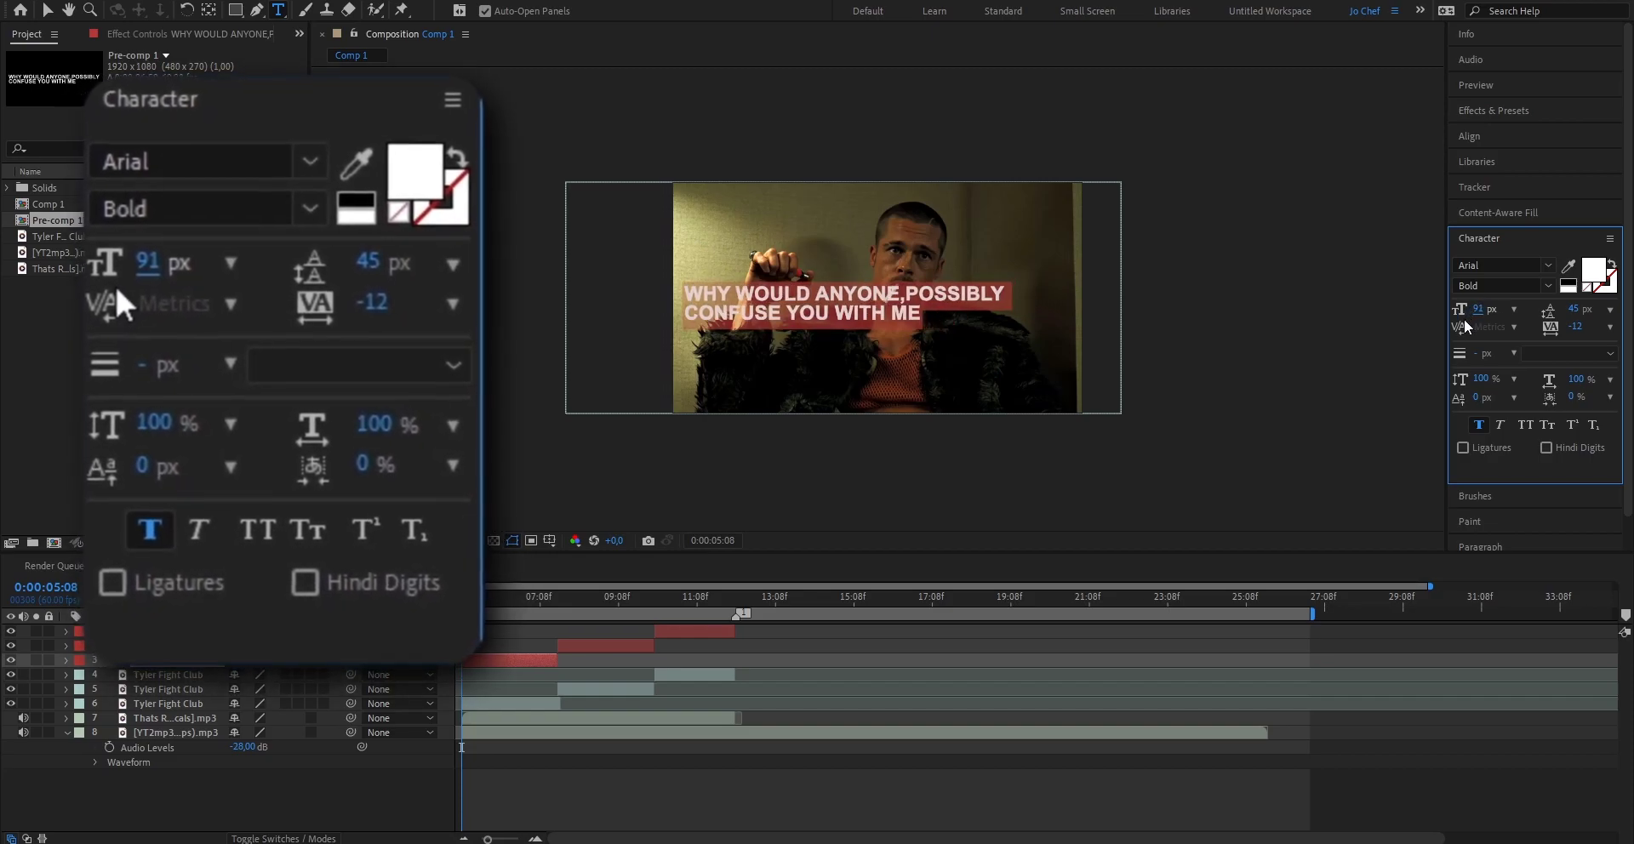
left_click_drag(1574, 313, 1574, 320)
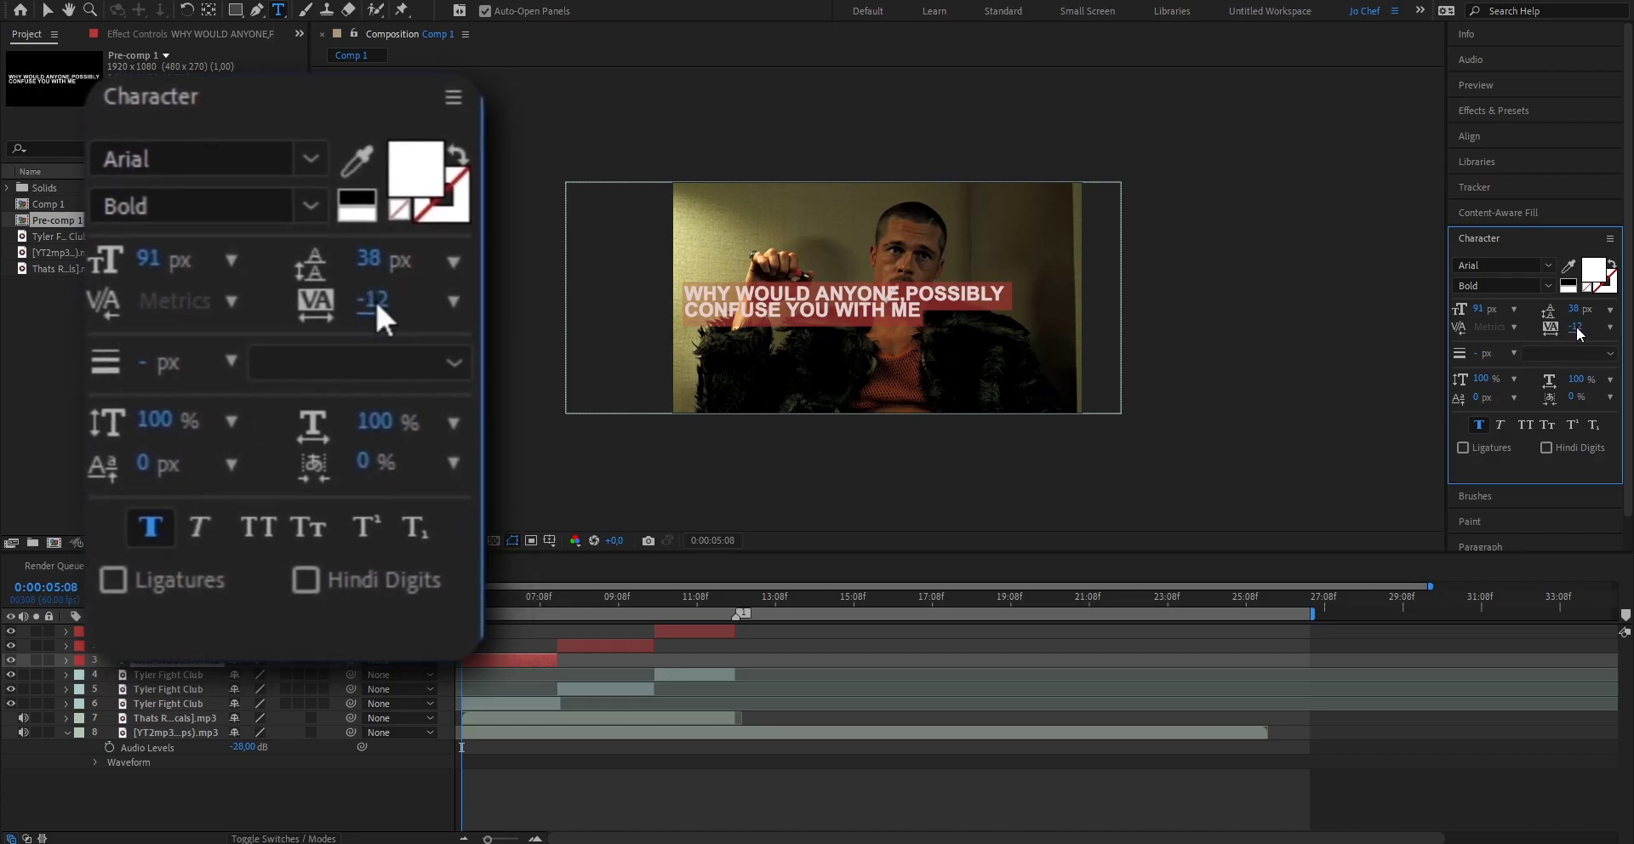
mouse_move(1570, 327)
left_mouse_down()
mouse_move(1590, 331)
mouse_move(1575, 339)
left_mouse_up()
Align the WHY WOULD ANYONE layer to the horizontal centre, then select the CAUSE WE'RE THE SAME PERSON layer.
left_click(492, 746)
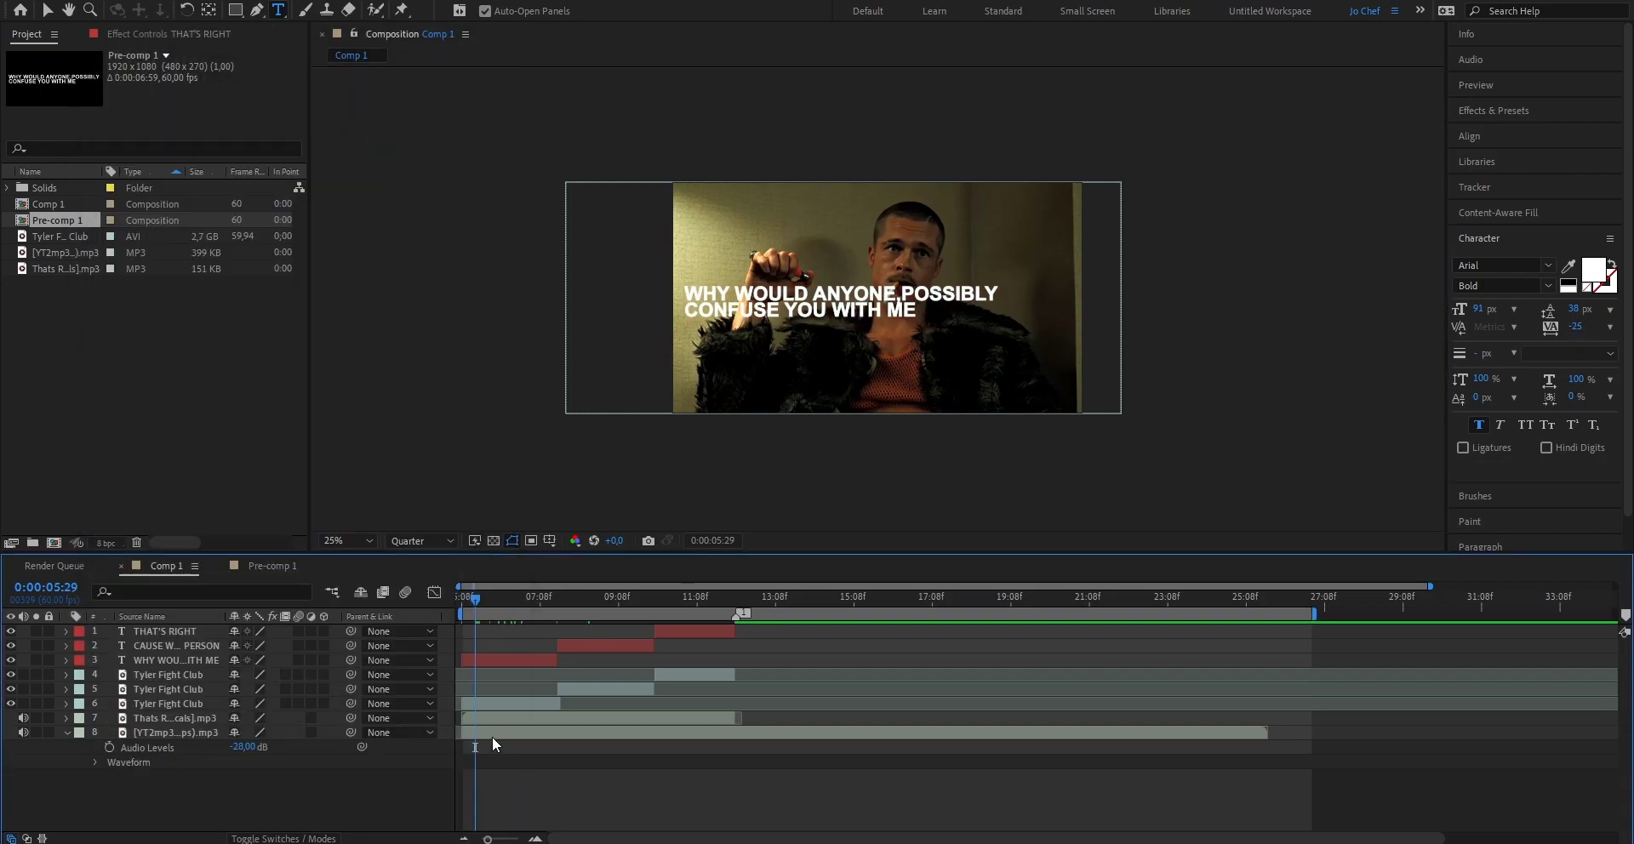
left_click(477, 664)
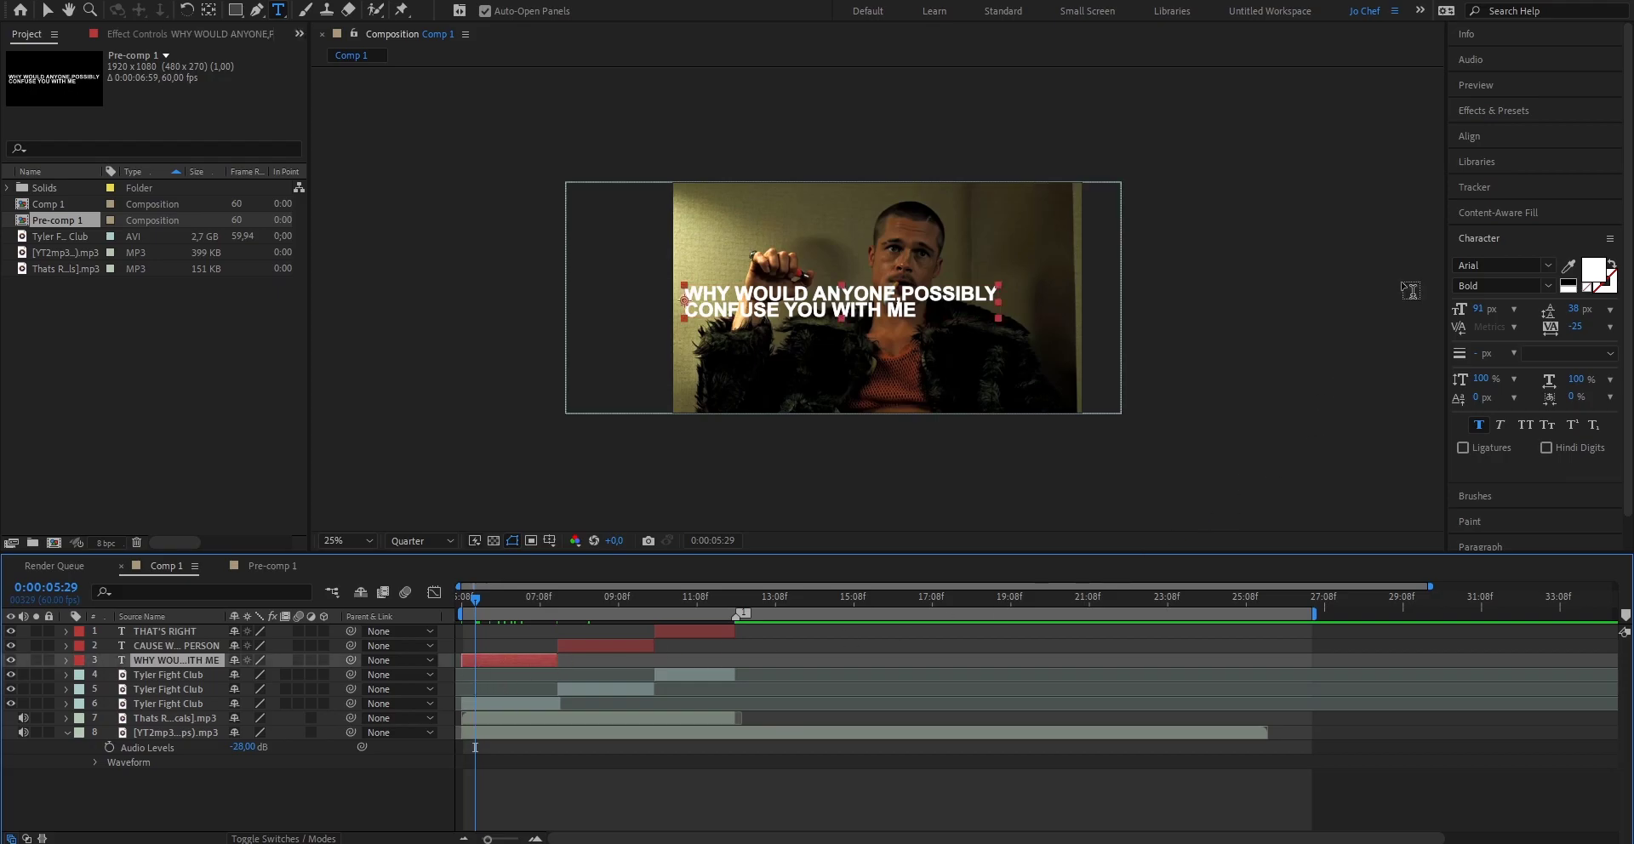
left_click(1469, 136)
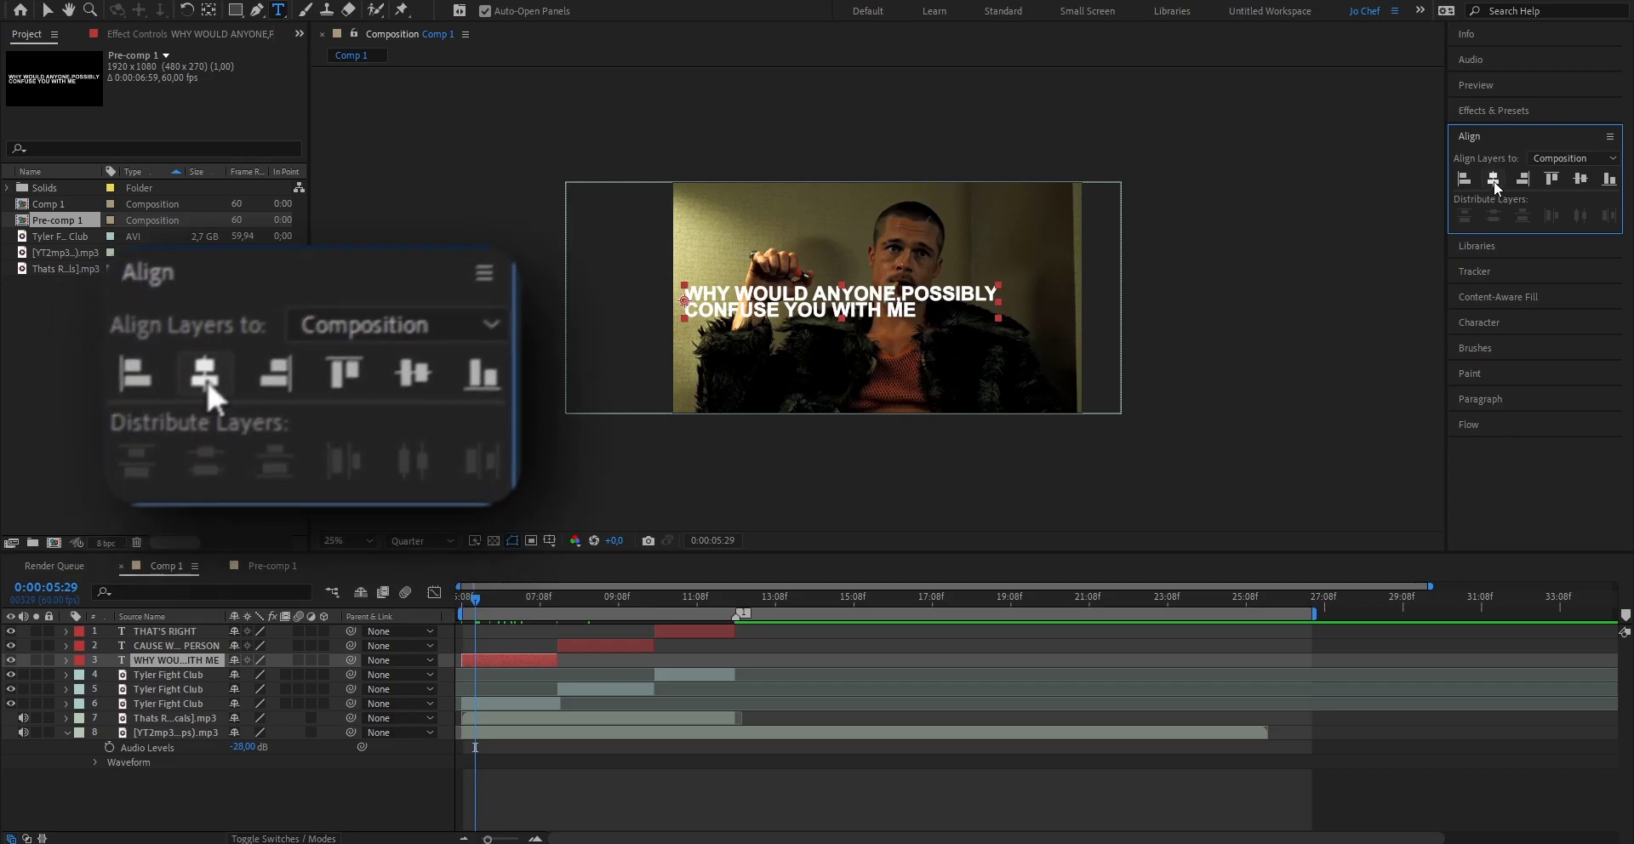
left_click(1493, 180)
left_click(579, 644)
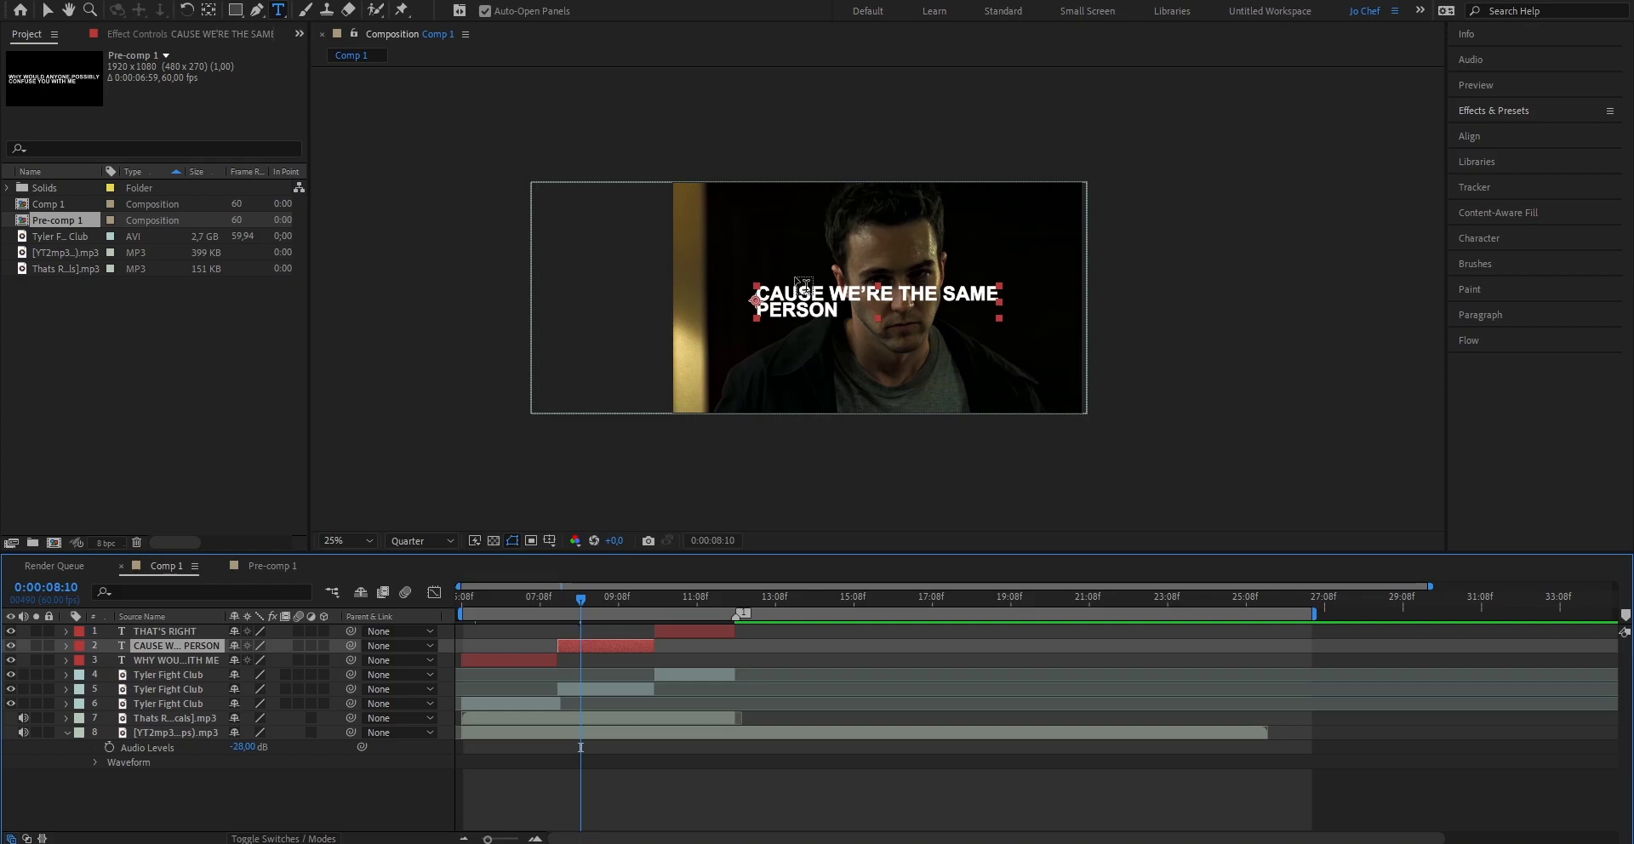
Enlarge the word PERSON to 135 px and colour it red FF0000.
left_click(791, 308)
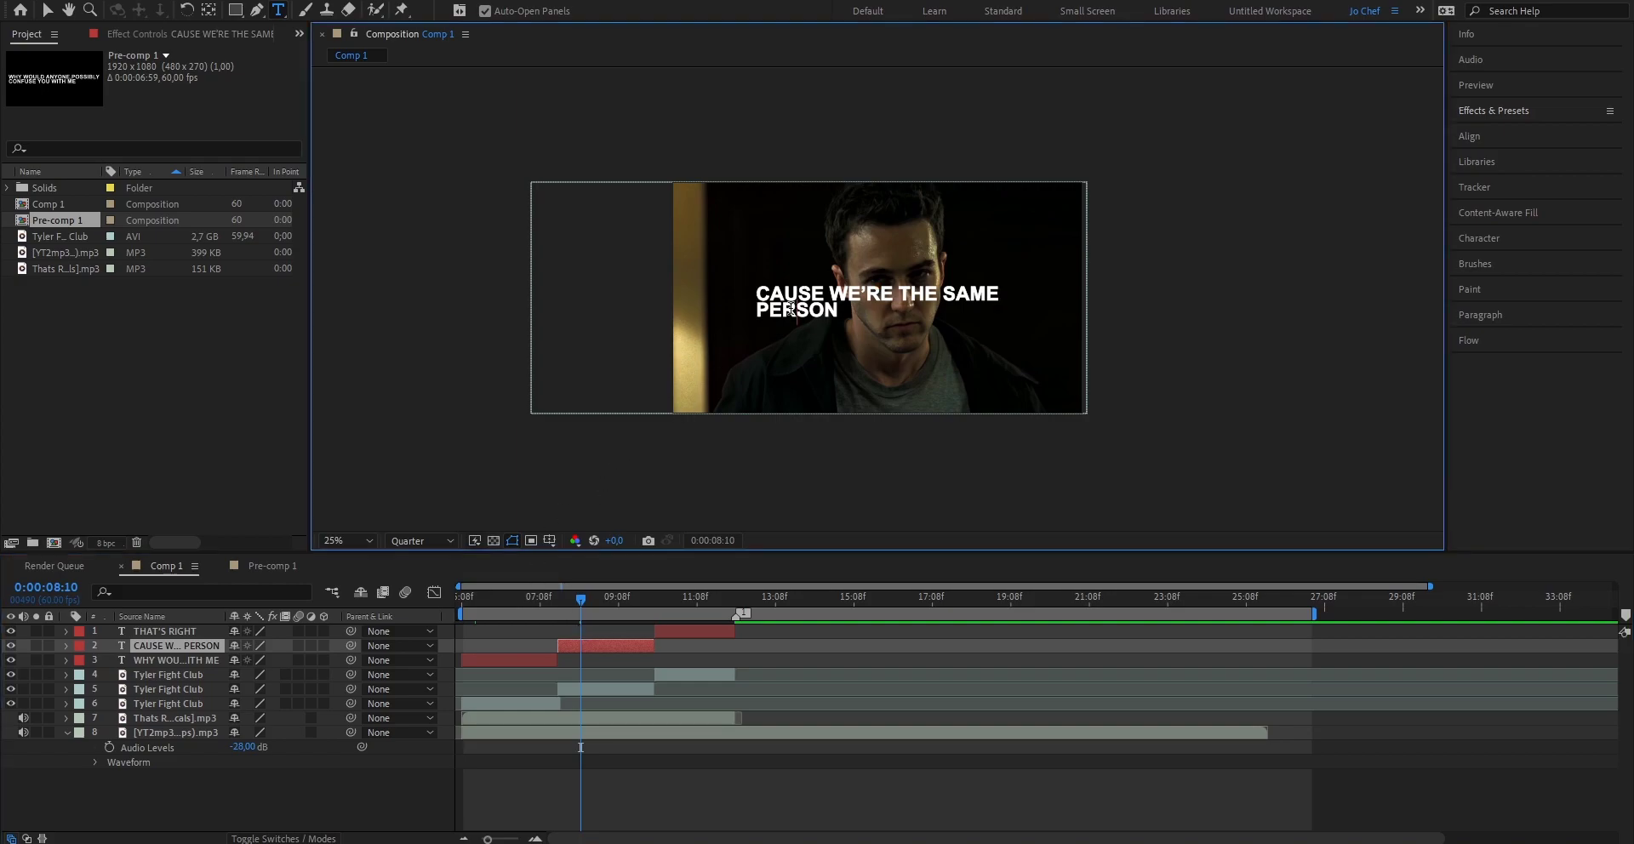
left_click(1475, 240)
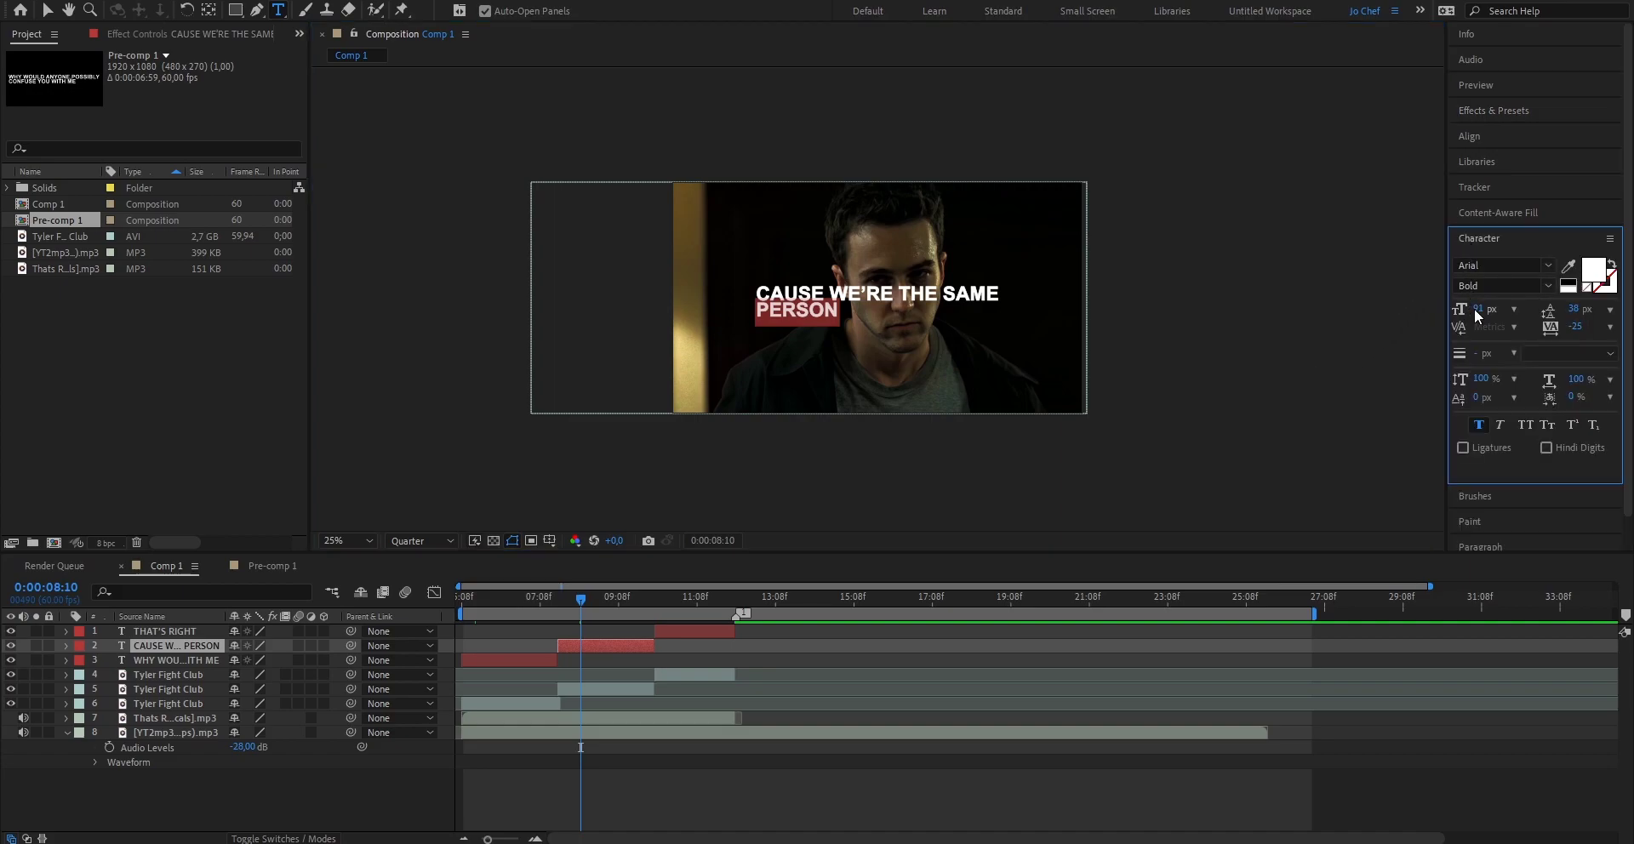
left_click_drag(1476, 312, 1485, 309)
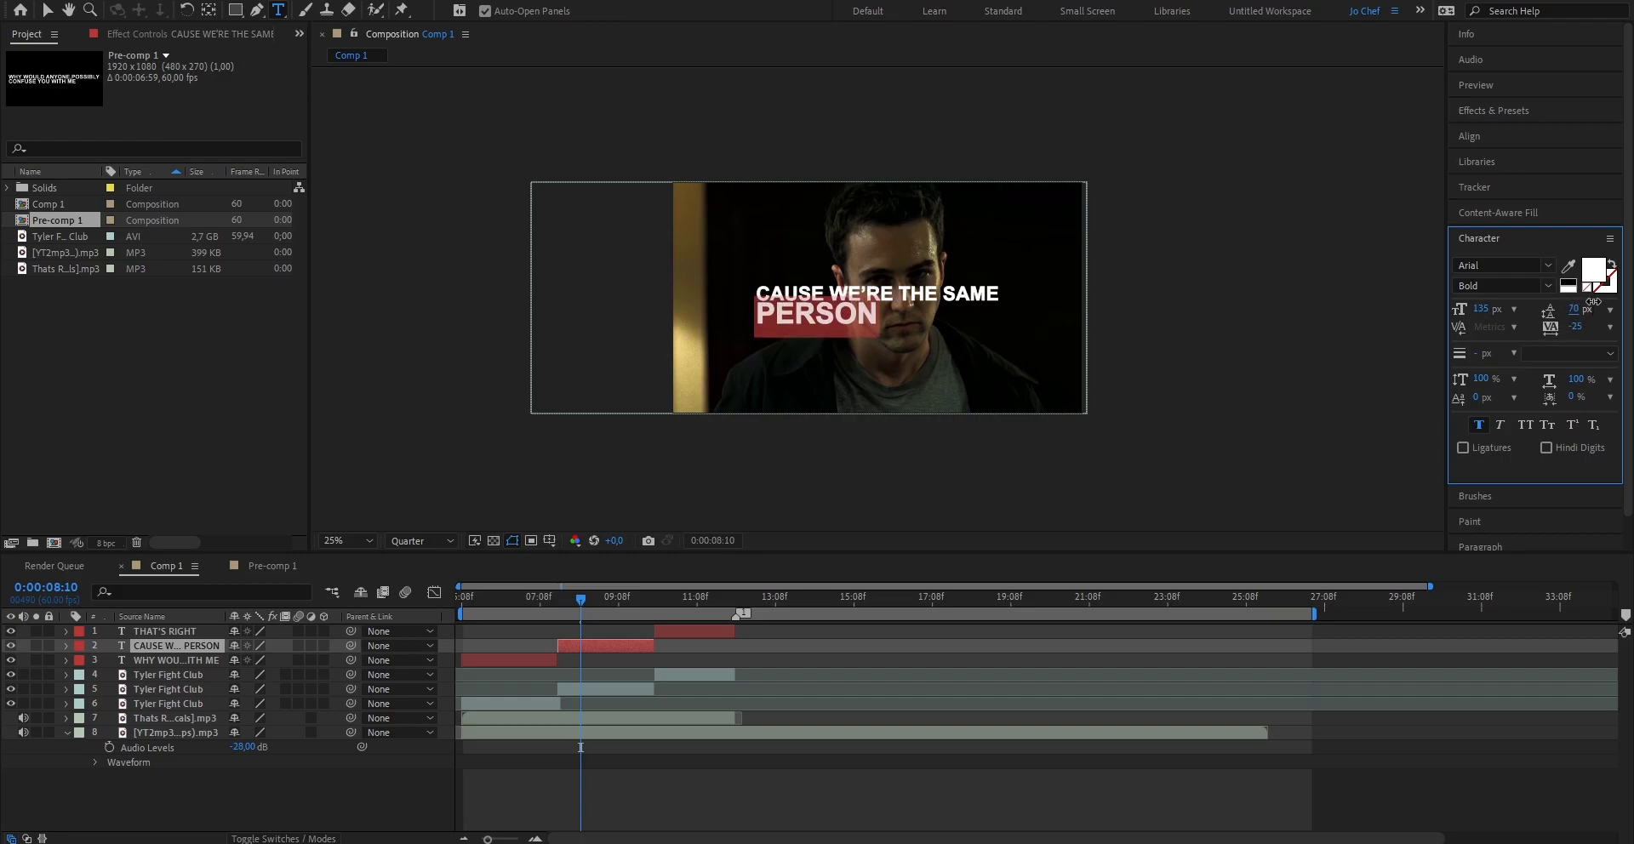
left_click(1591, 283)
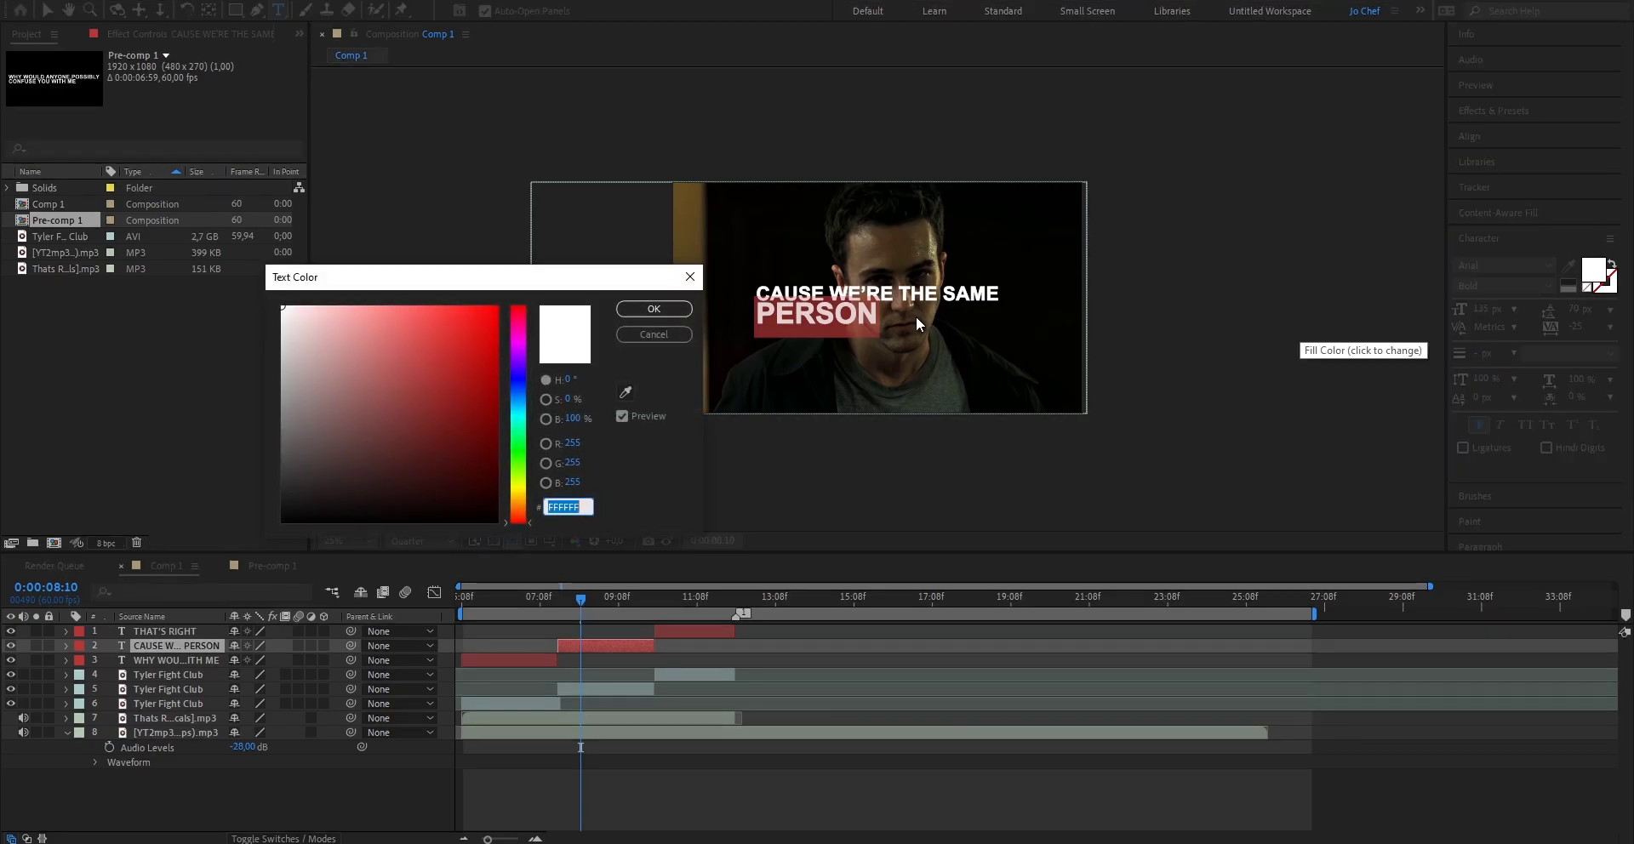
type("FF0000")
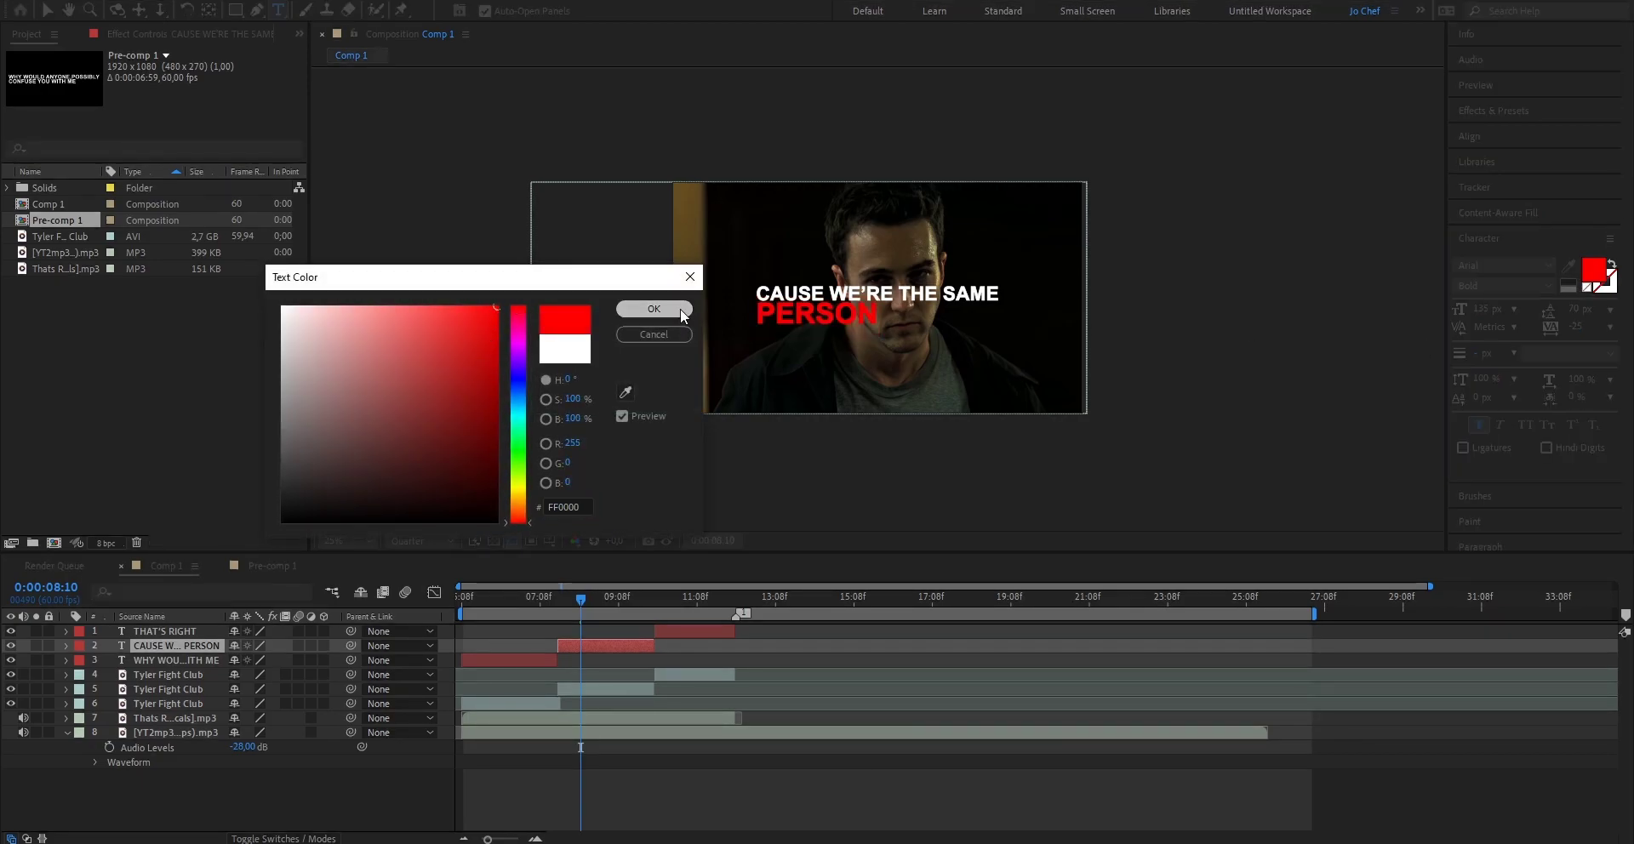
left_click(680, 308)
left_click(588, 649)
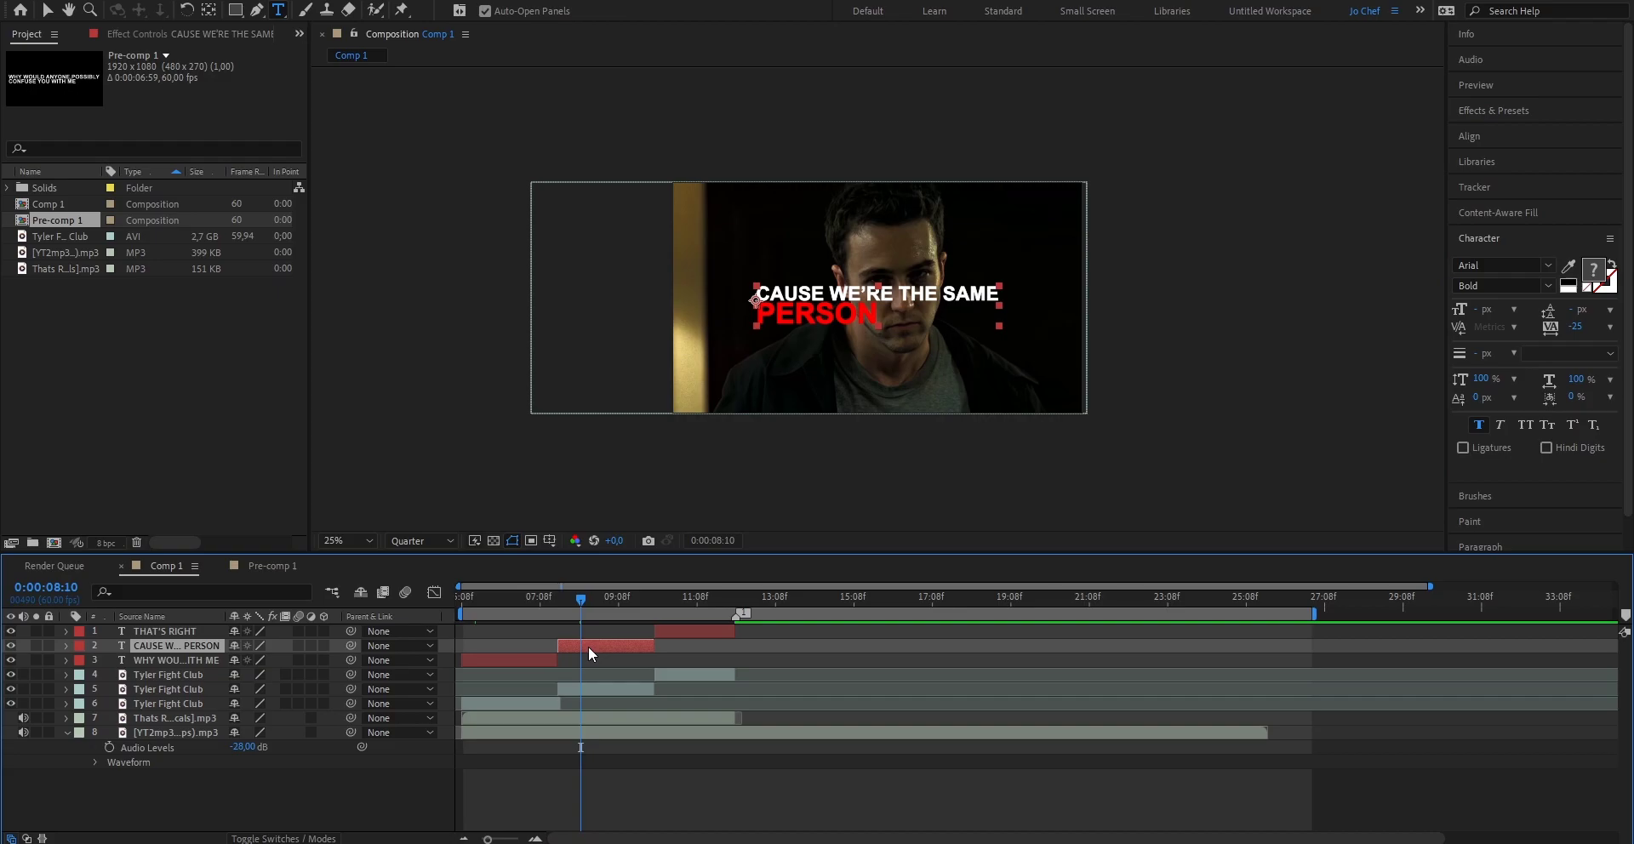
Apply the Deep Glow effect to the CAUSE WE'RE THE SAME PERSON caption layer.
key("ctrl+5")
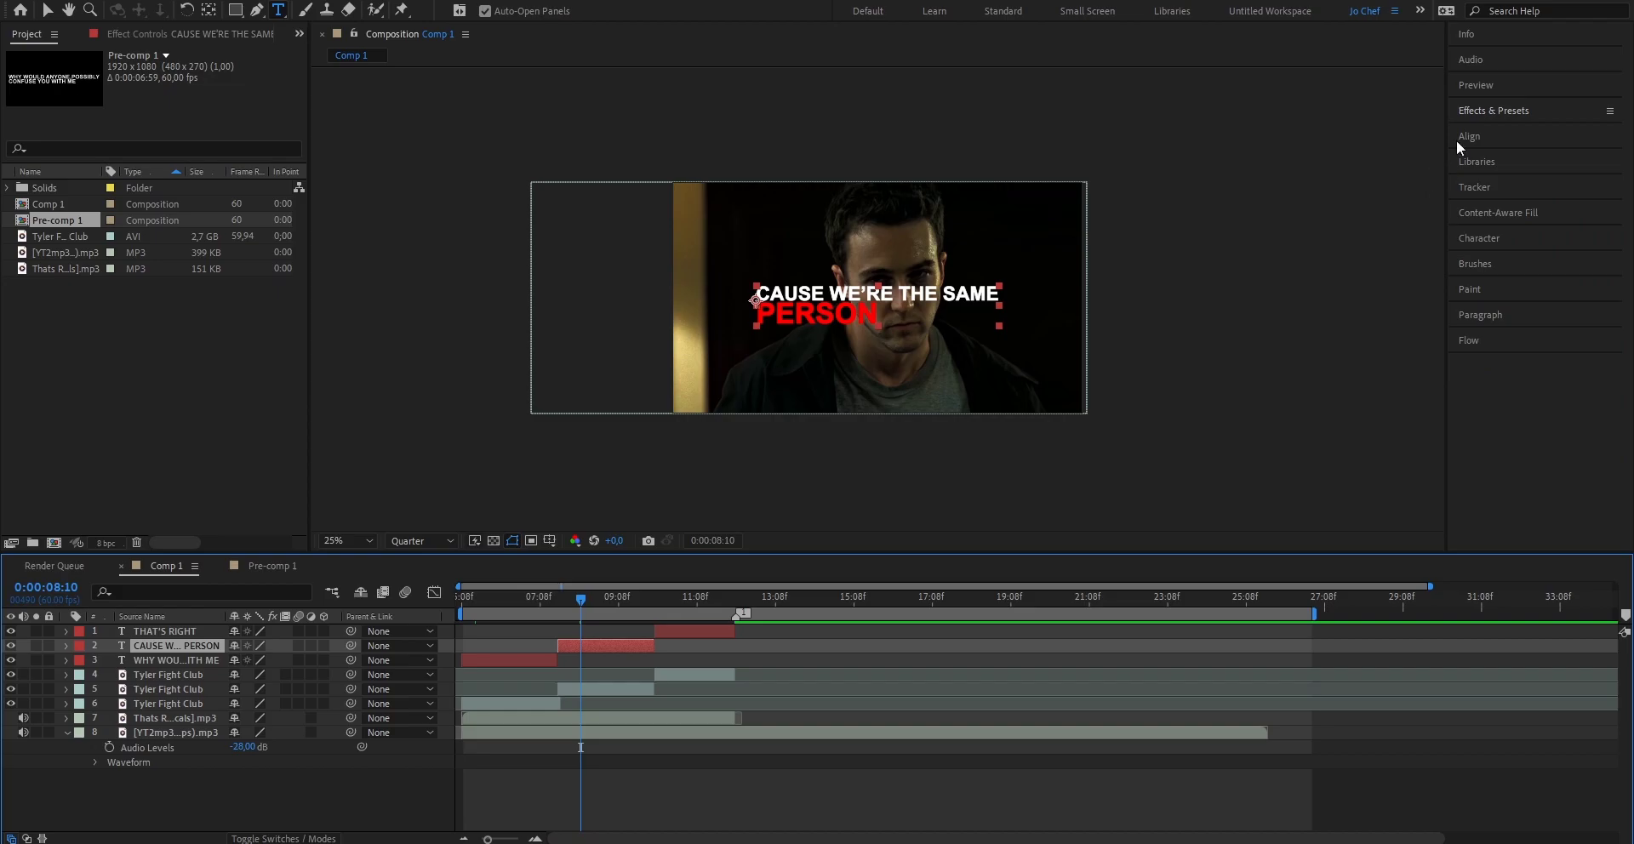
left_click(1478, 112)
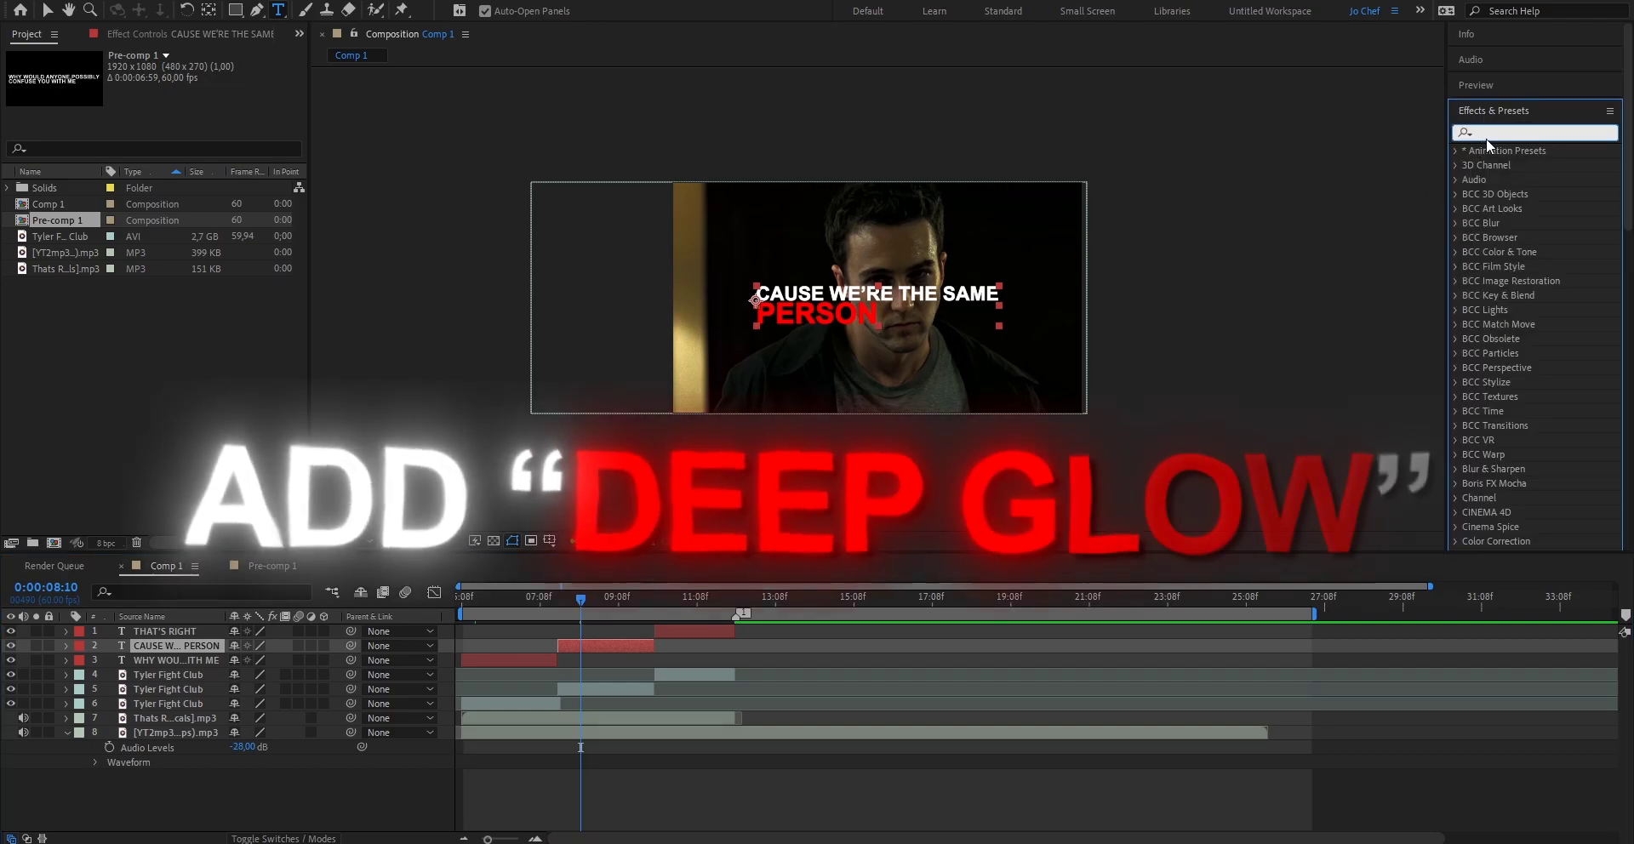
left_click(1486, 134)
type("deep gl")
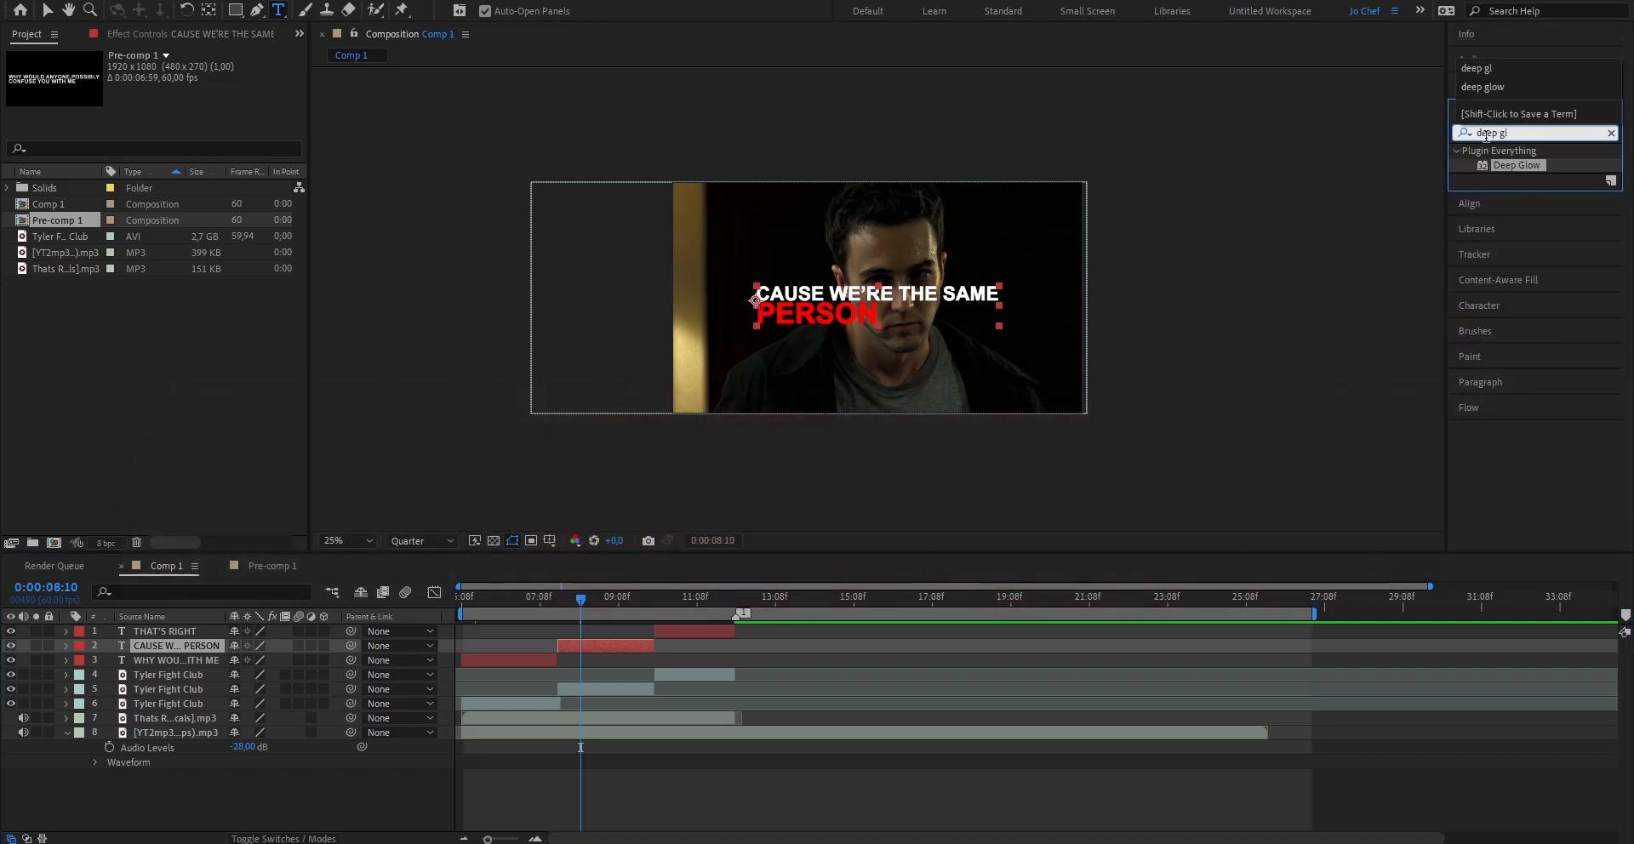
left_click_drag(1538, 175, 584, 640)
key("v")
Set Deep Glow Radius to 200 and Exposure to 0.8.
left_click(181, 84)
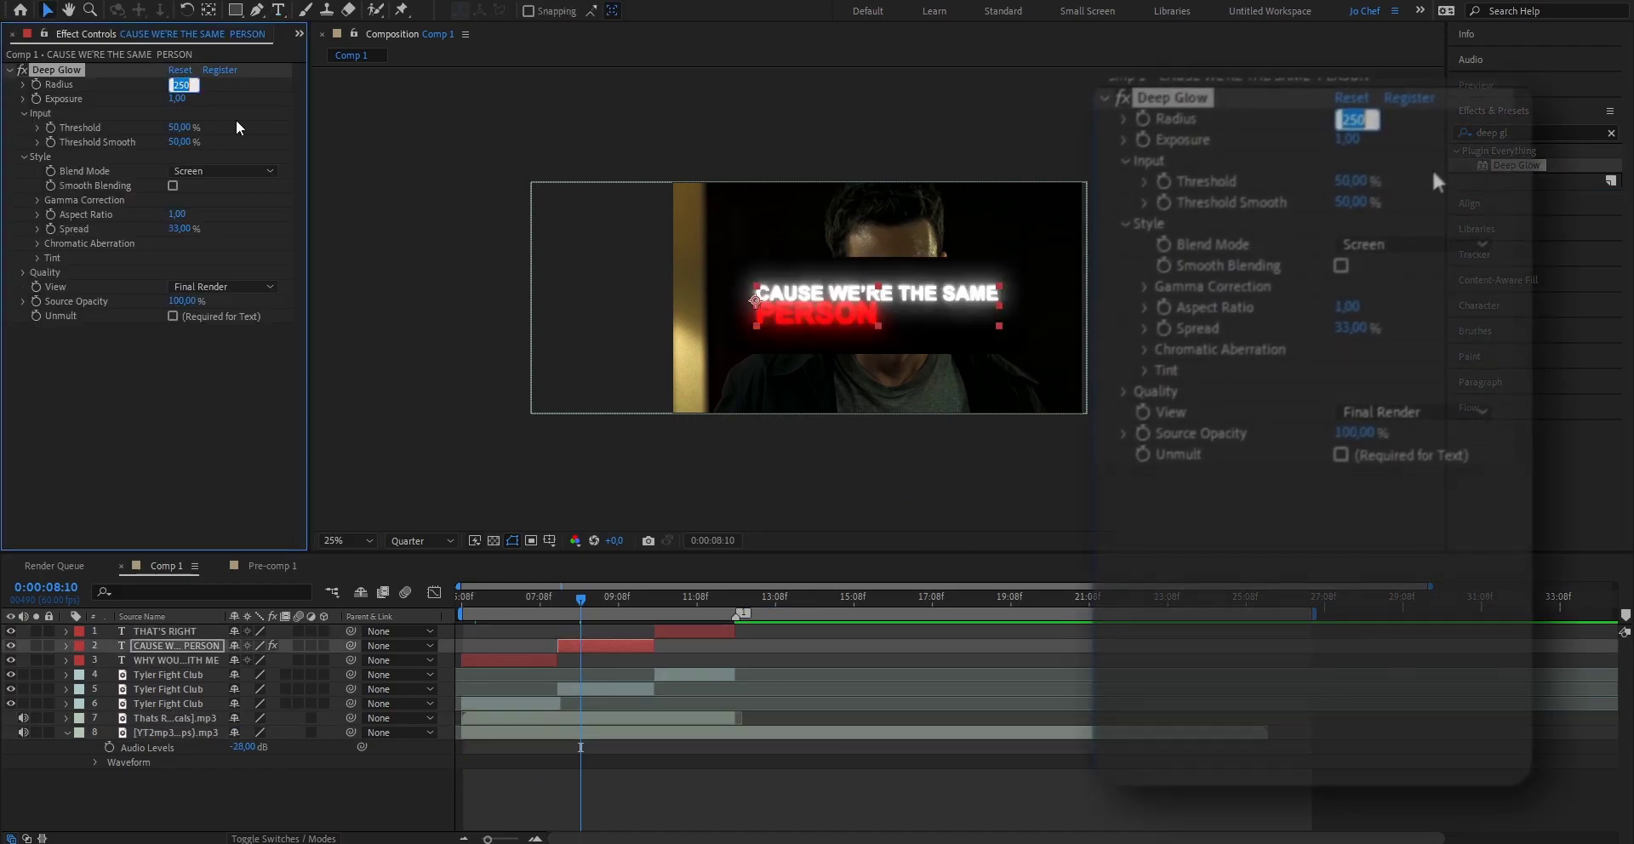
type("200")
key("Return")
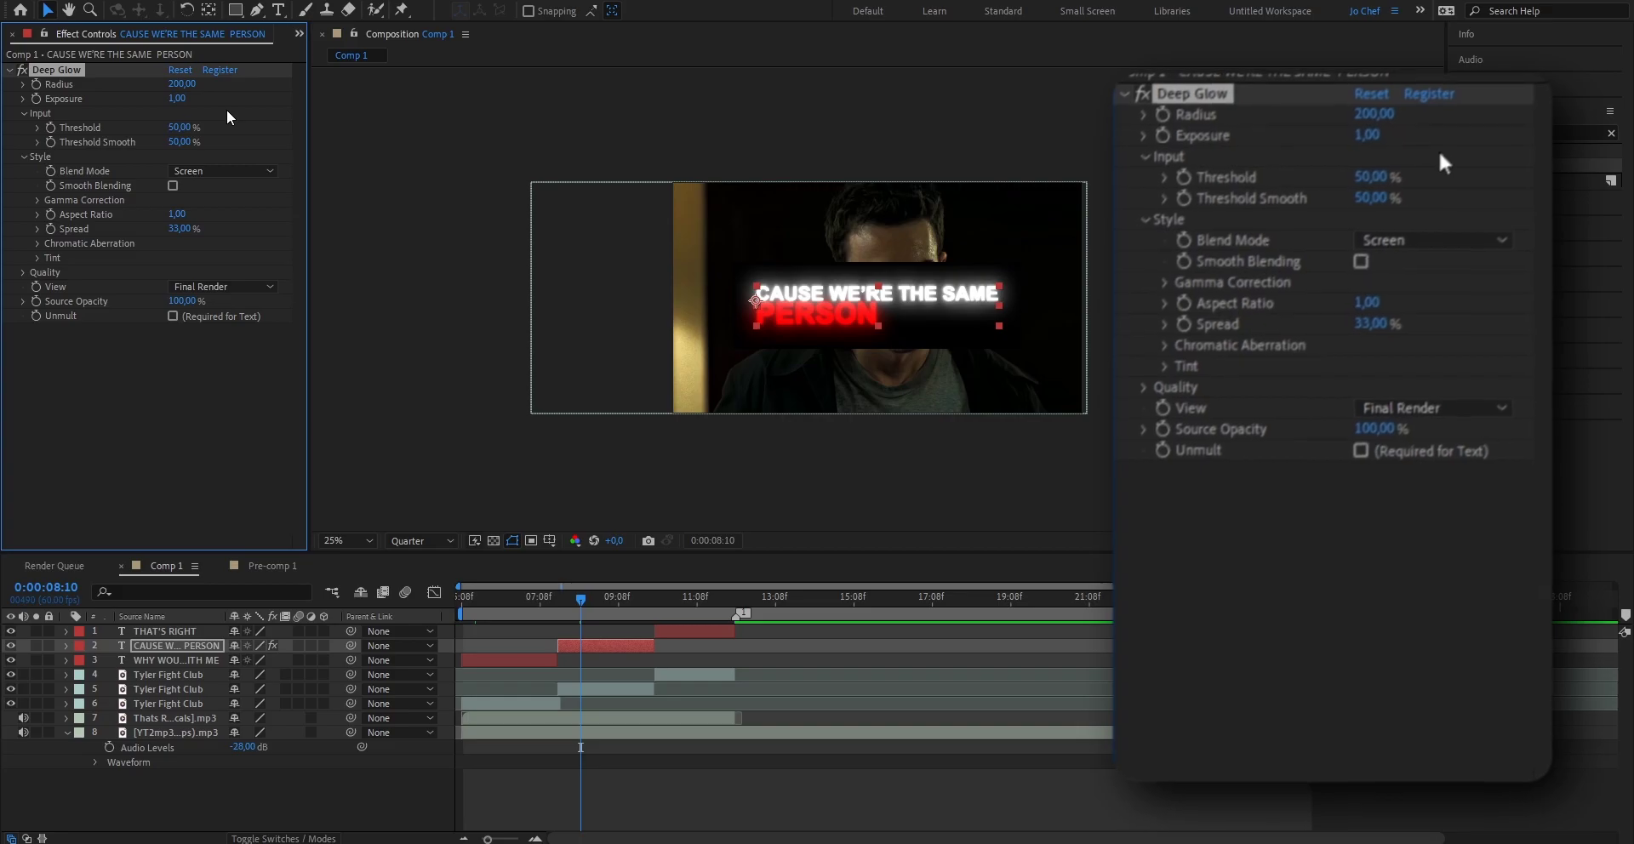
left_click(177, 97)
type("0")
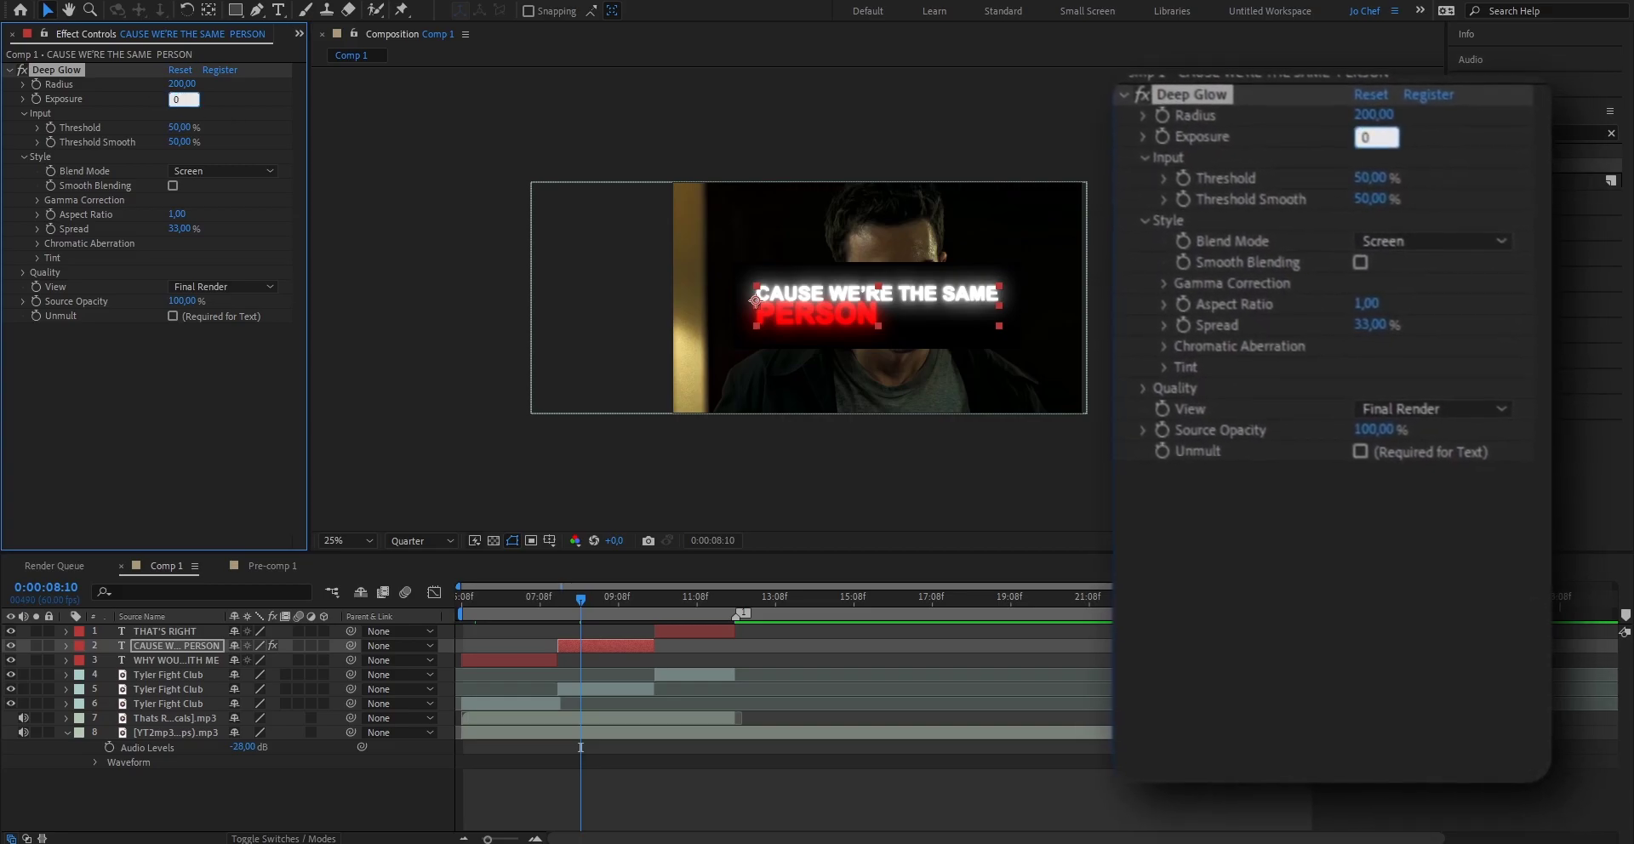
type(",8")
key("Return")
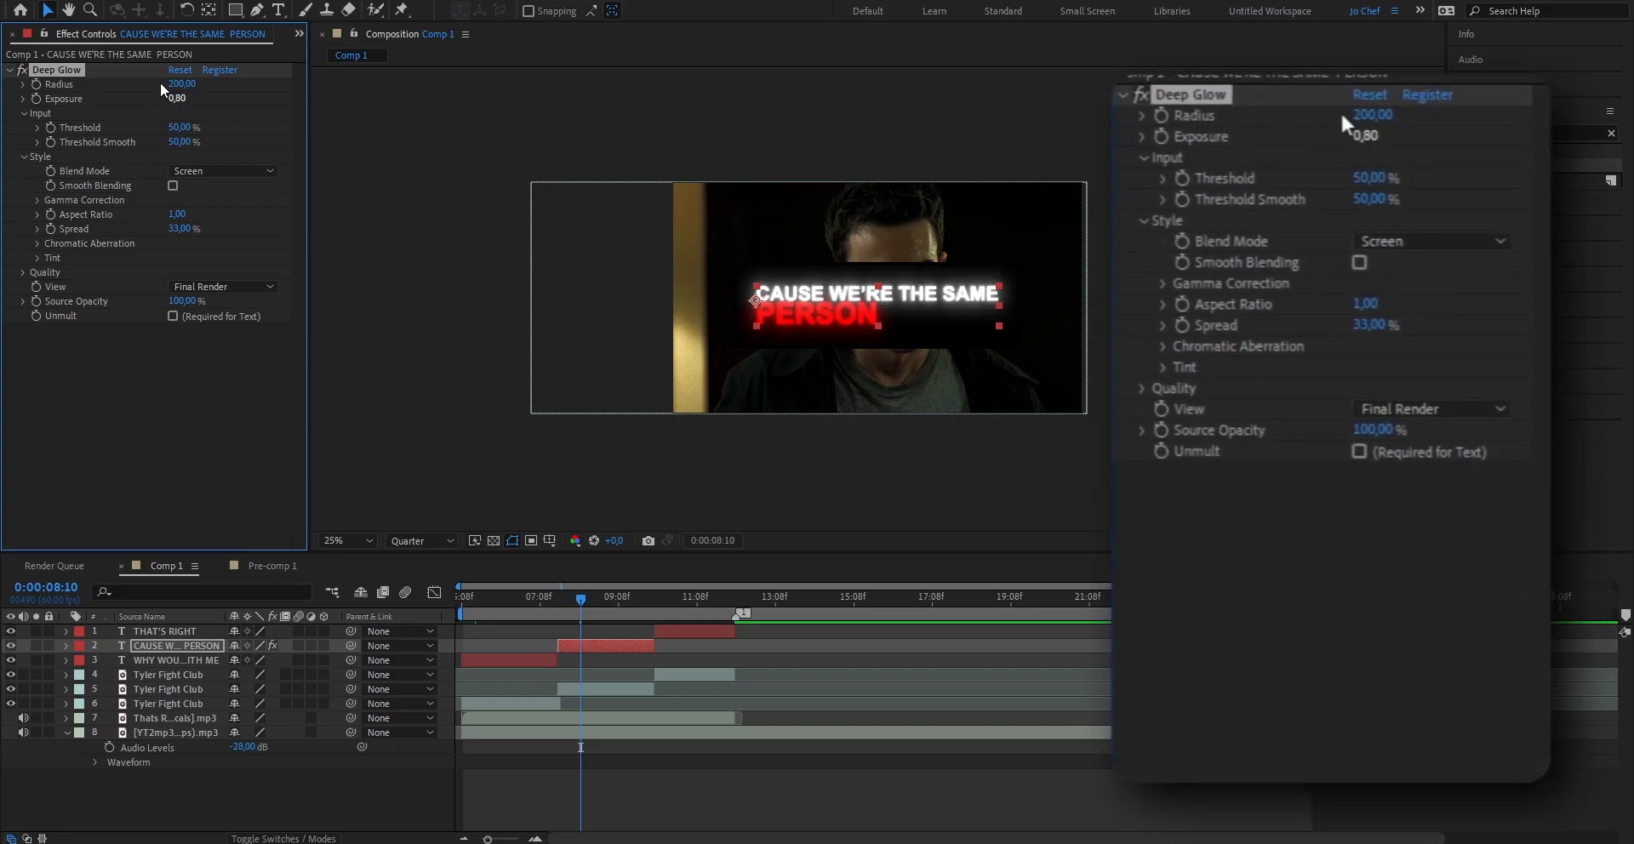
Set Deep Glow Threshold to 100%, Threshold Smooth to 30%, and turn on Unmult.
left_click(184, 127)
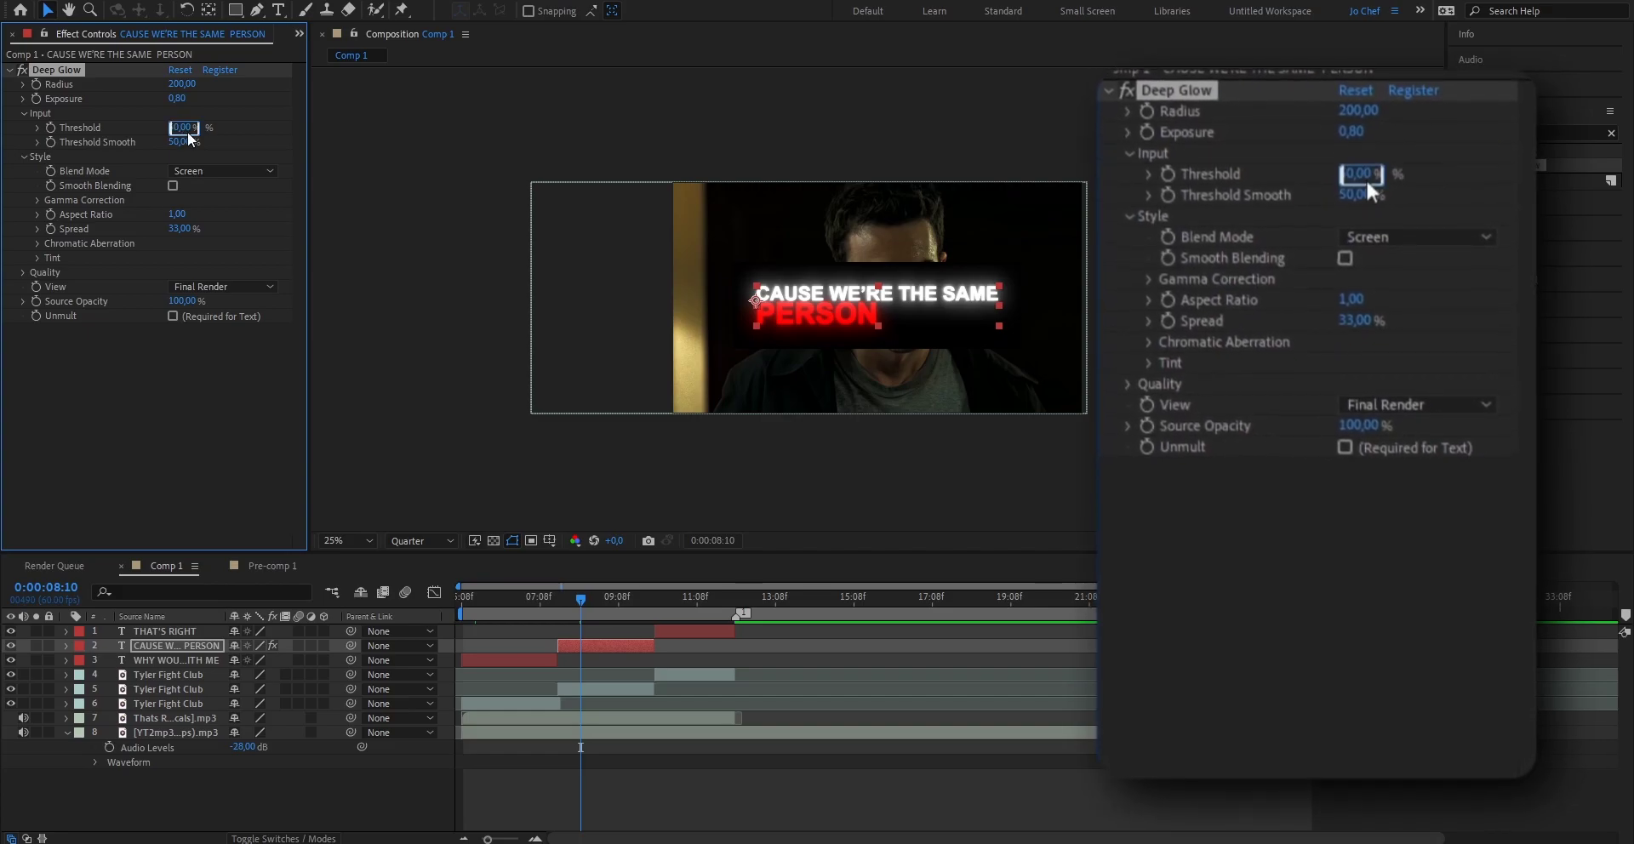
type("100")
key("Return")
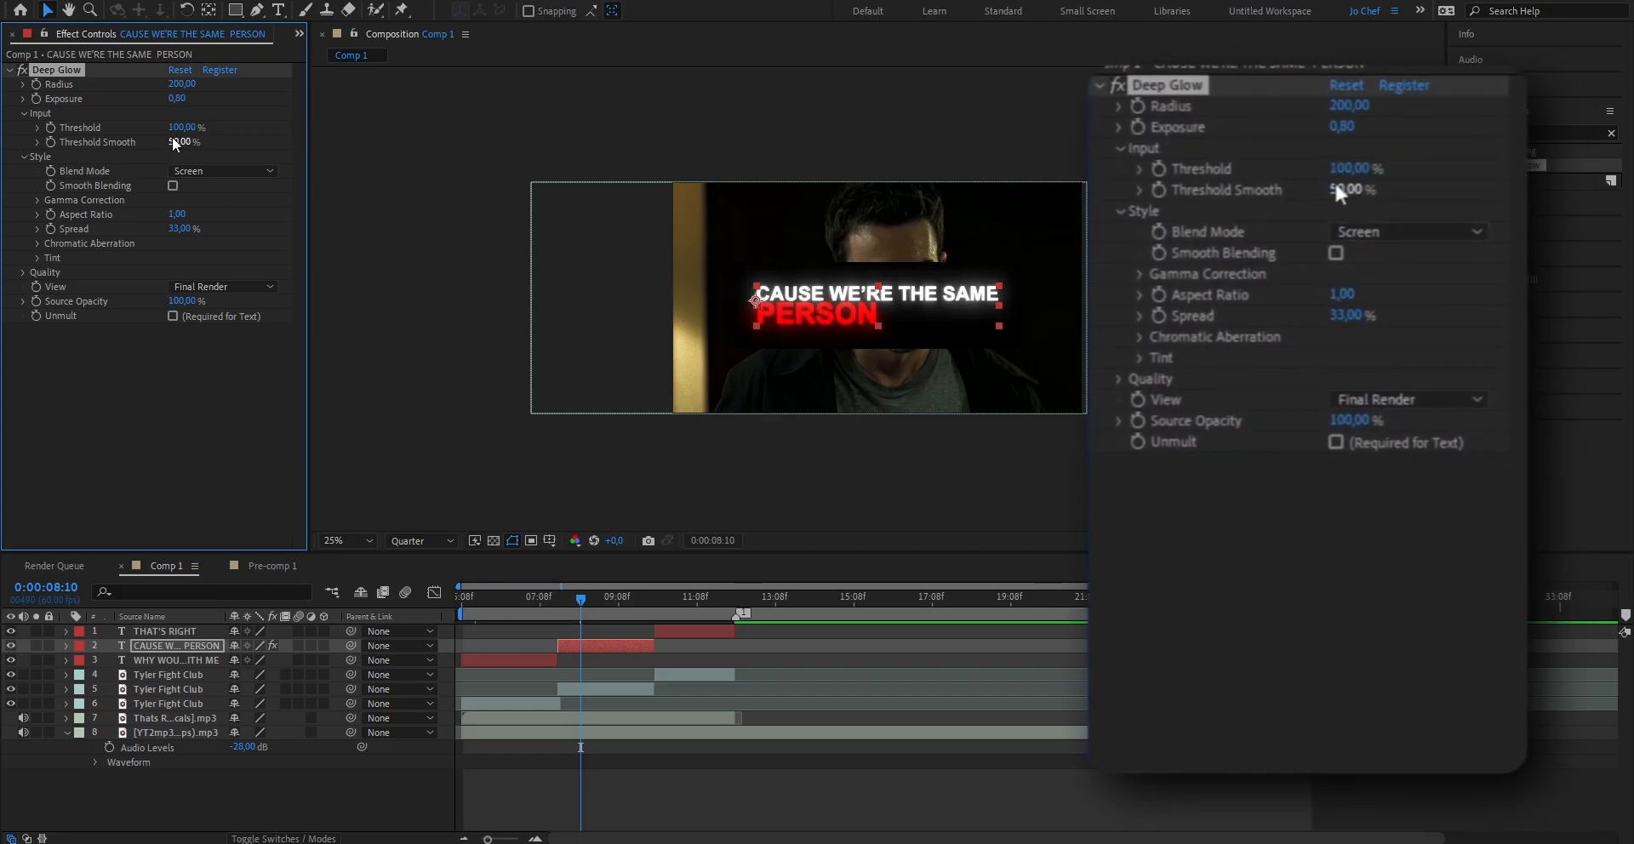
left_click(178, 142)
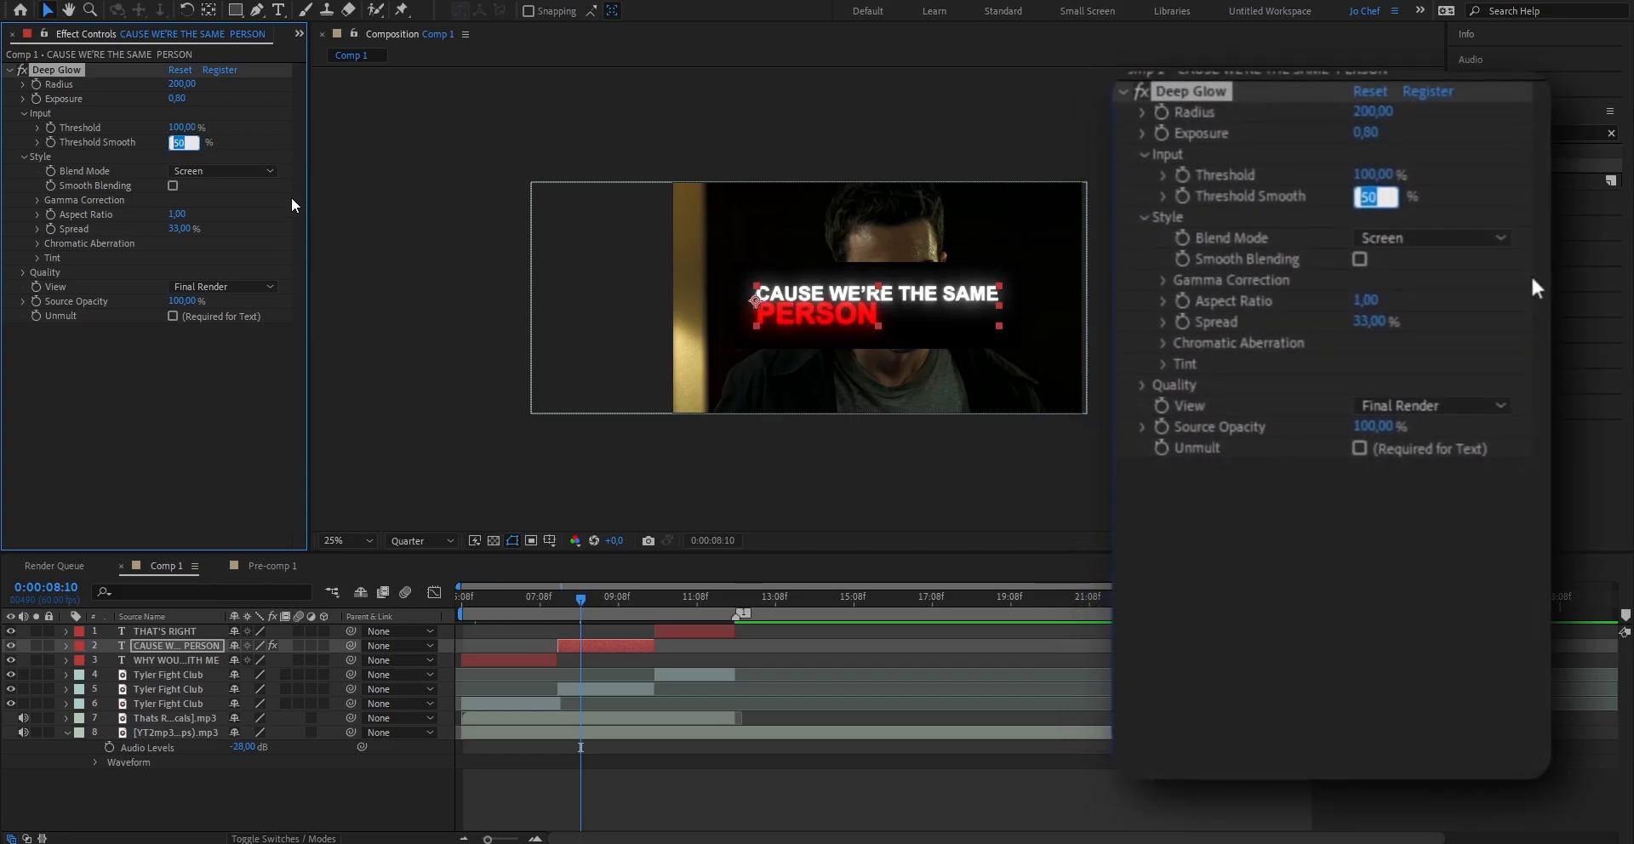
type("30")
key("Return")
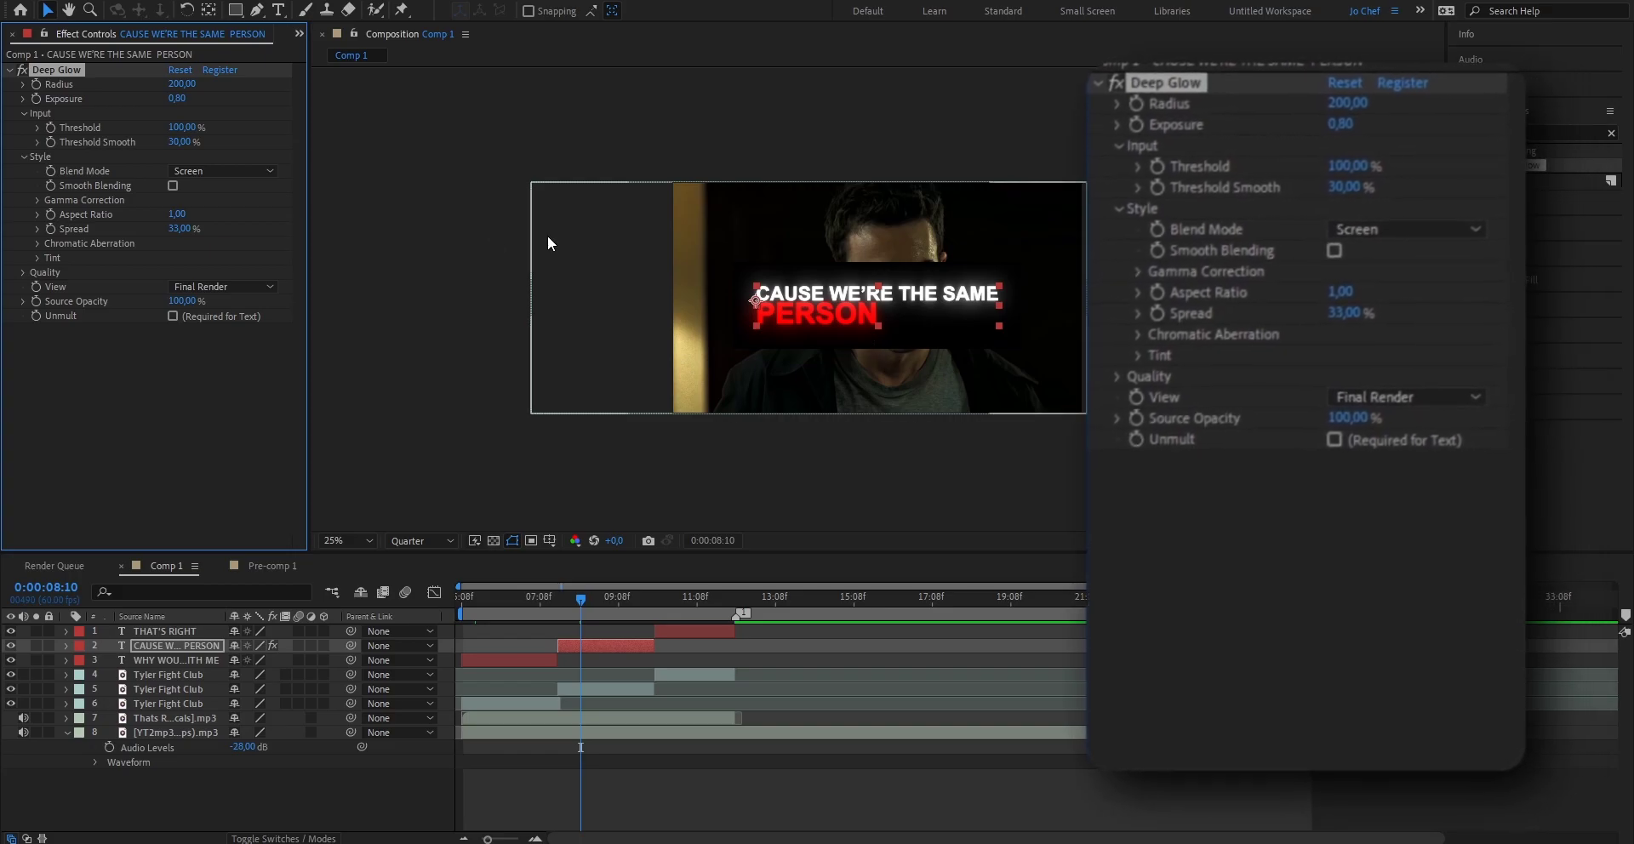
left_click(173, 315)
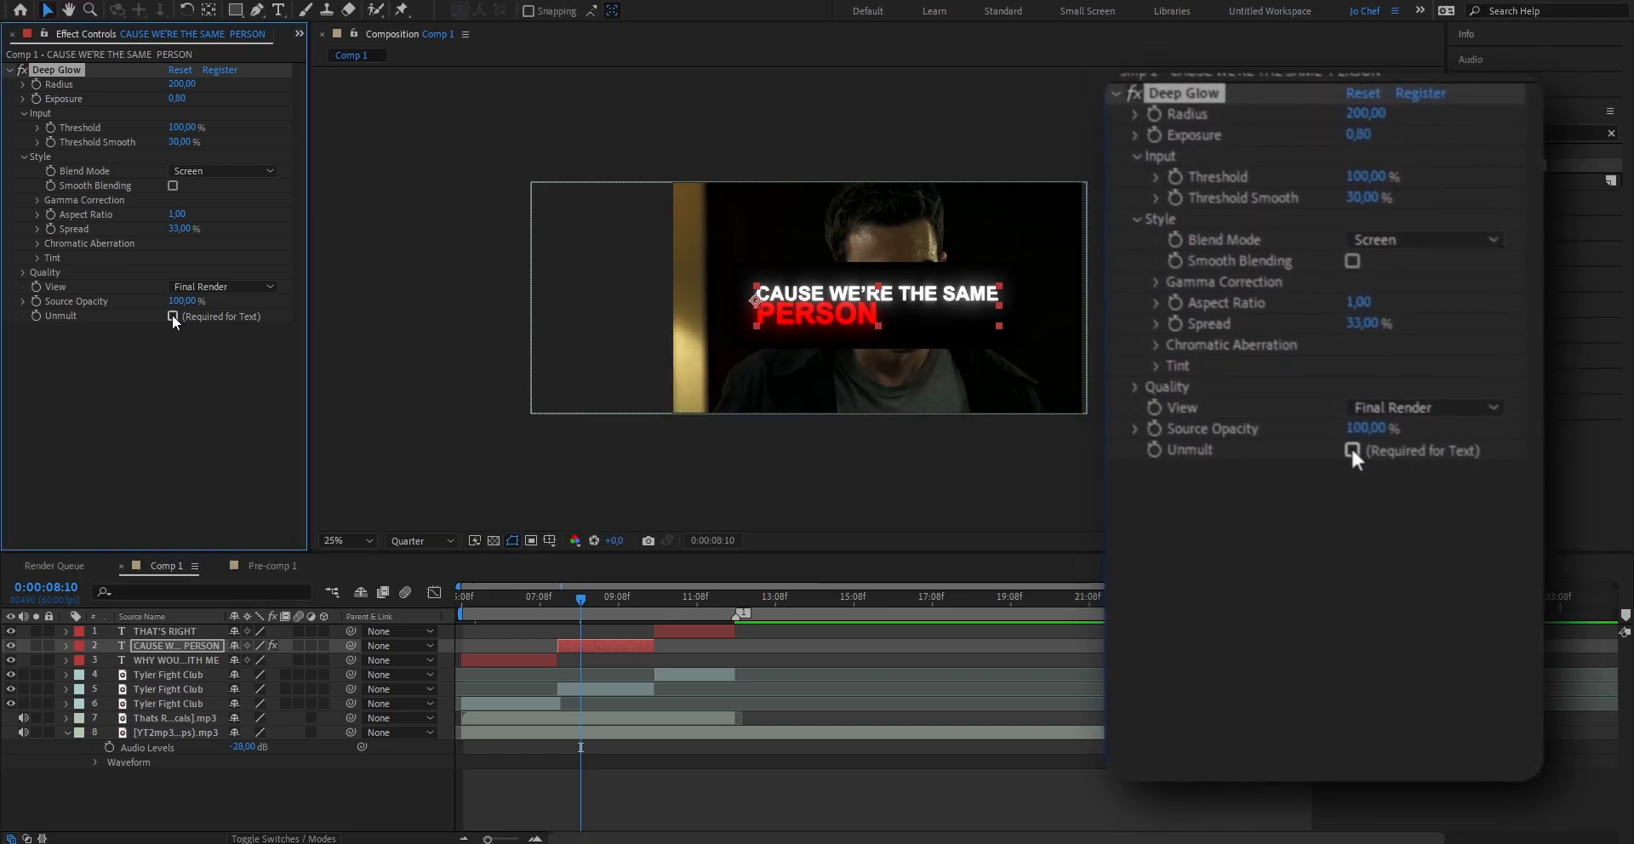
left_click(173, 315)
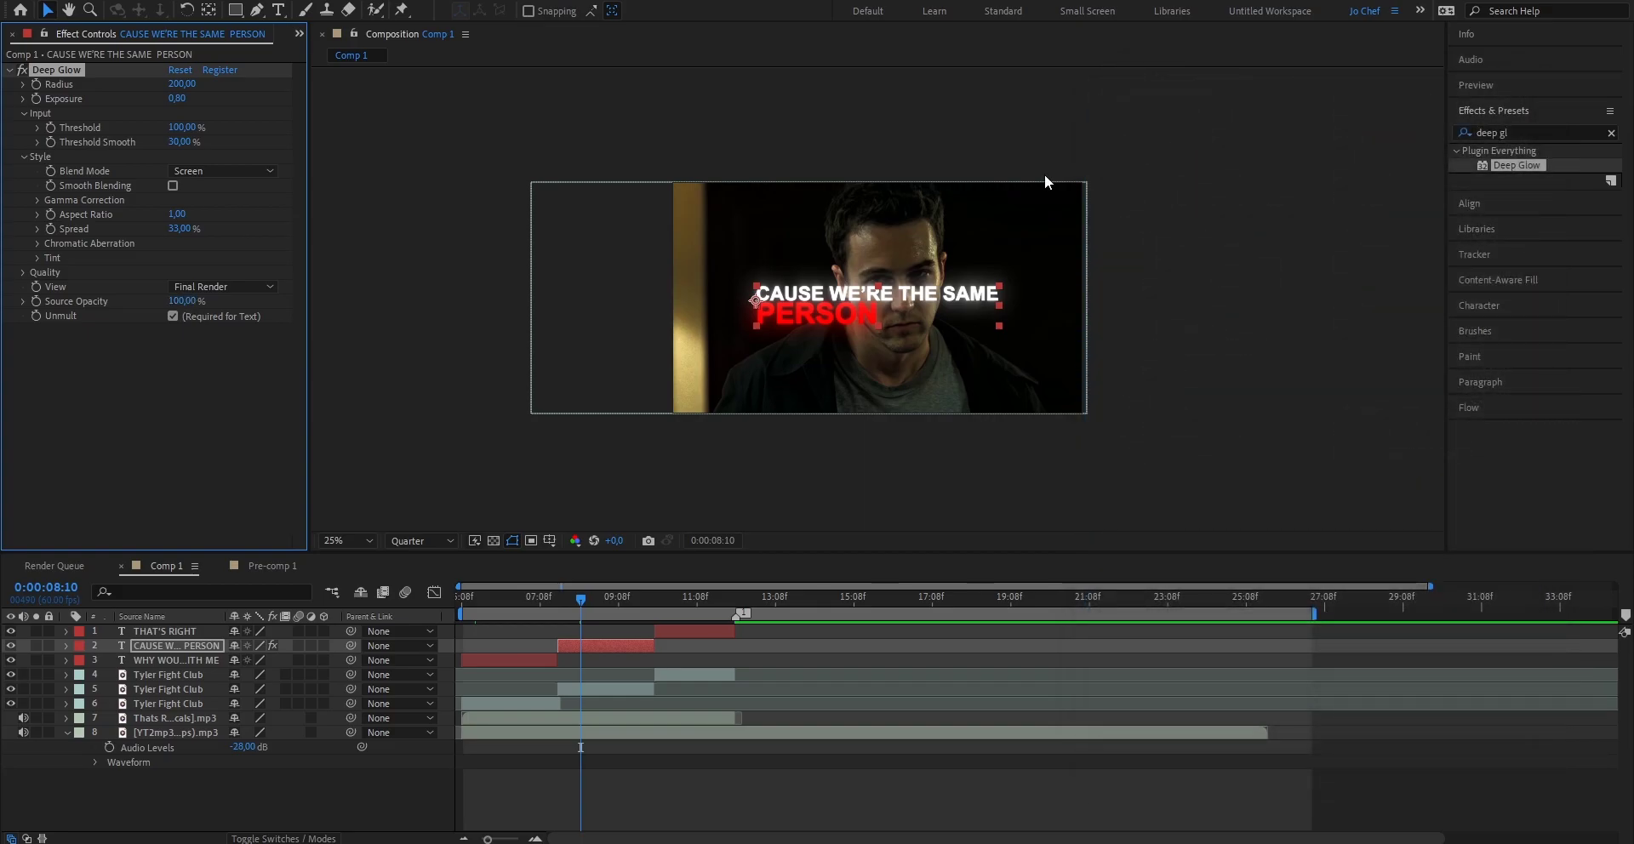
Apply a Drop Shadow effect to the CAUSE WE'RE THE SAME PERSON caption.
left_click(1522, 132)
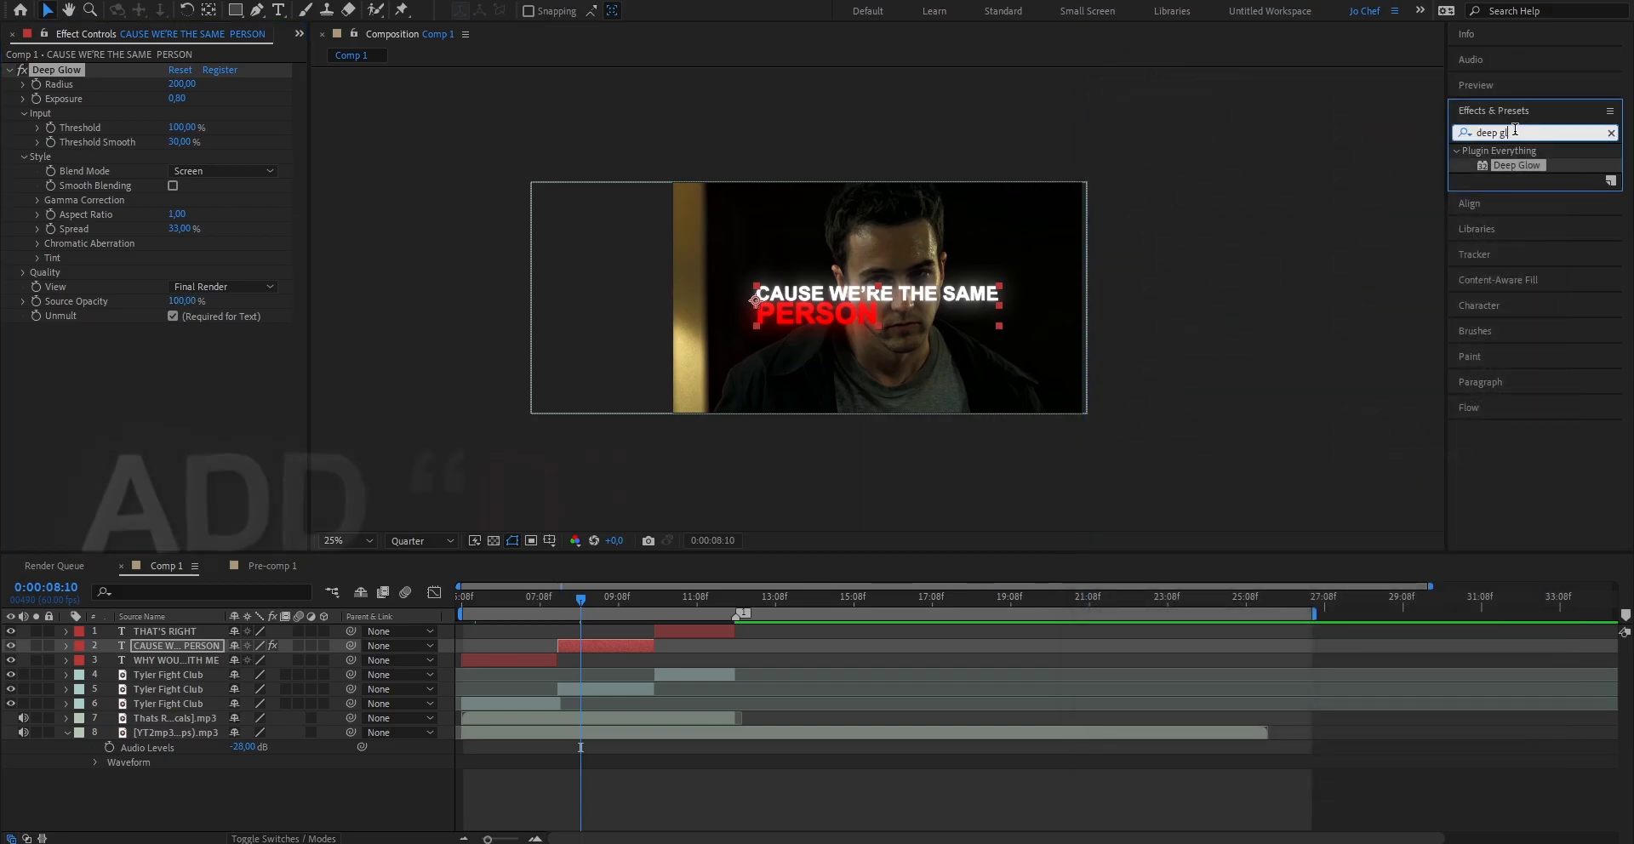
type("drop sh")
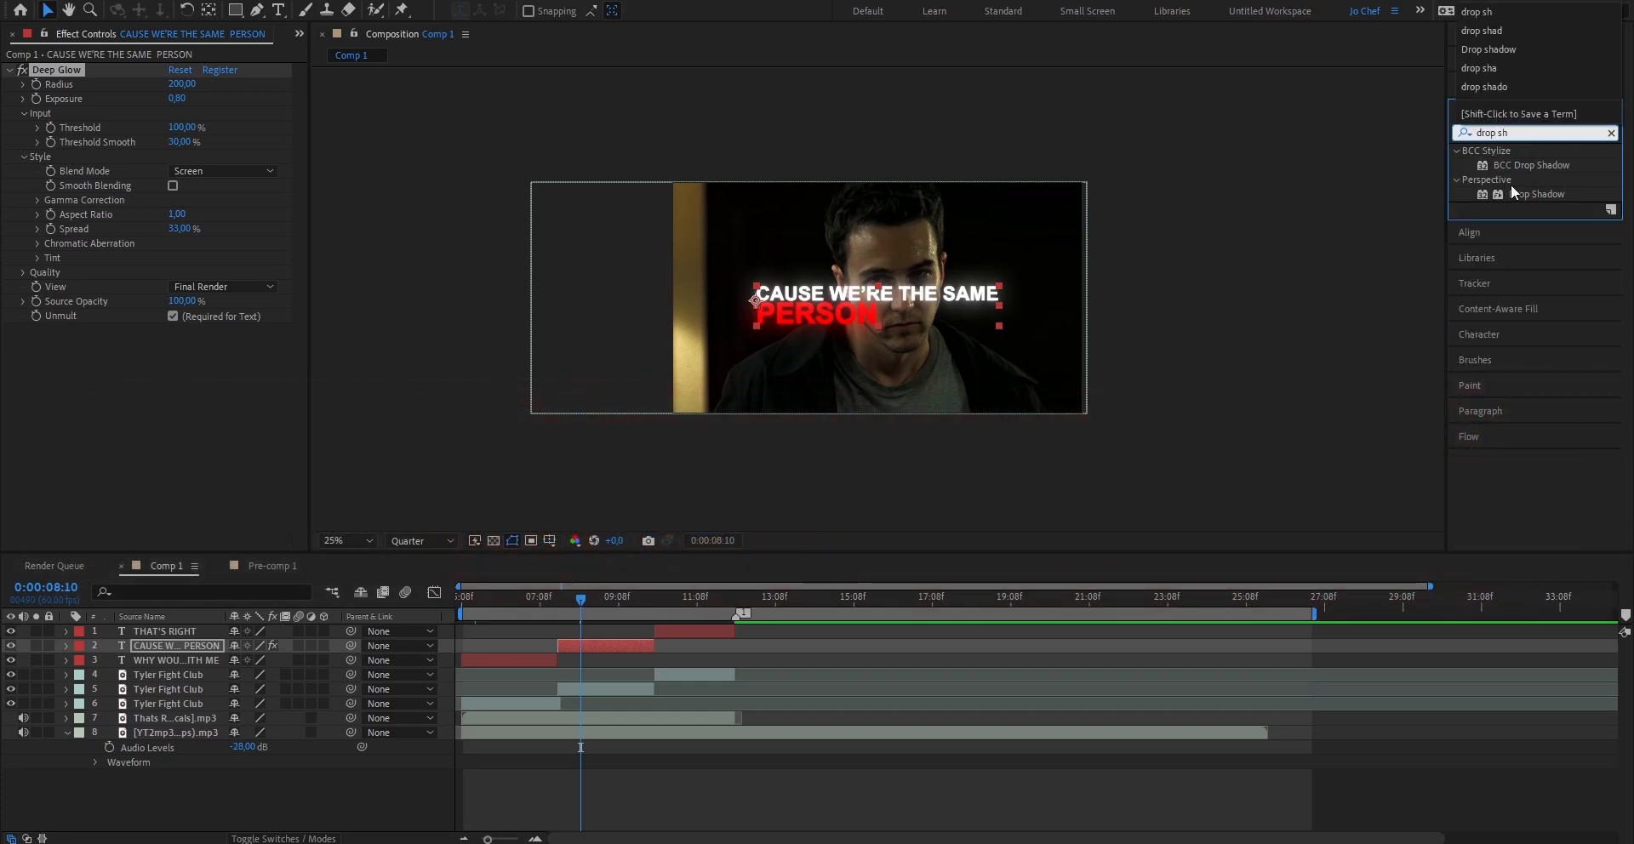
left_click_drag(1512, 192, 589, 643)
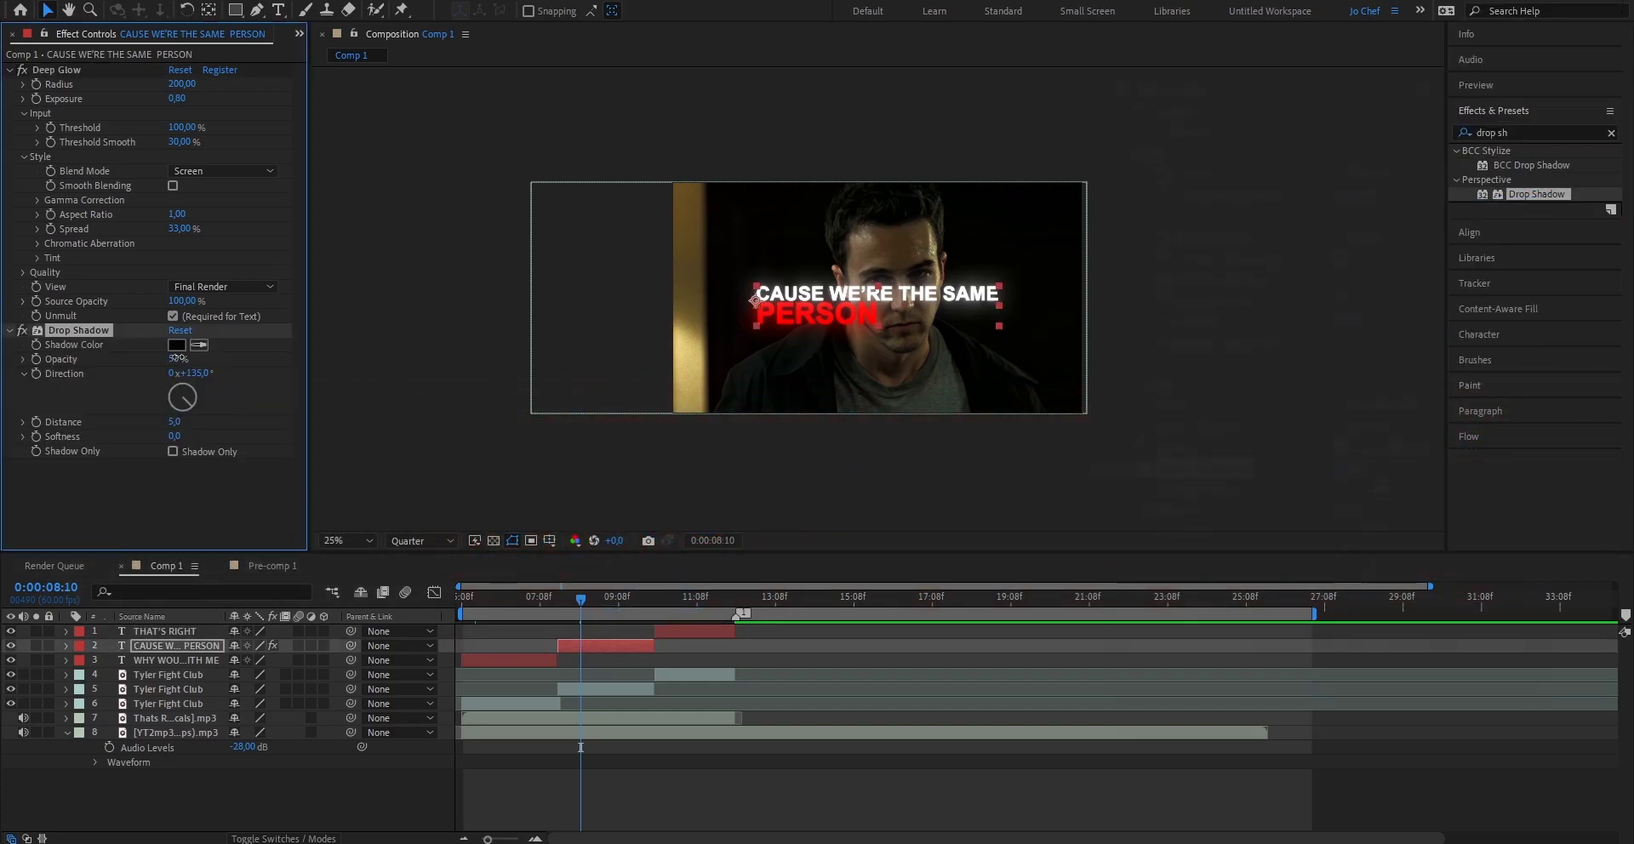
Set the Drop Shadow to 100% opacity, distance 8 and softness 7.
left_click_drag(177, 357, 334, 345)
left_click(172, 421)
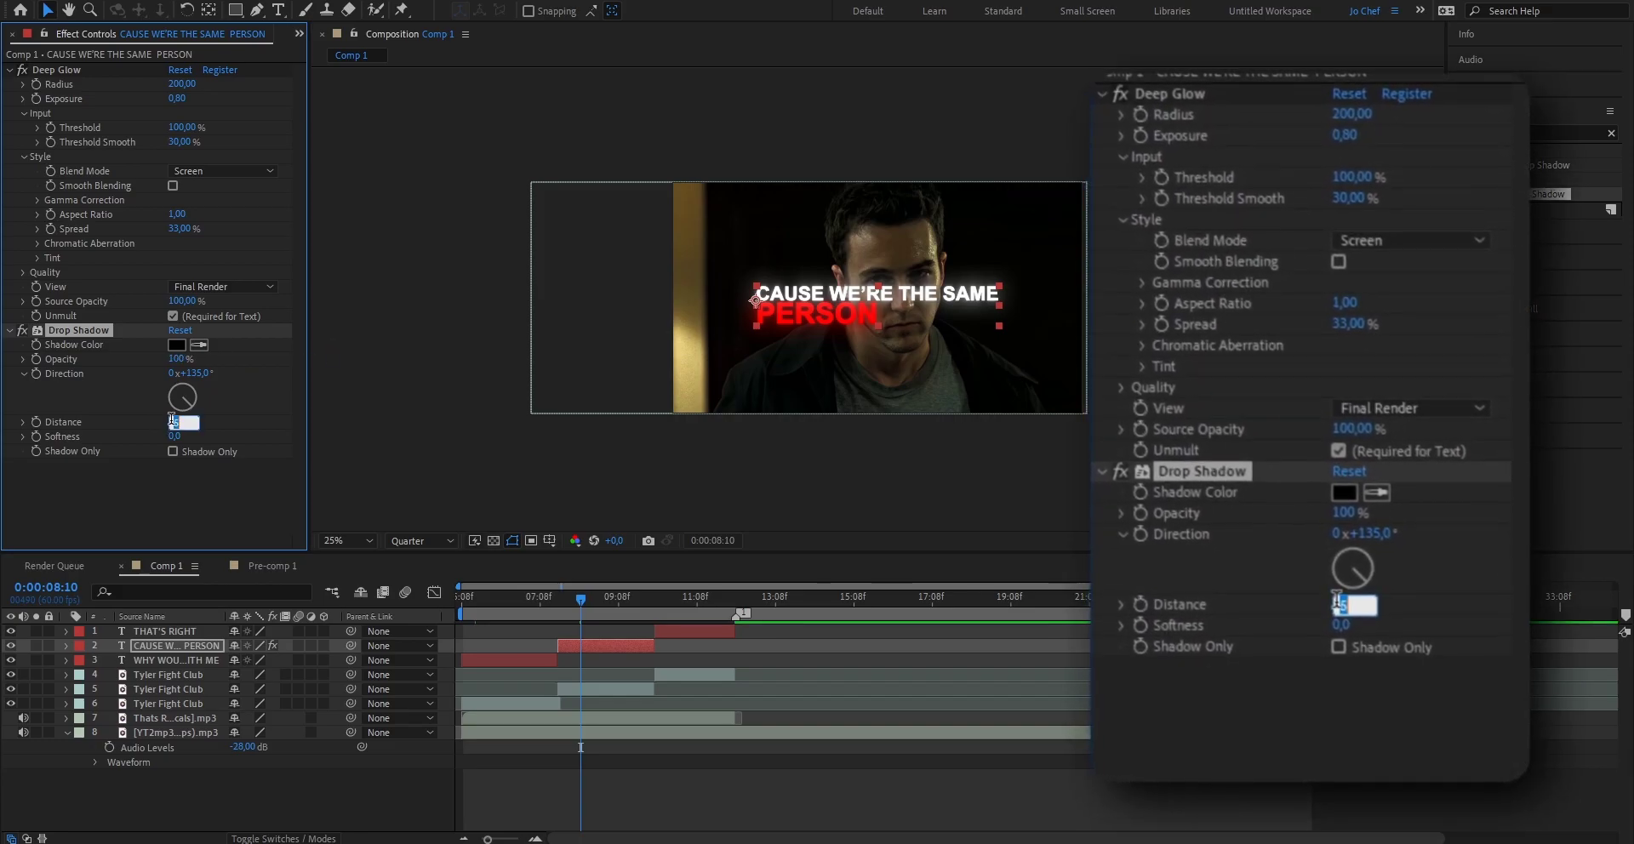
type("8")
left_click(182, 437)
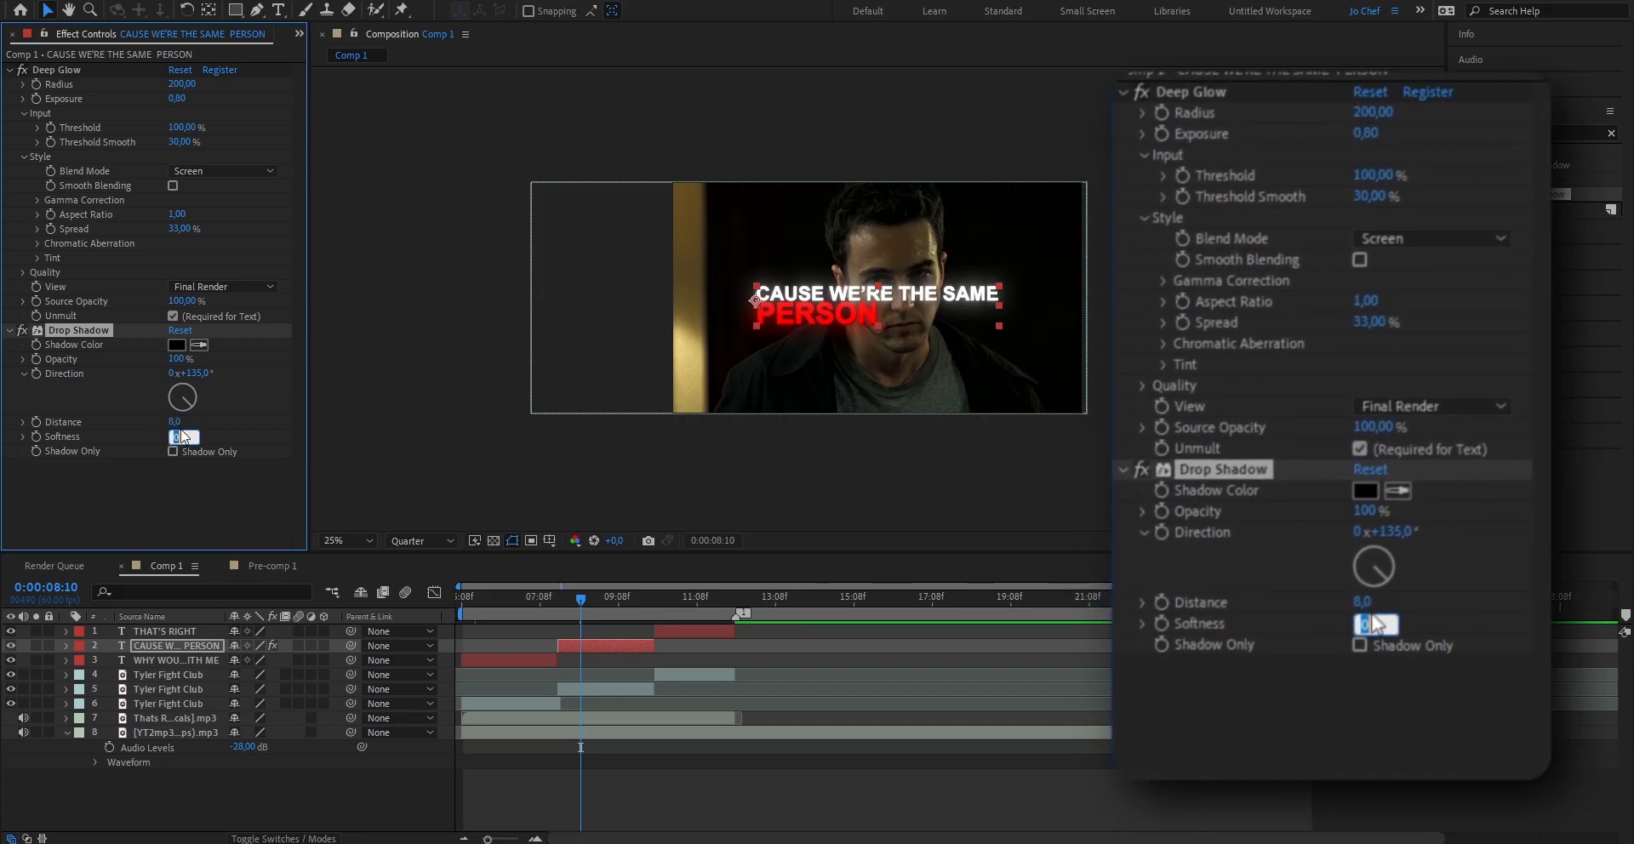
type("7")
left_click(611, 645)
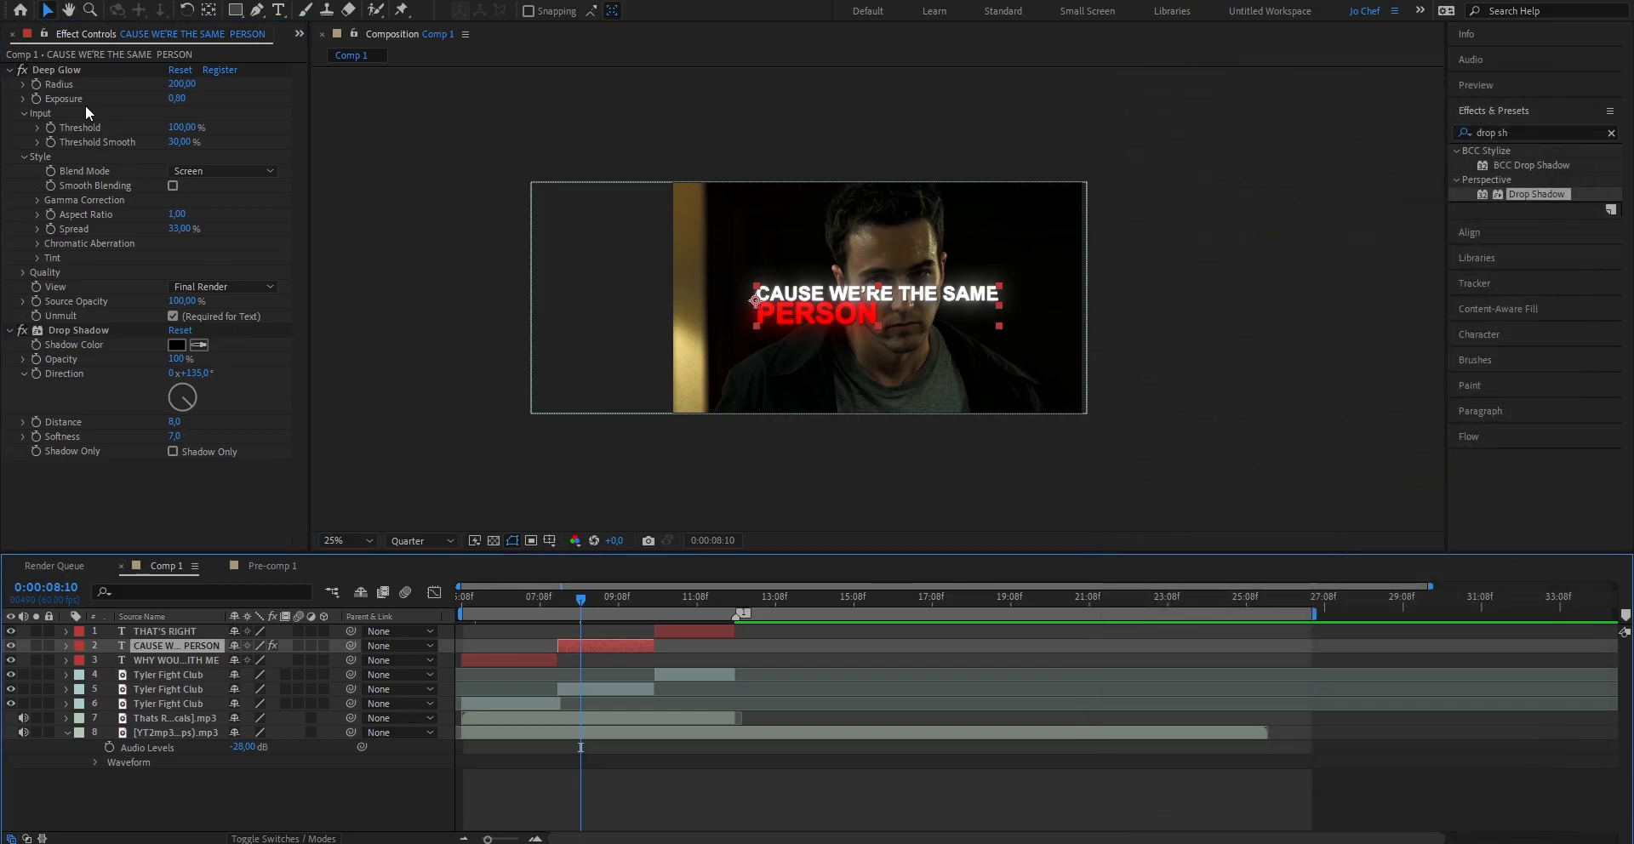
left_click(59, 70)
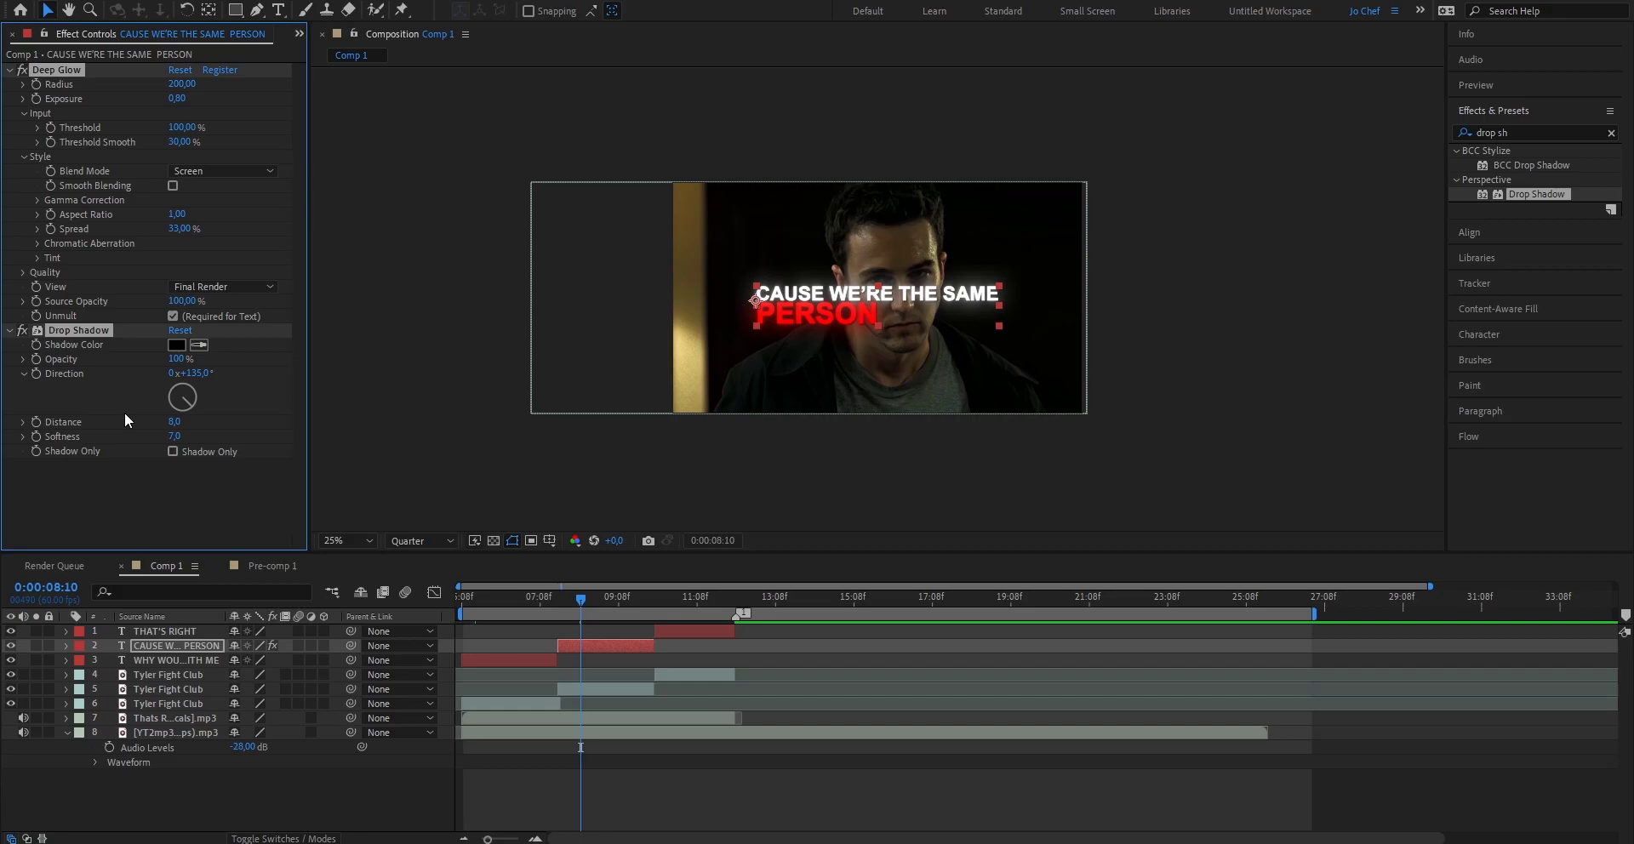
Duplicate the WHY WOULD ANYONE and CAUSE WE'RE THE SAME PERSON caption layers.
left_click(518, 655)
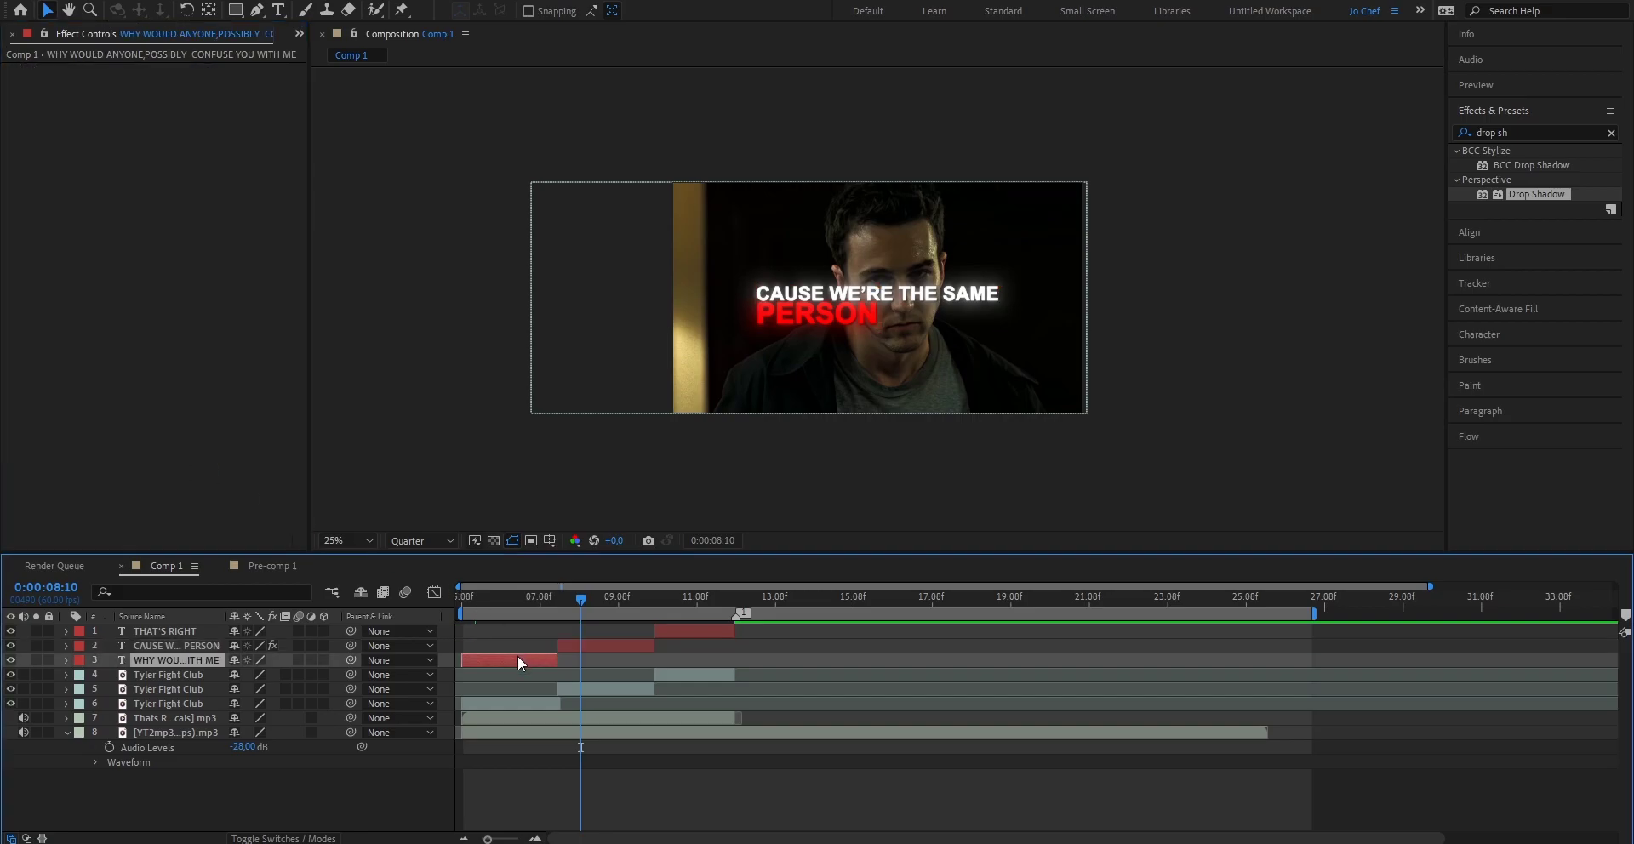
left_click(527, 628)
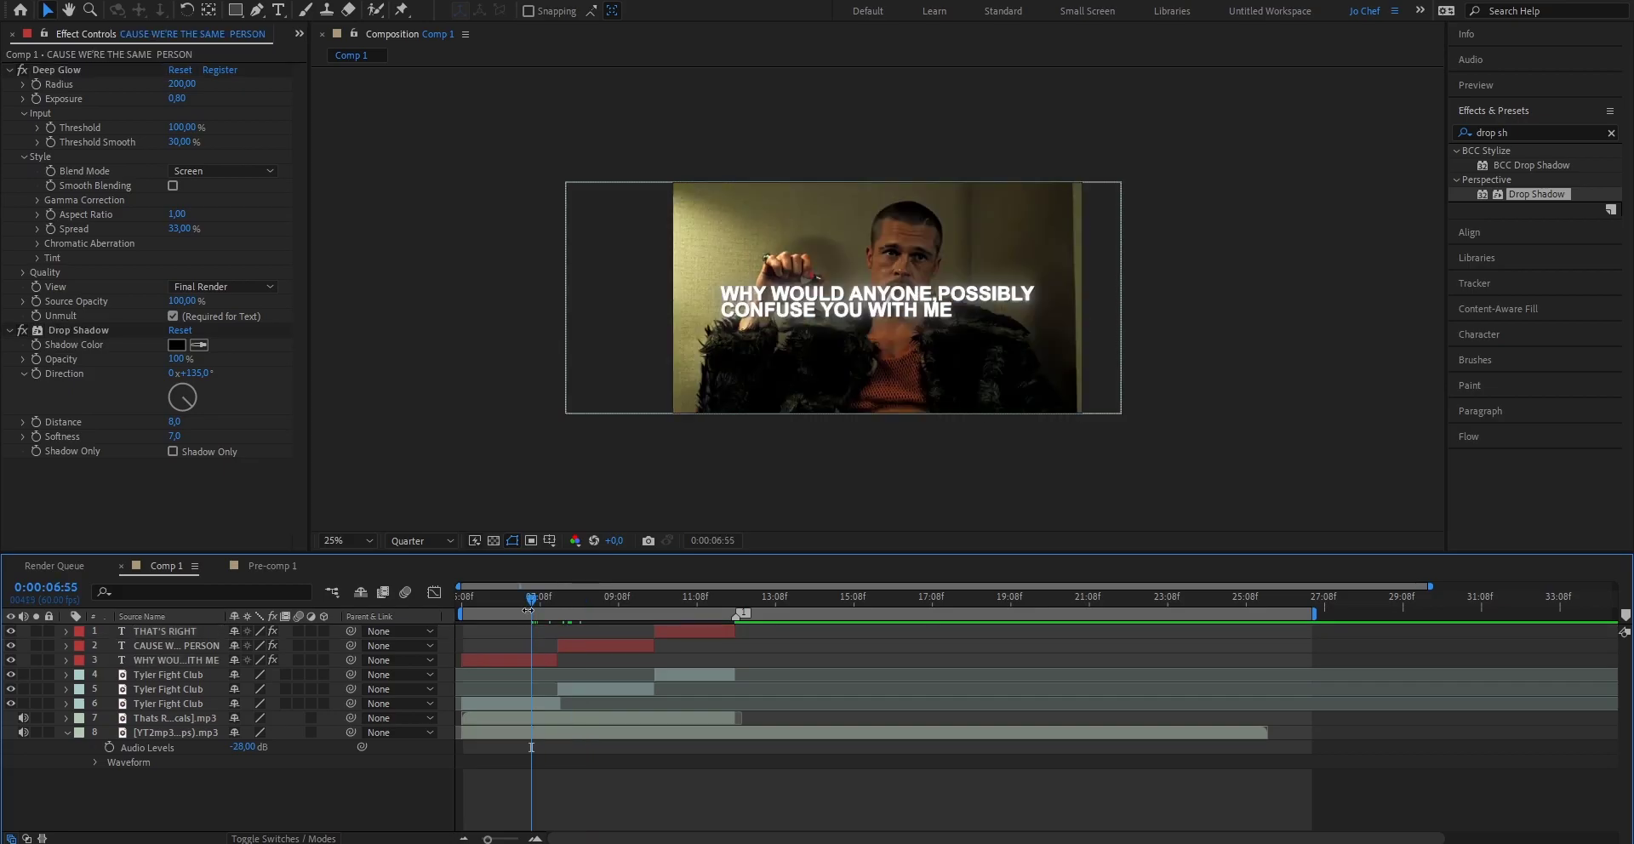
left_click(507, 657)
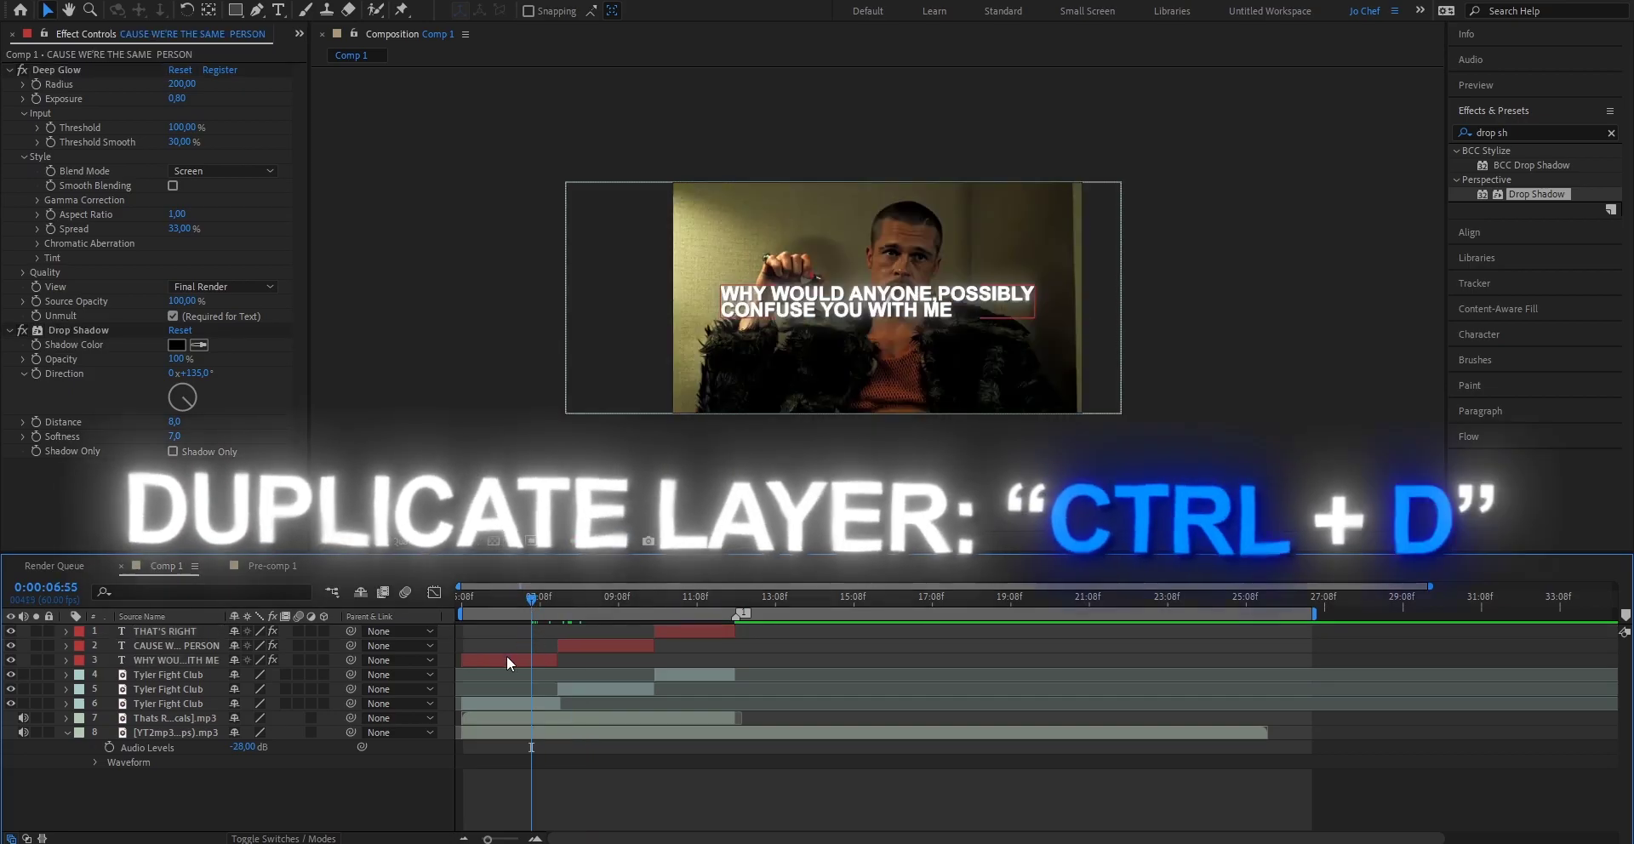
key("ctrl+d")
left_click(578, 651)
key("ctrl+d")
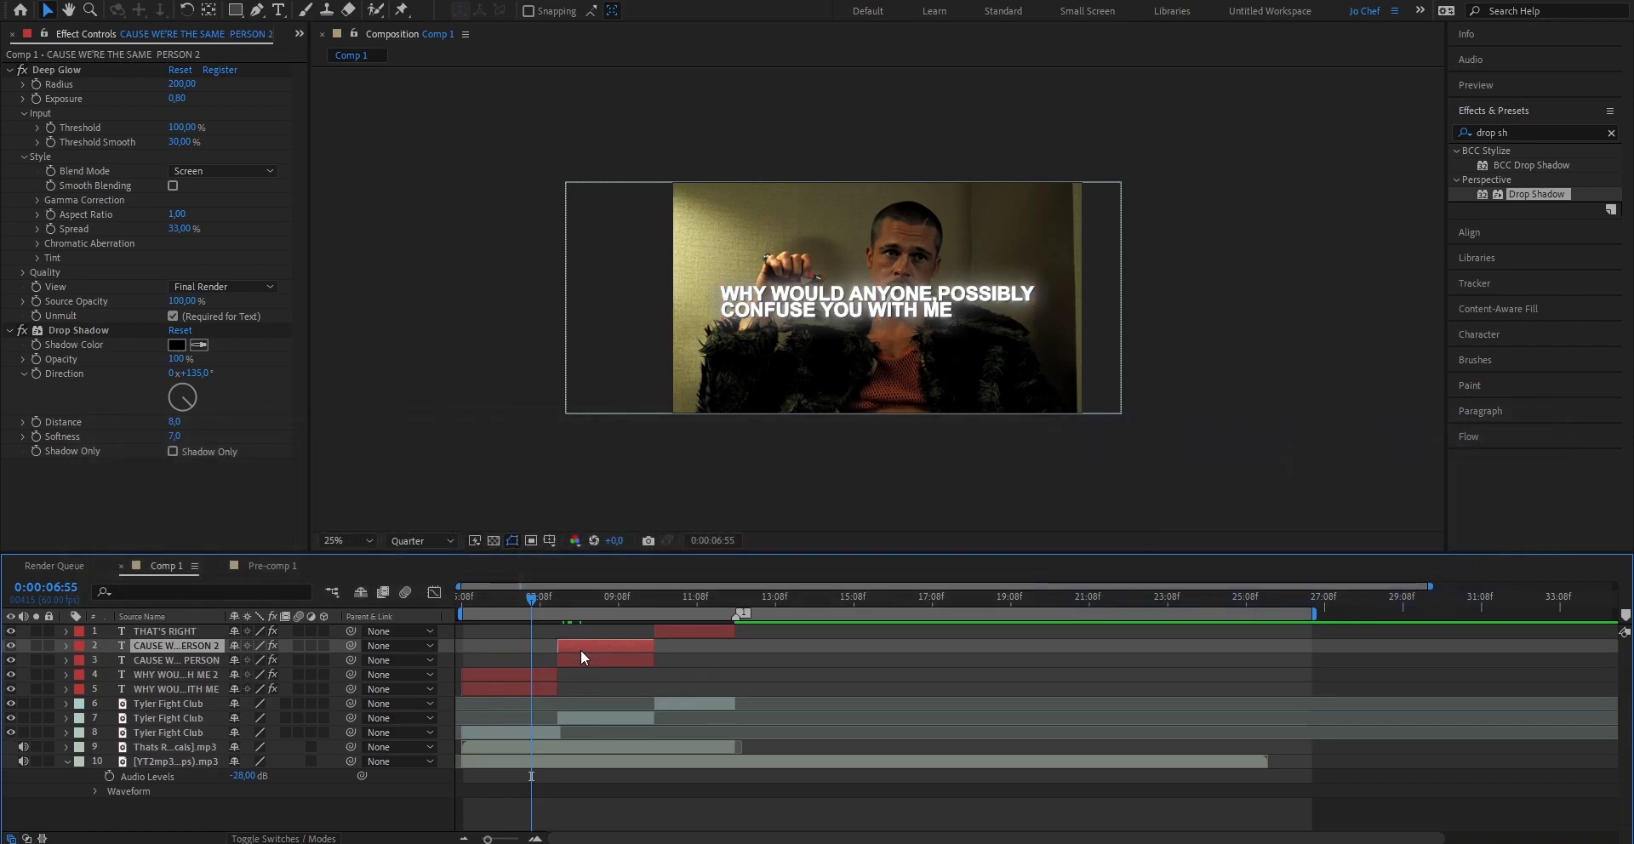
Split the WHY caption: one layer keeps WHY WOULD ANYONE,POSSIBLY, the other CONFUSE YOU WITH ME.
left_click(676, 605)
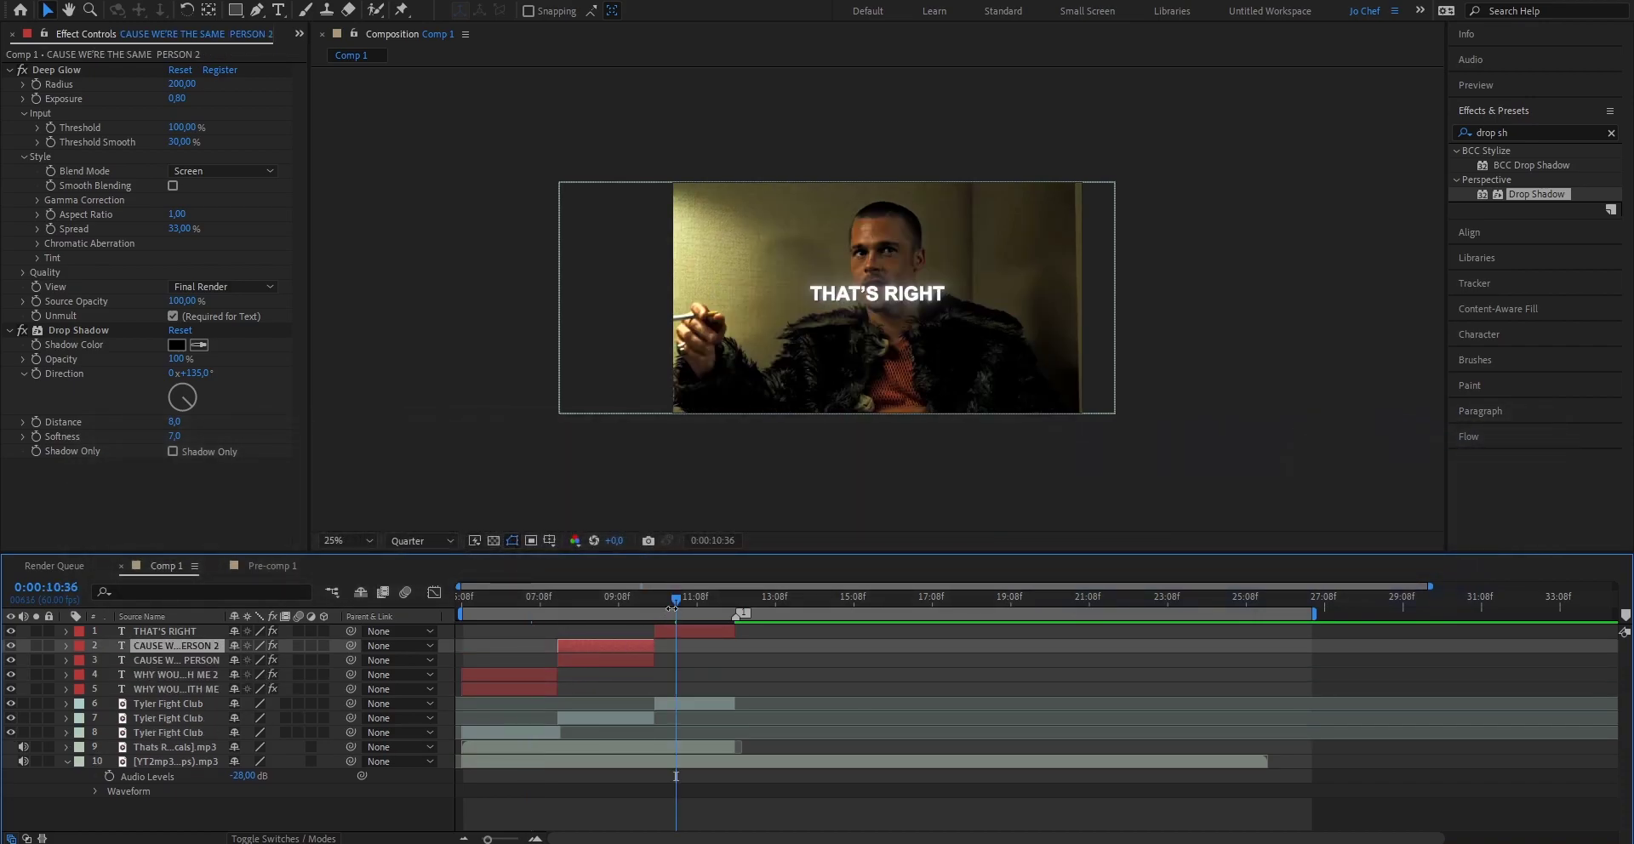
left_click(515, 599)
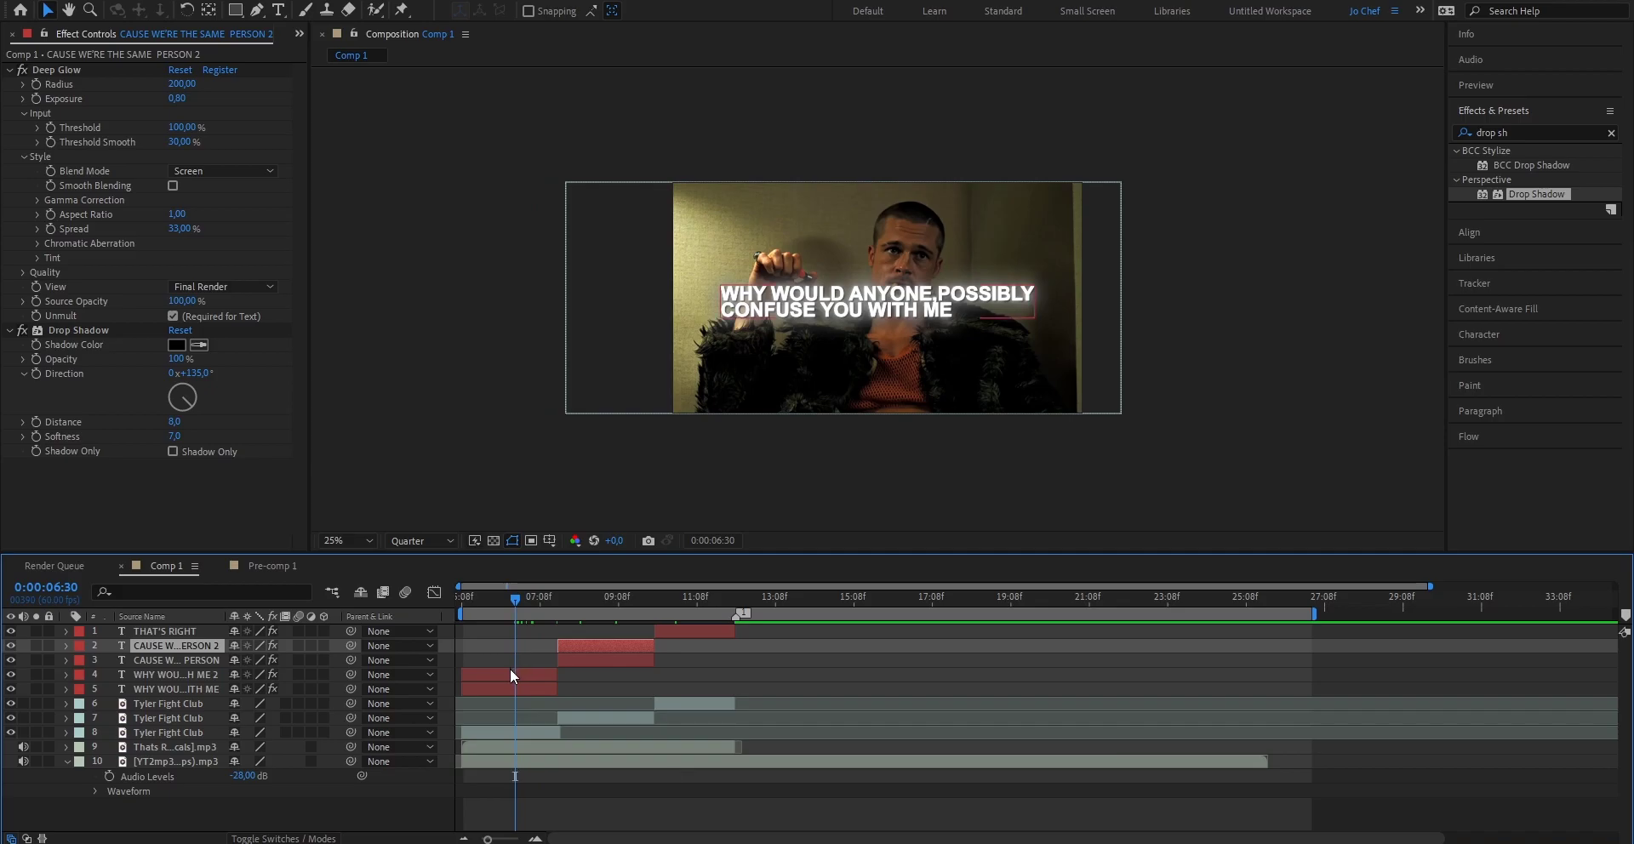
left_click(509, 672)
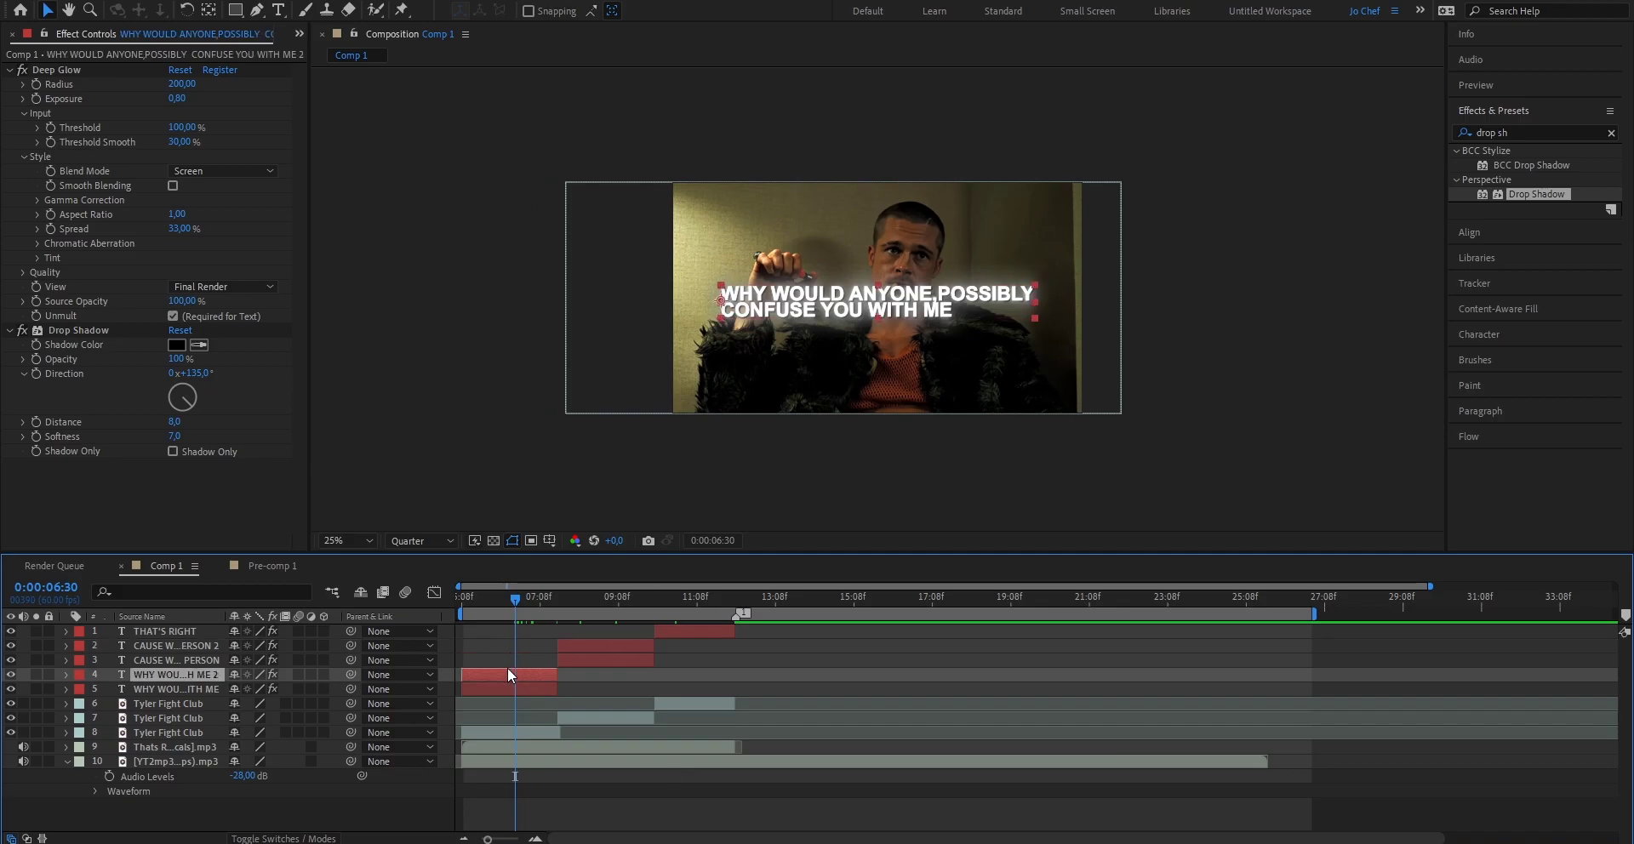
double_click(776, 326)
key("BackSpace")
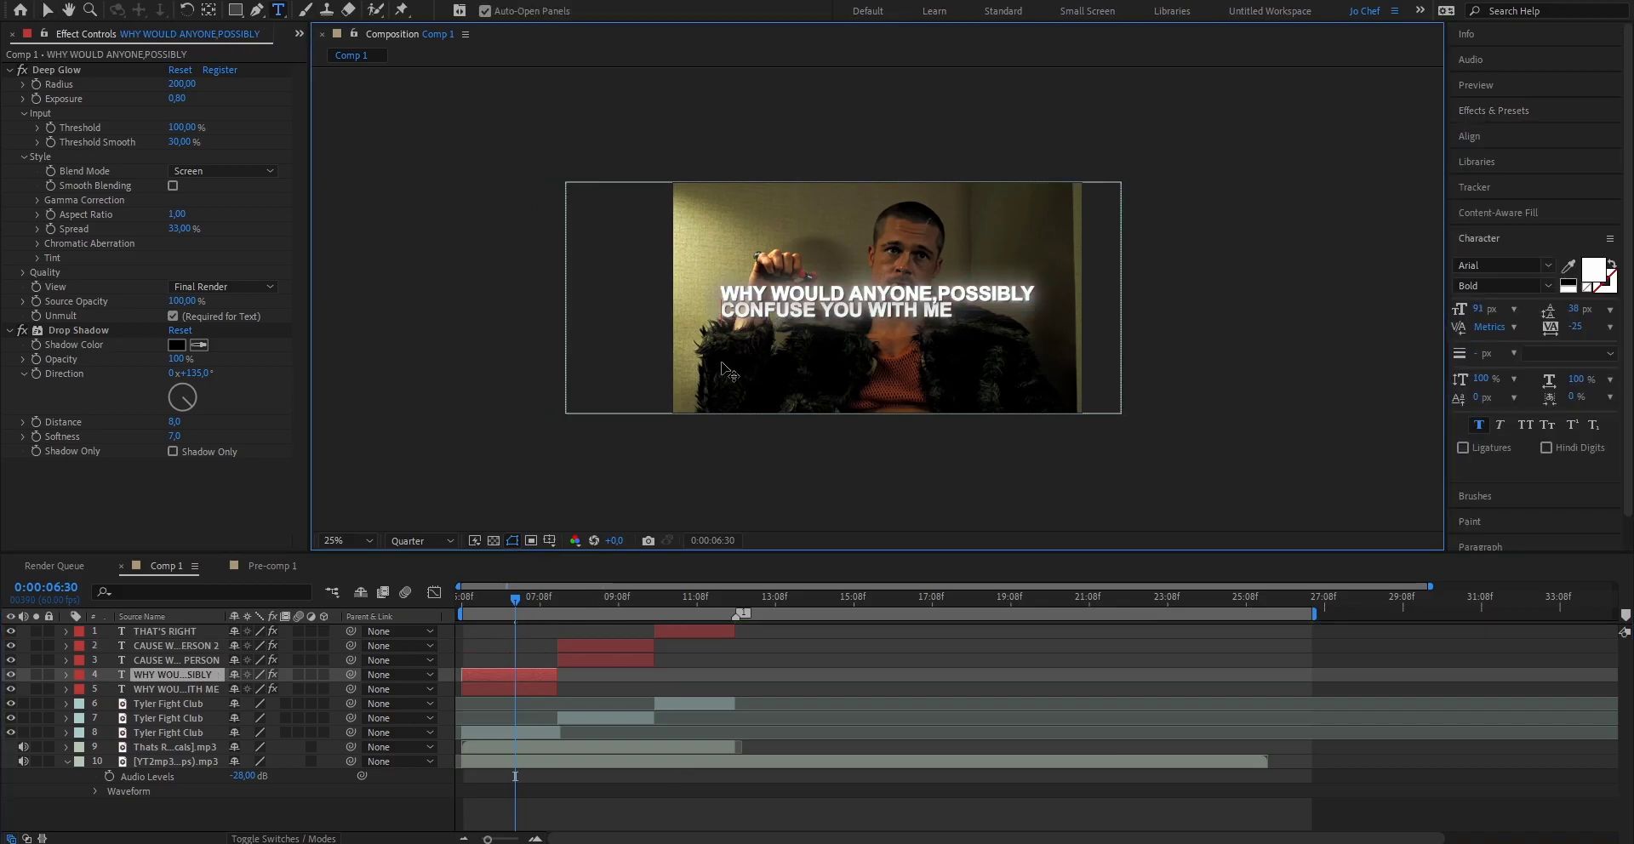
left_click(512, 686)
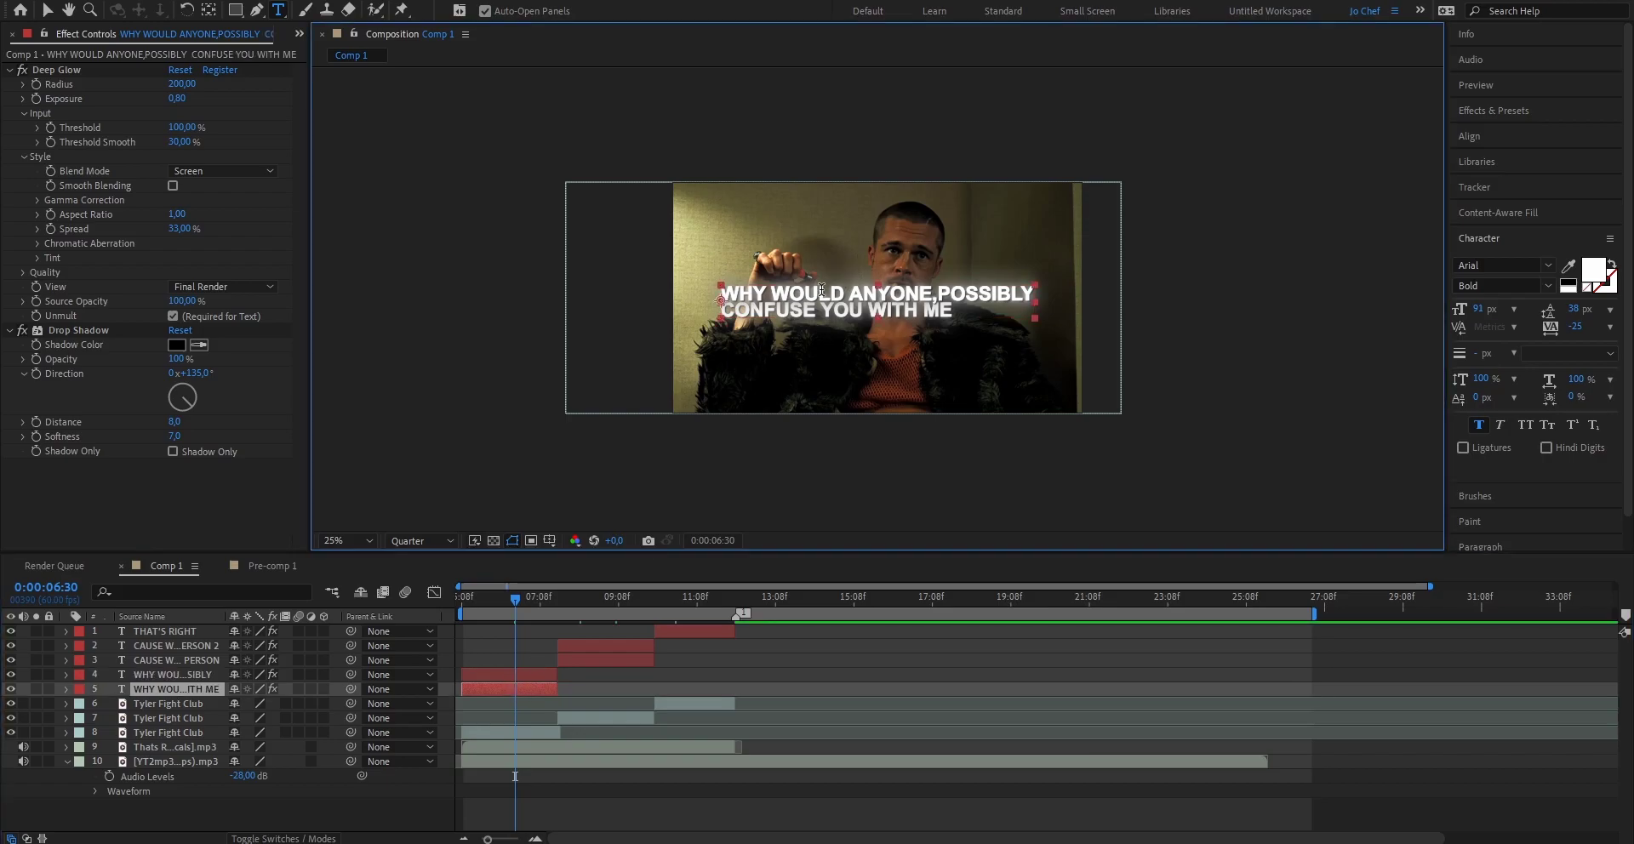
key("BackSpace")
Delete the word PERSON from the duplicate CAUSE WE'RE THE SAME PERSON layer.
left_click(585, 604)
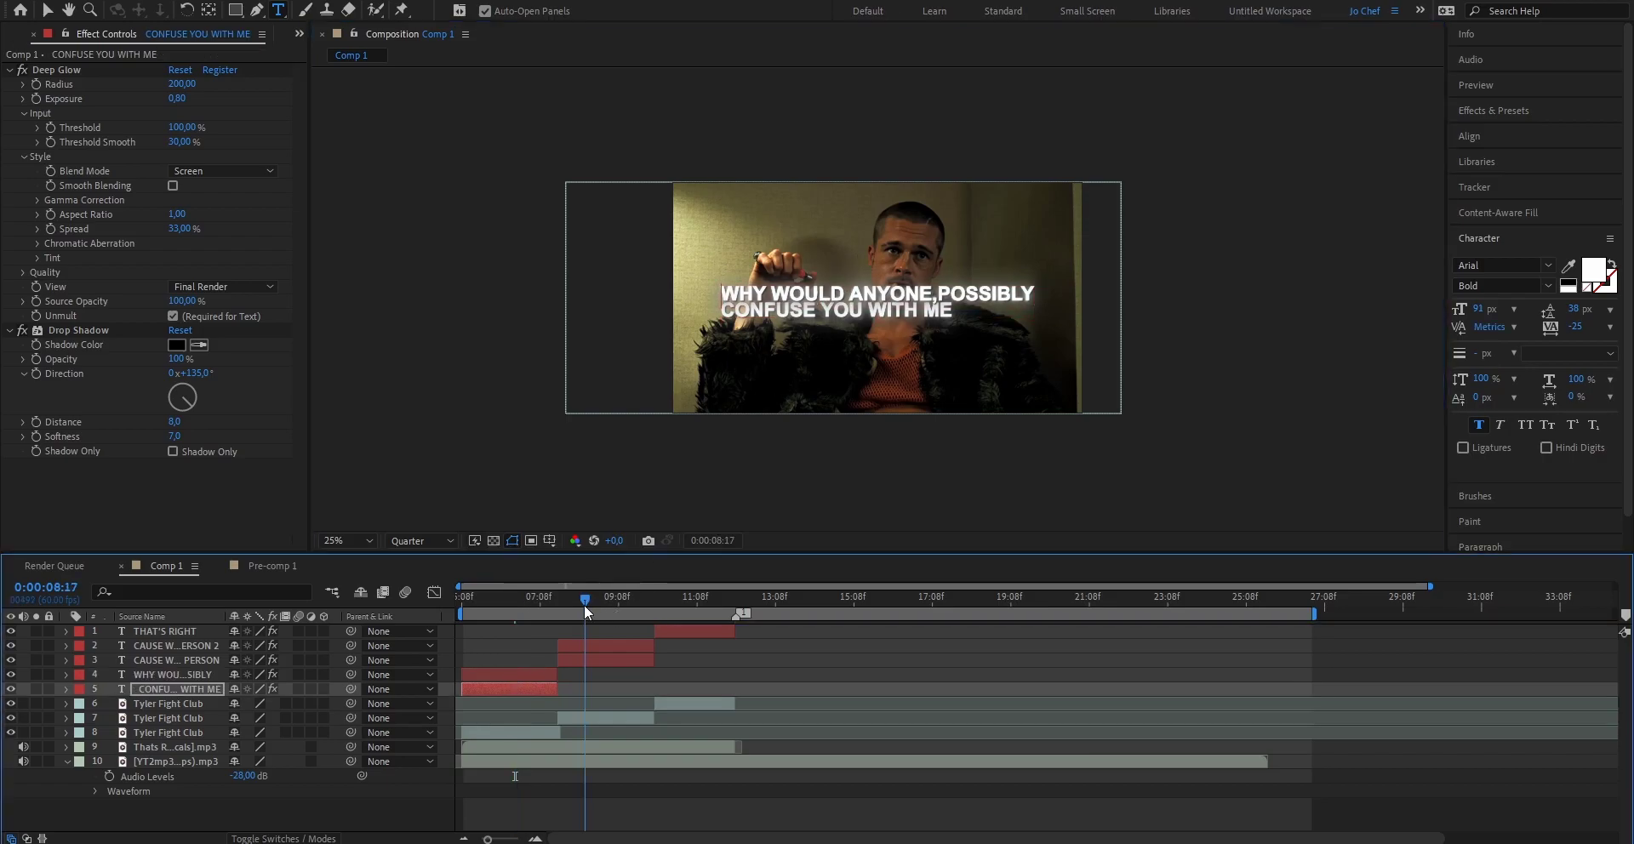
left_click(589, 646)
double_click(835, 313)
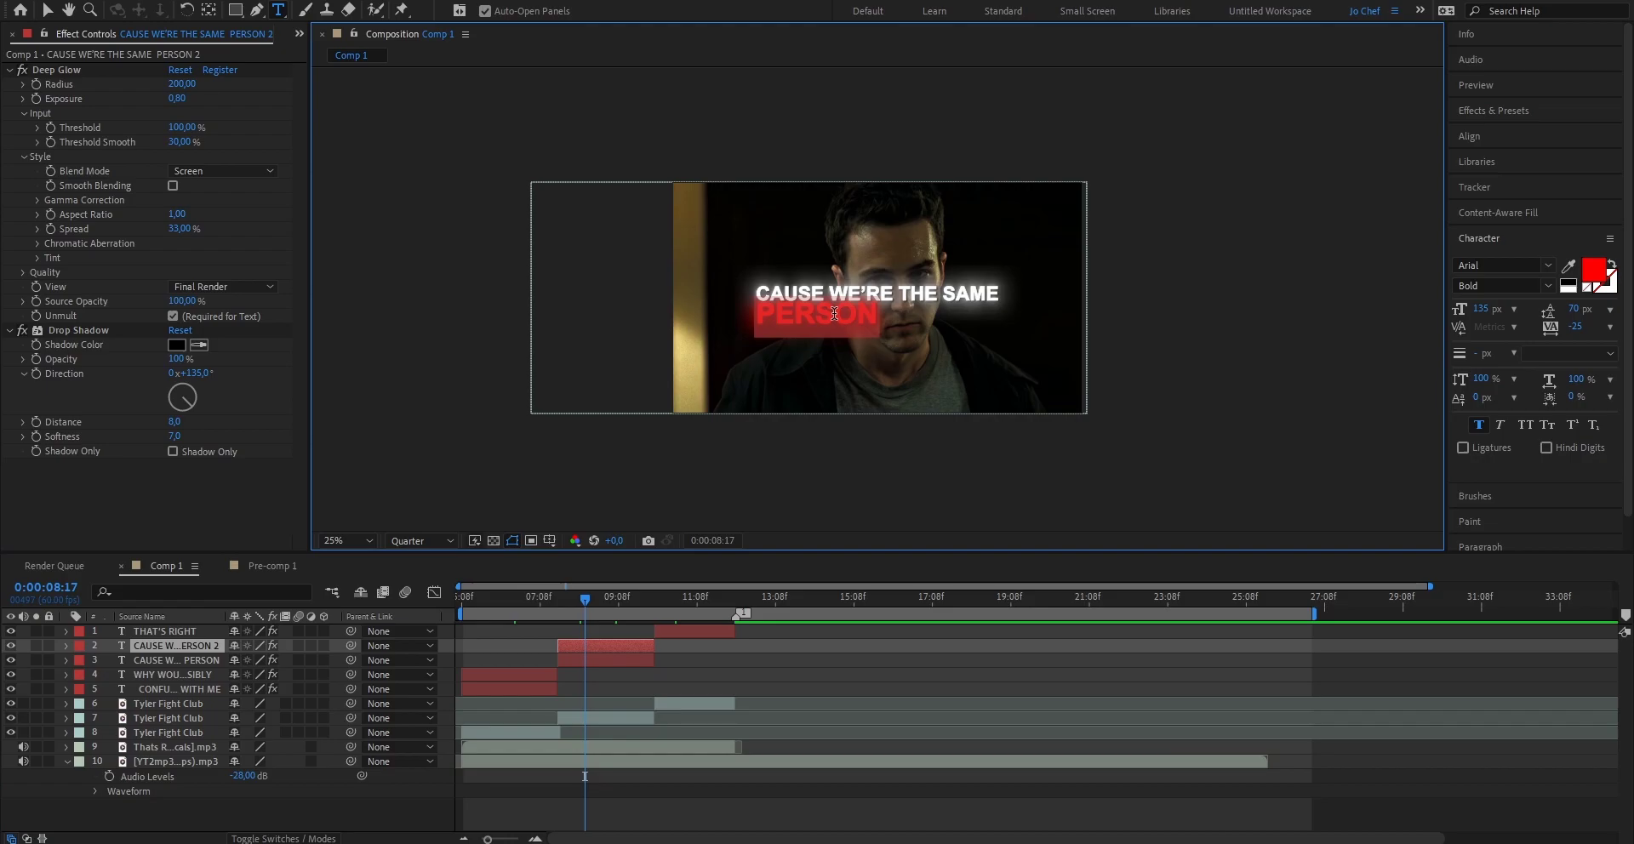
key("BackSpace")
left_click(597, 660)
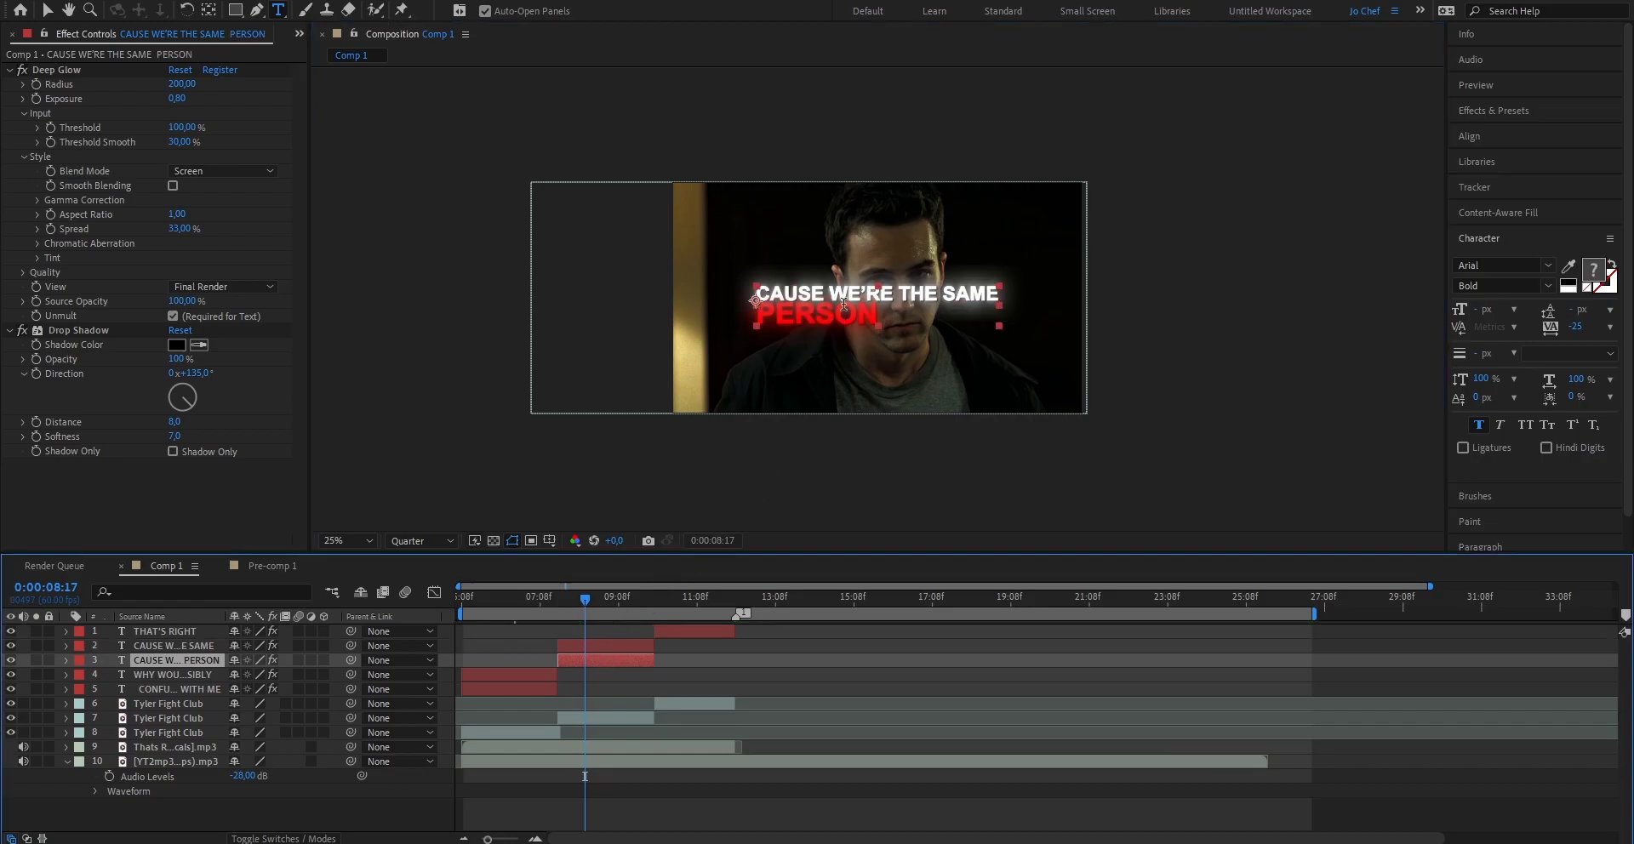
Centre the CONFUSE YOU WITH ME and PERSON layers horizontally in the frame.
left_click(504, 597)
left_click(518, 691)
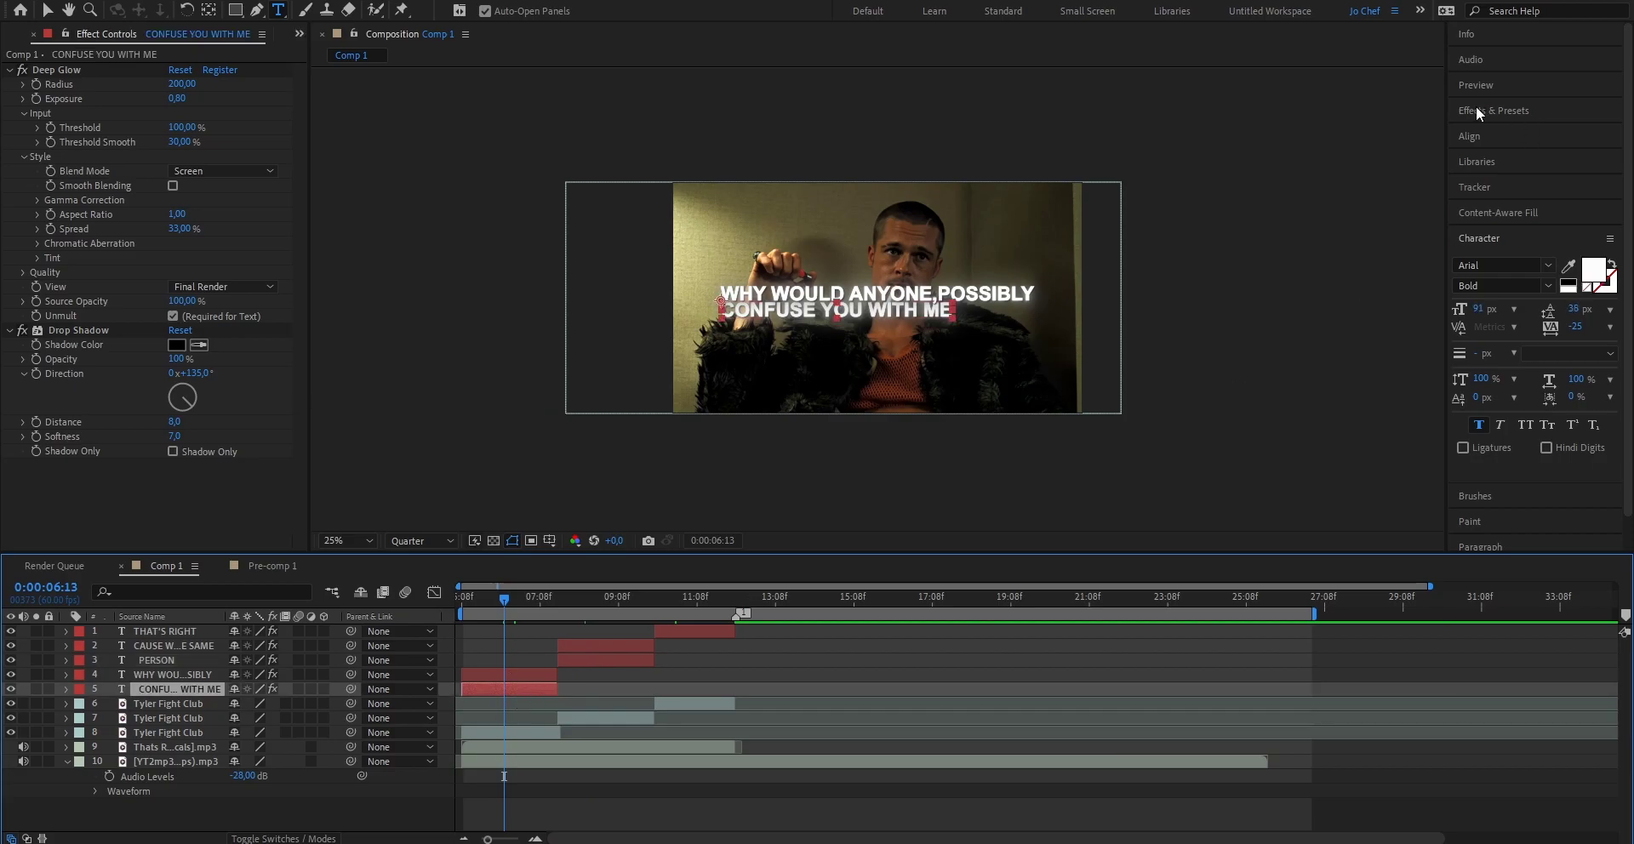
left_click(1466, 136)
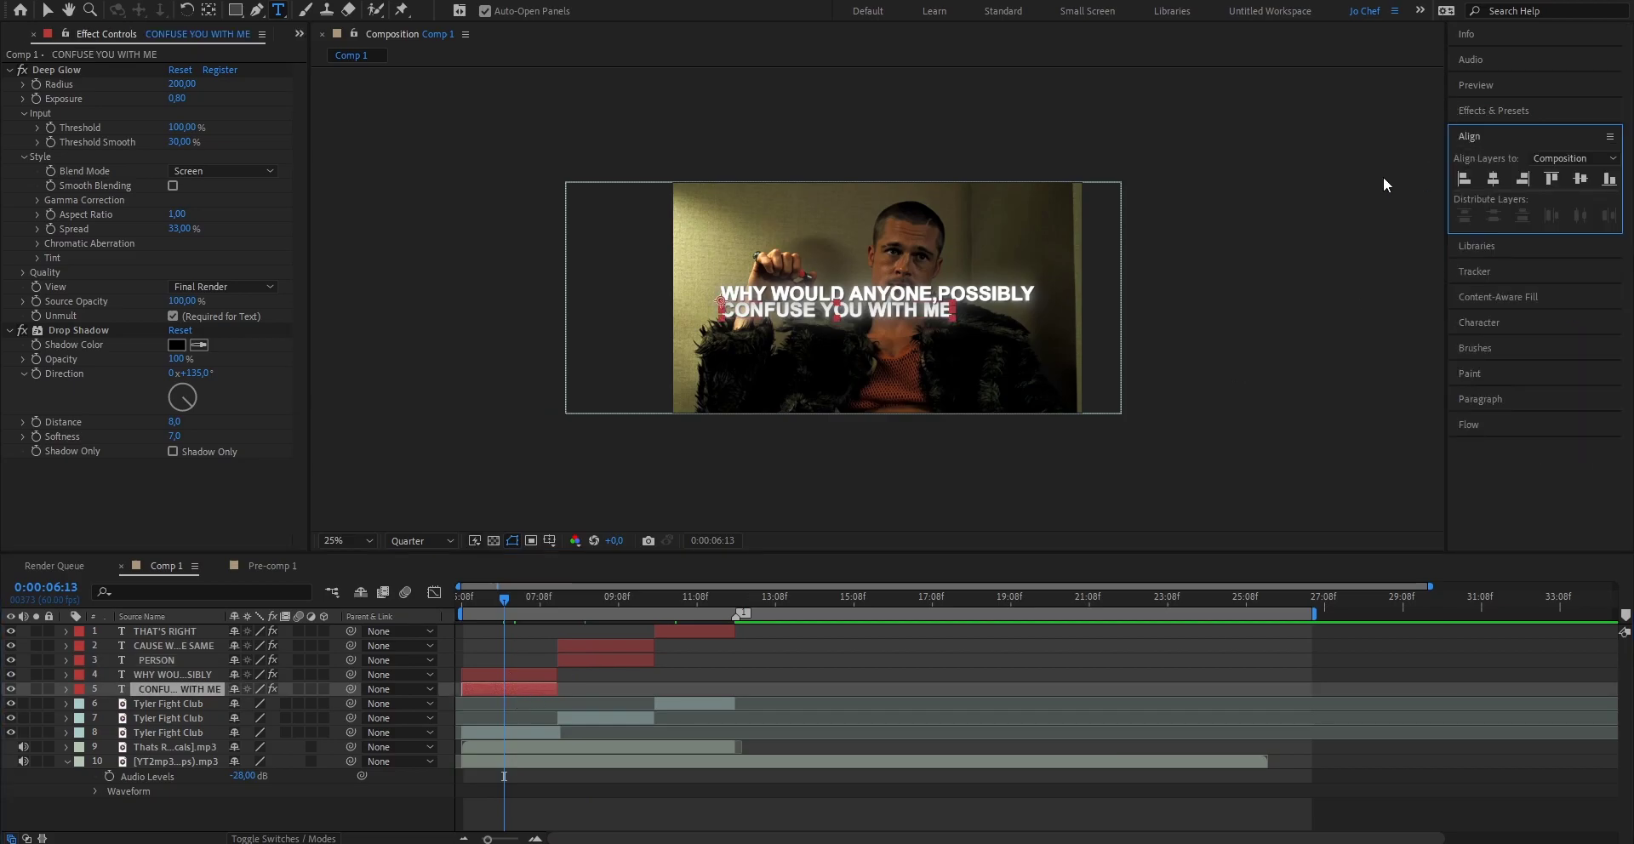
left_click(1494, 181)
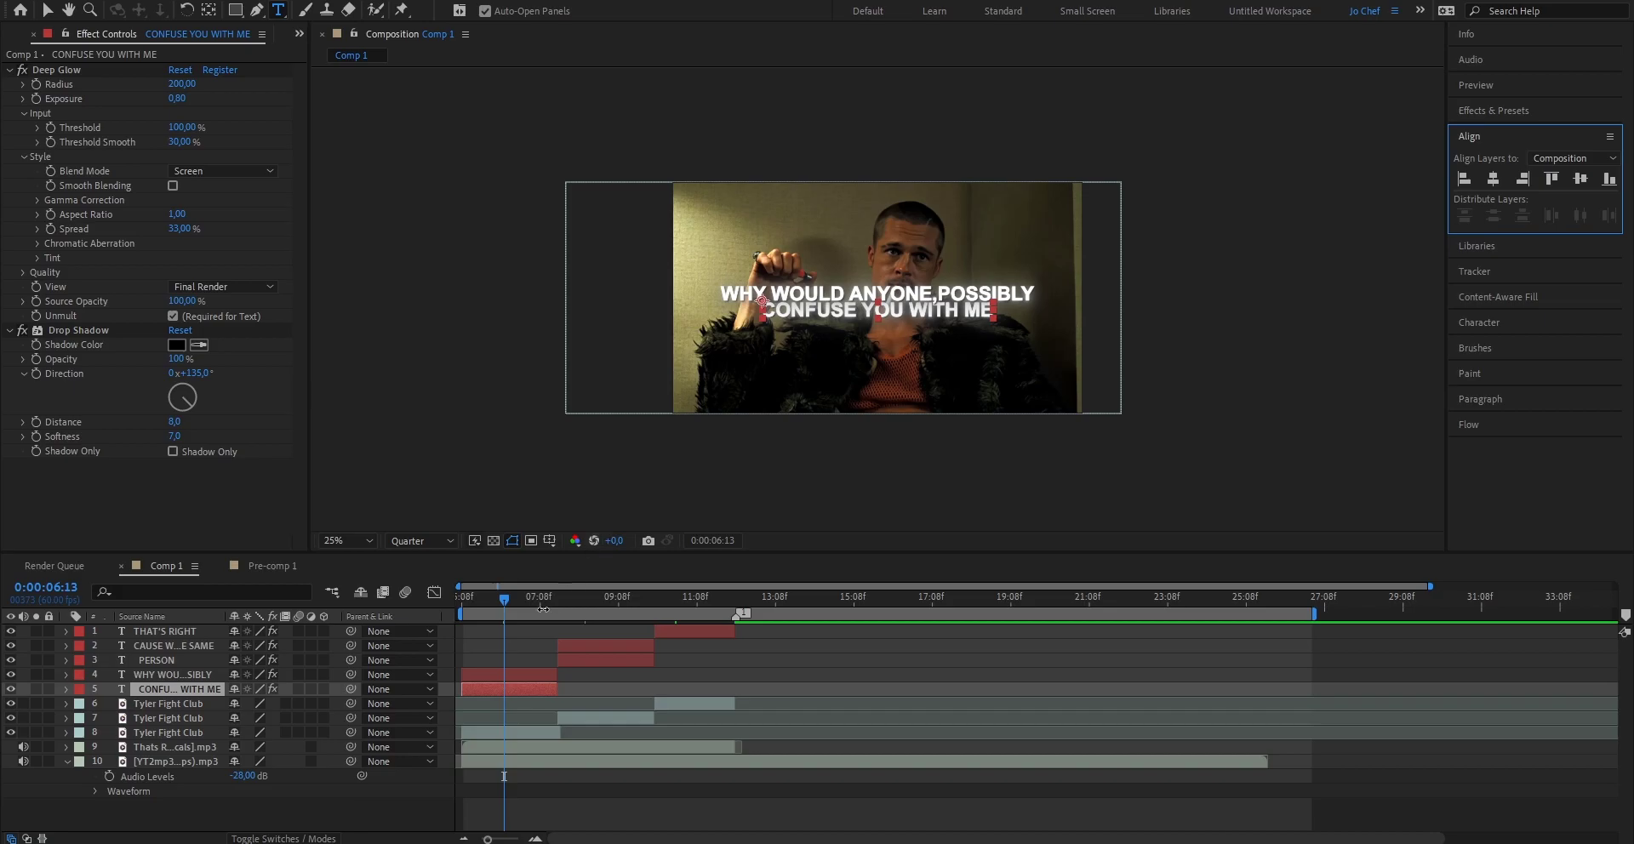
left_click(517, 674)
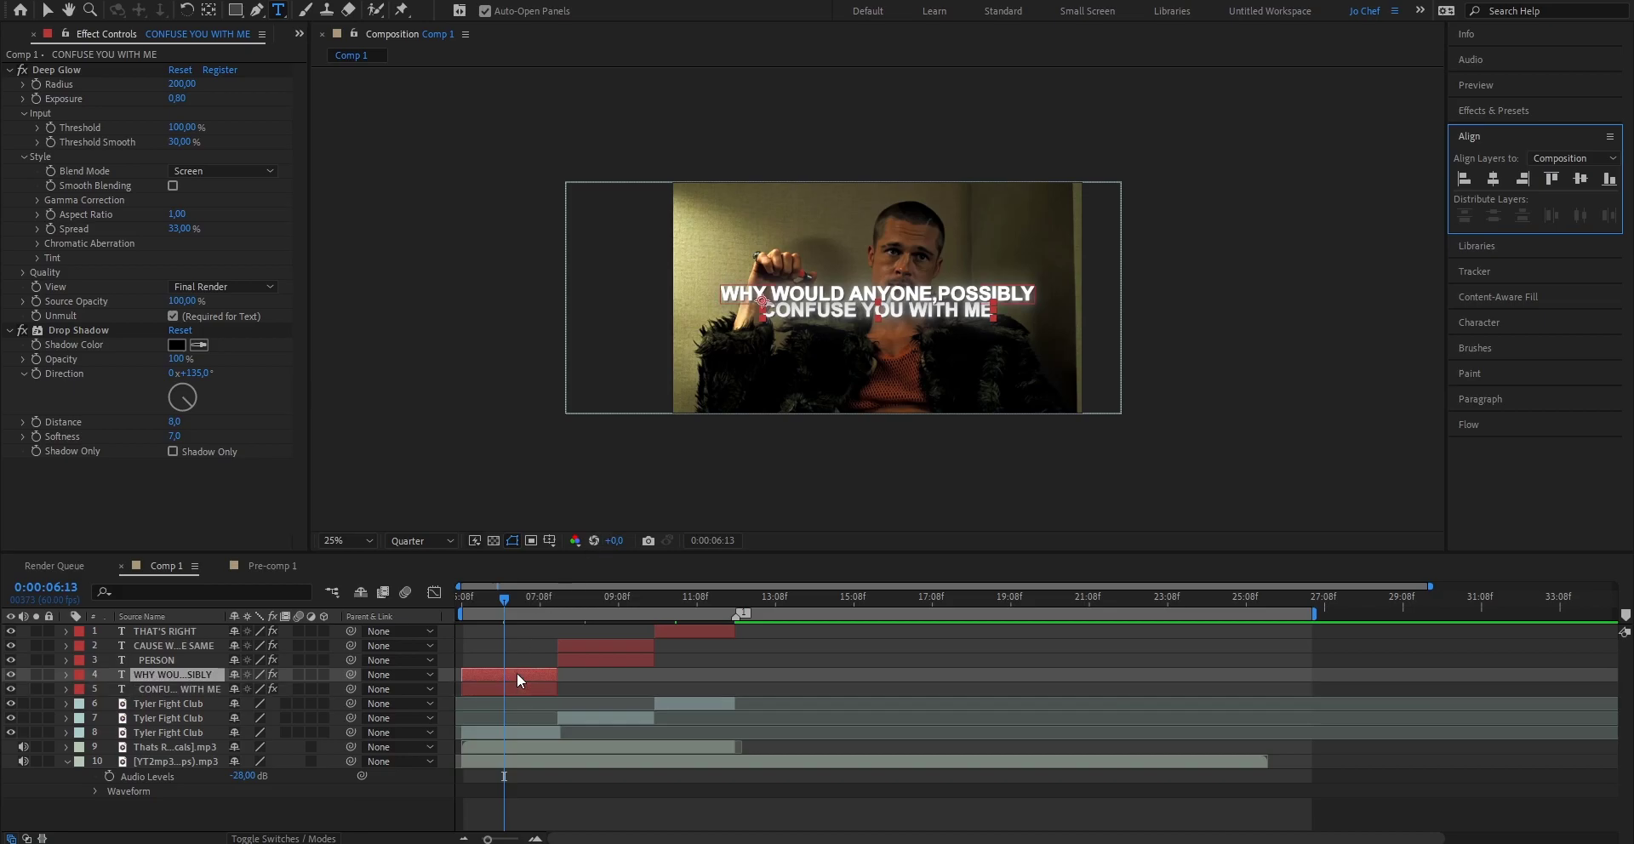
left_click(613, 609)
left_click(605, 662)
left_click(1492, 180)
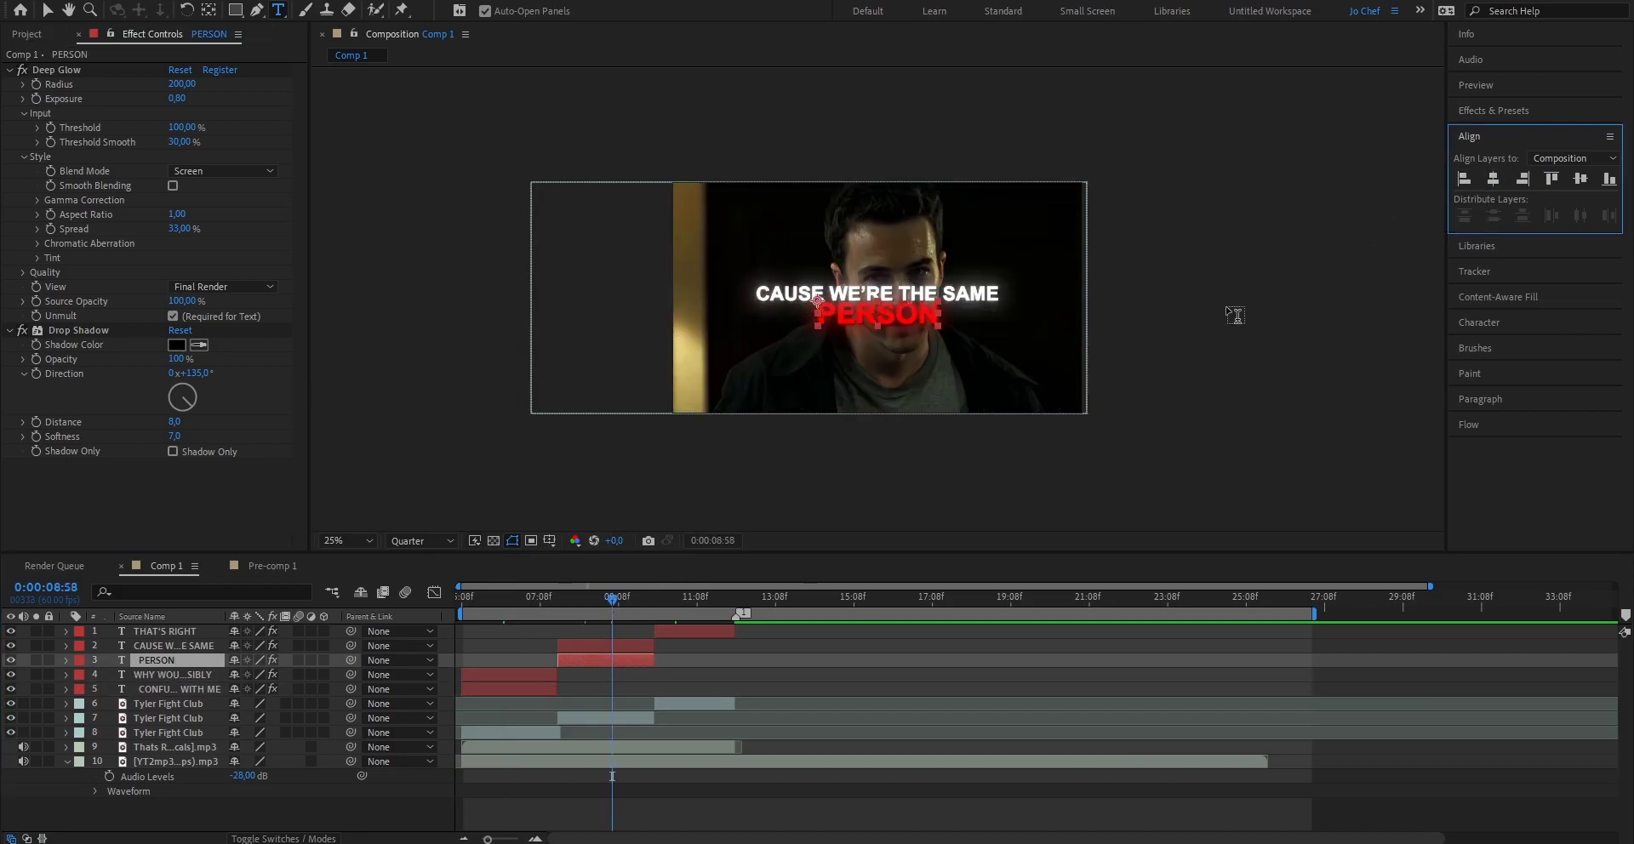
key("ctrl+Down")
key("i")
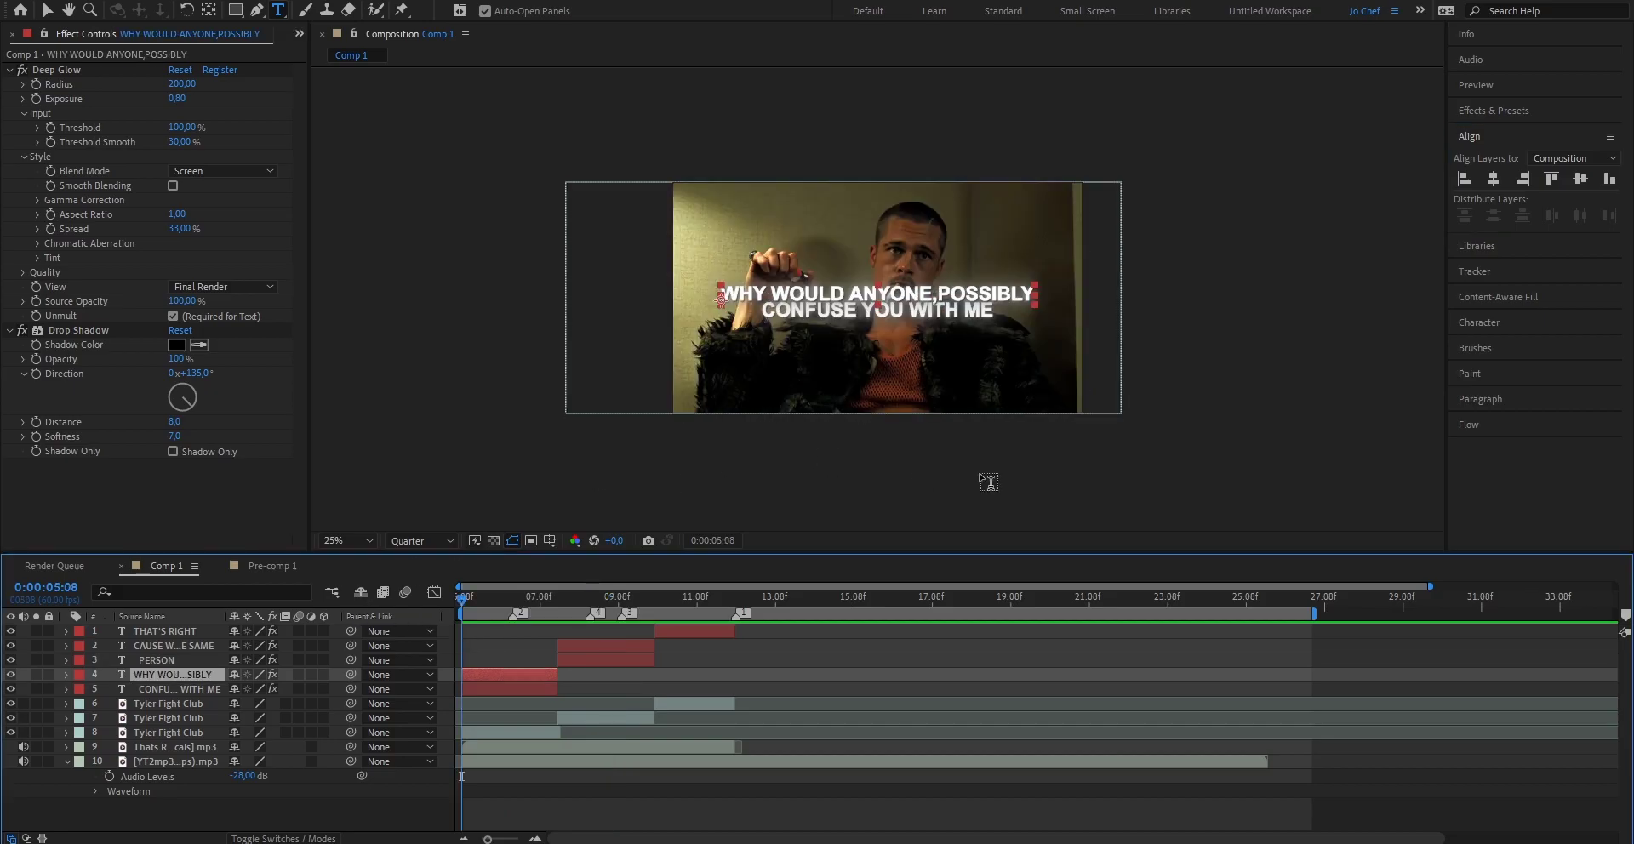
Apply the Fade Up Words preset to the WHY WOULD ANYONE,POSSIBLY layer.
left_click(1501, 110)
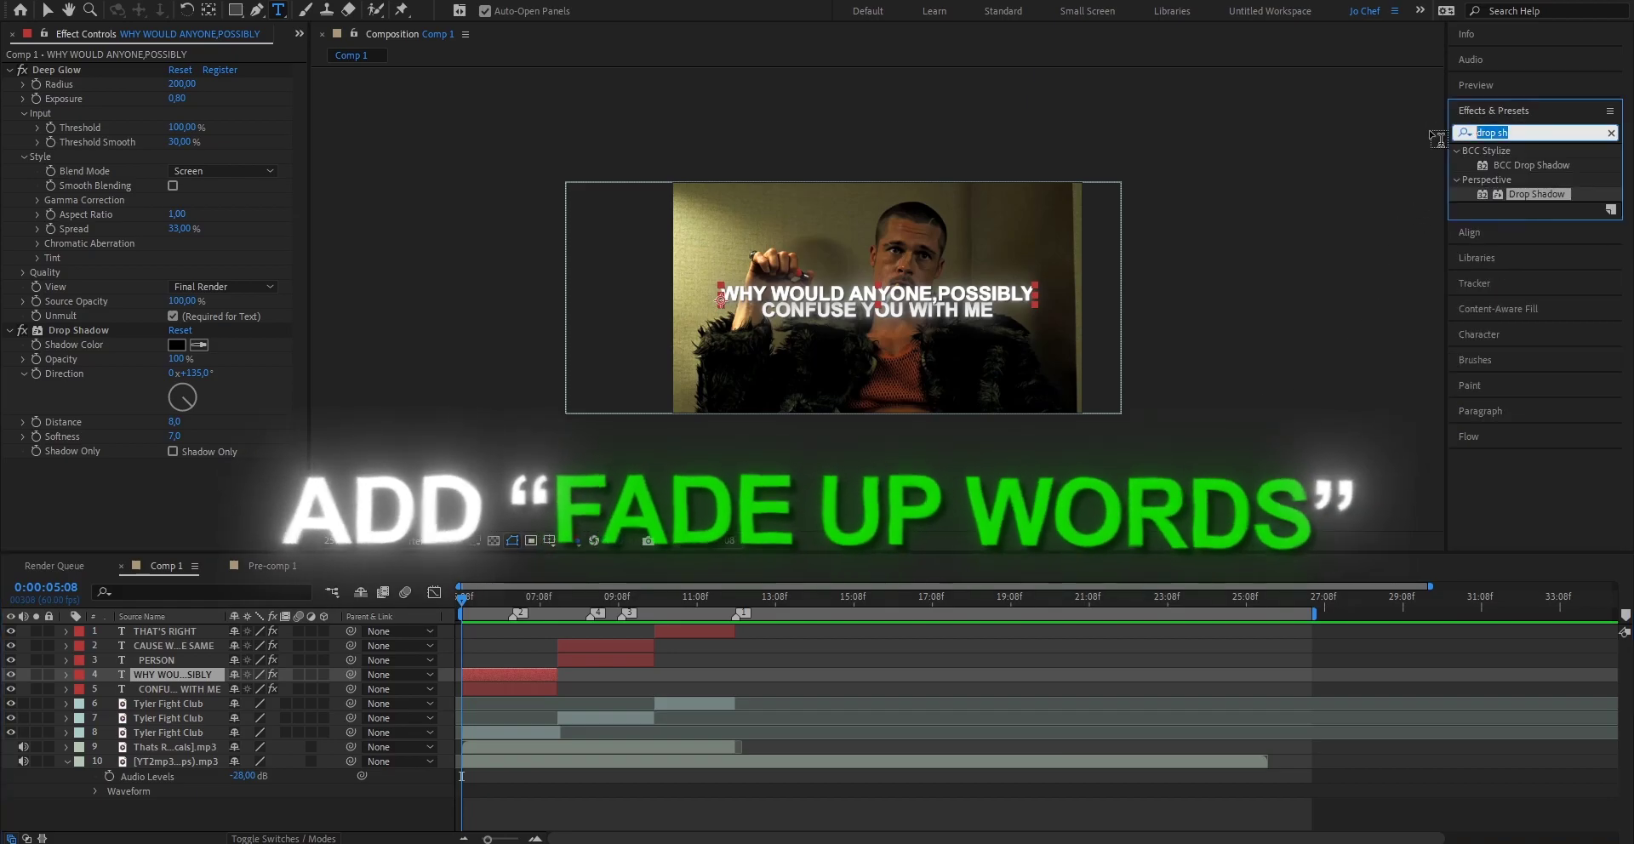
type("fade up")
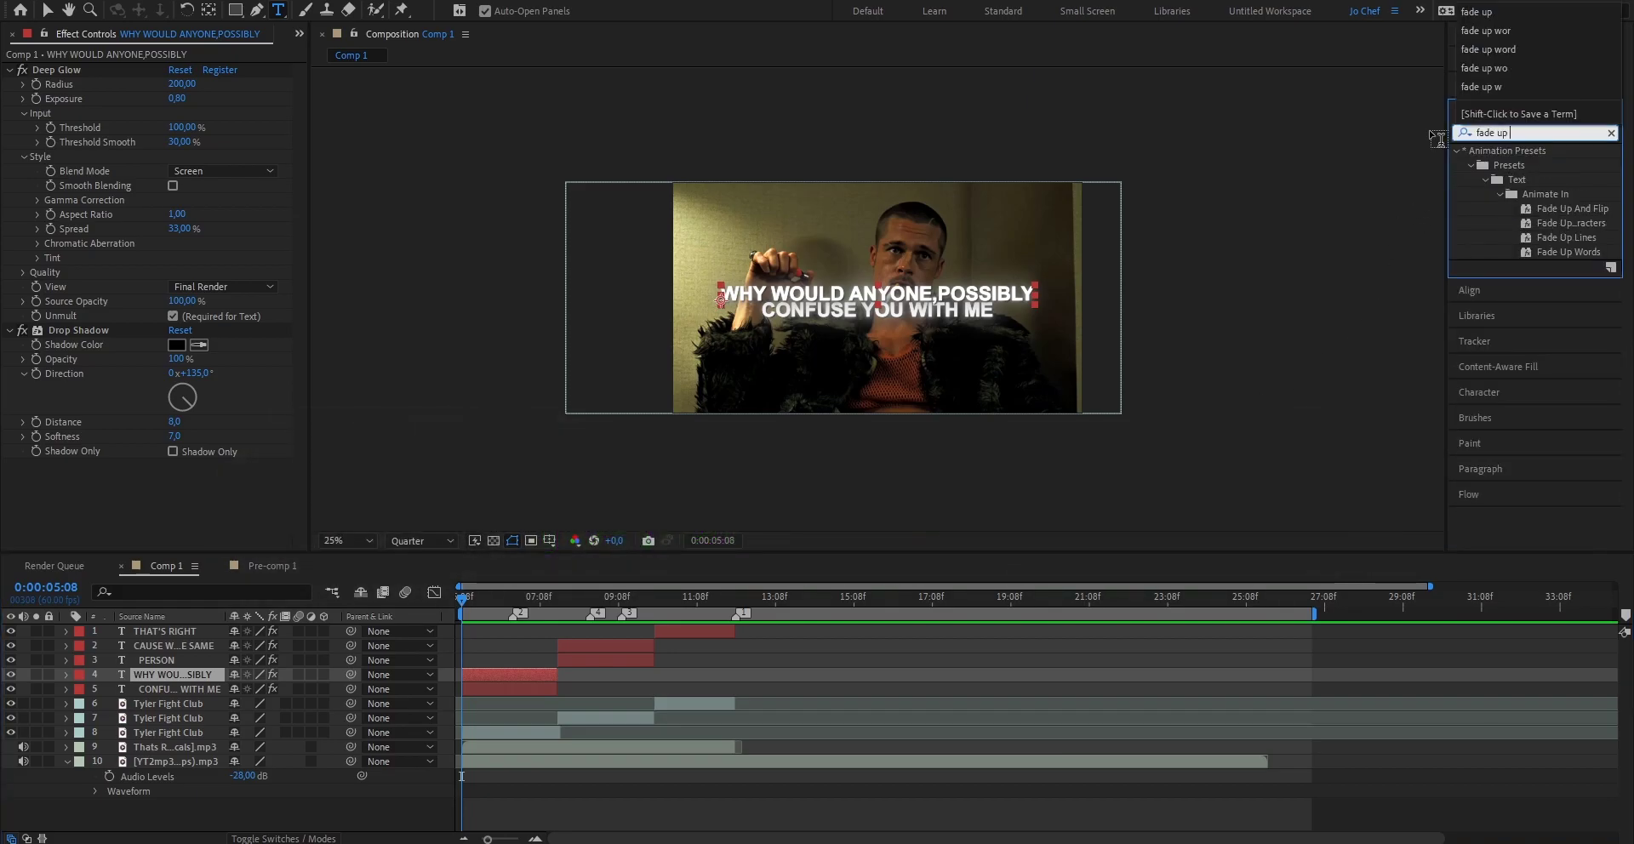
type(" words")
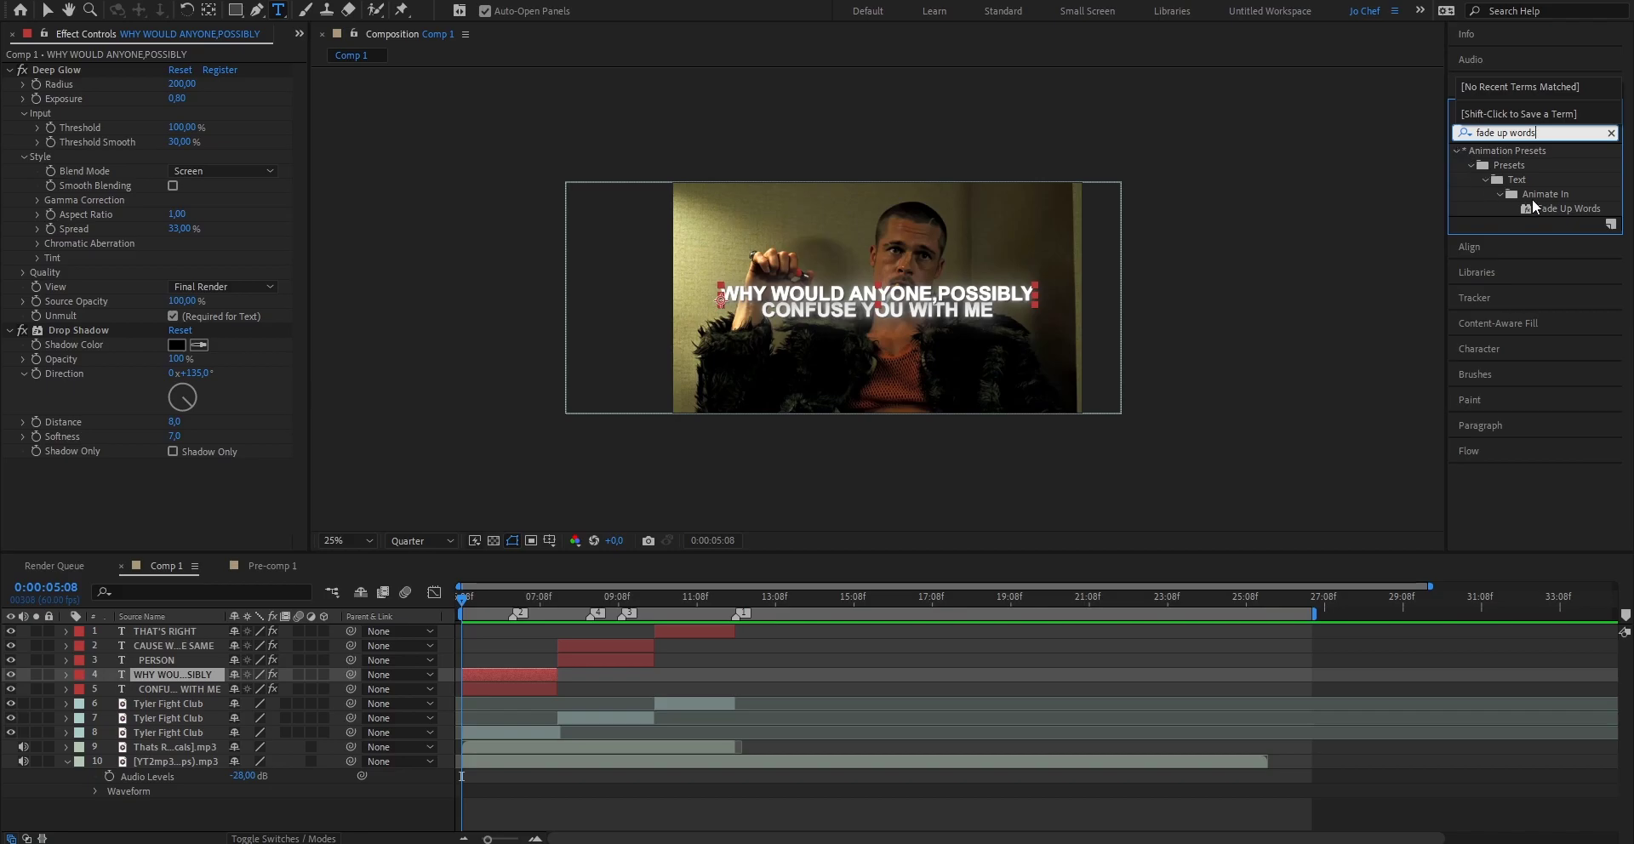
left_click_drag(1532, 202, 472, 665)
left_click_drag(473, 668, 475, 670)
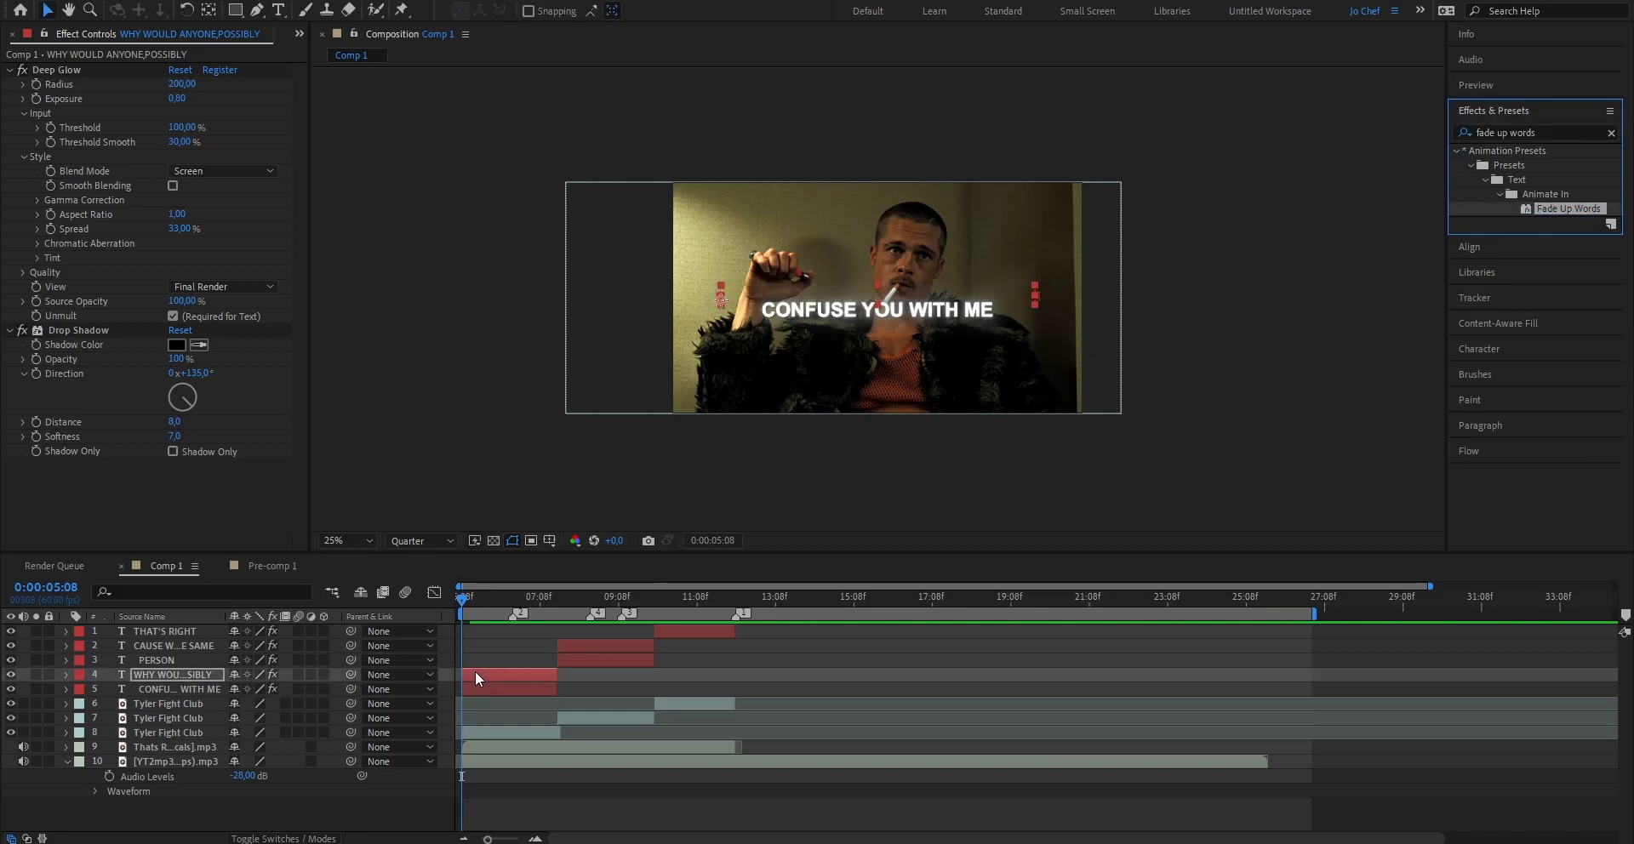
key("u")
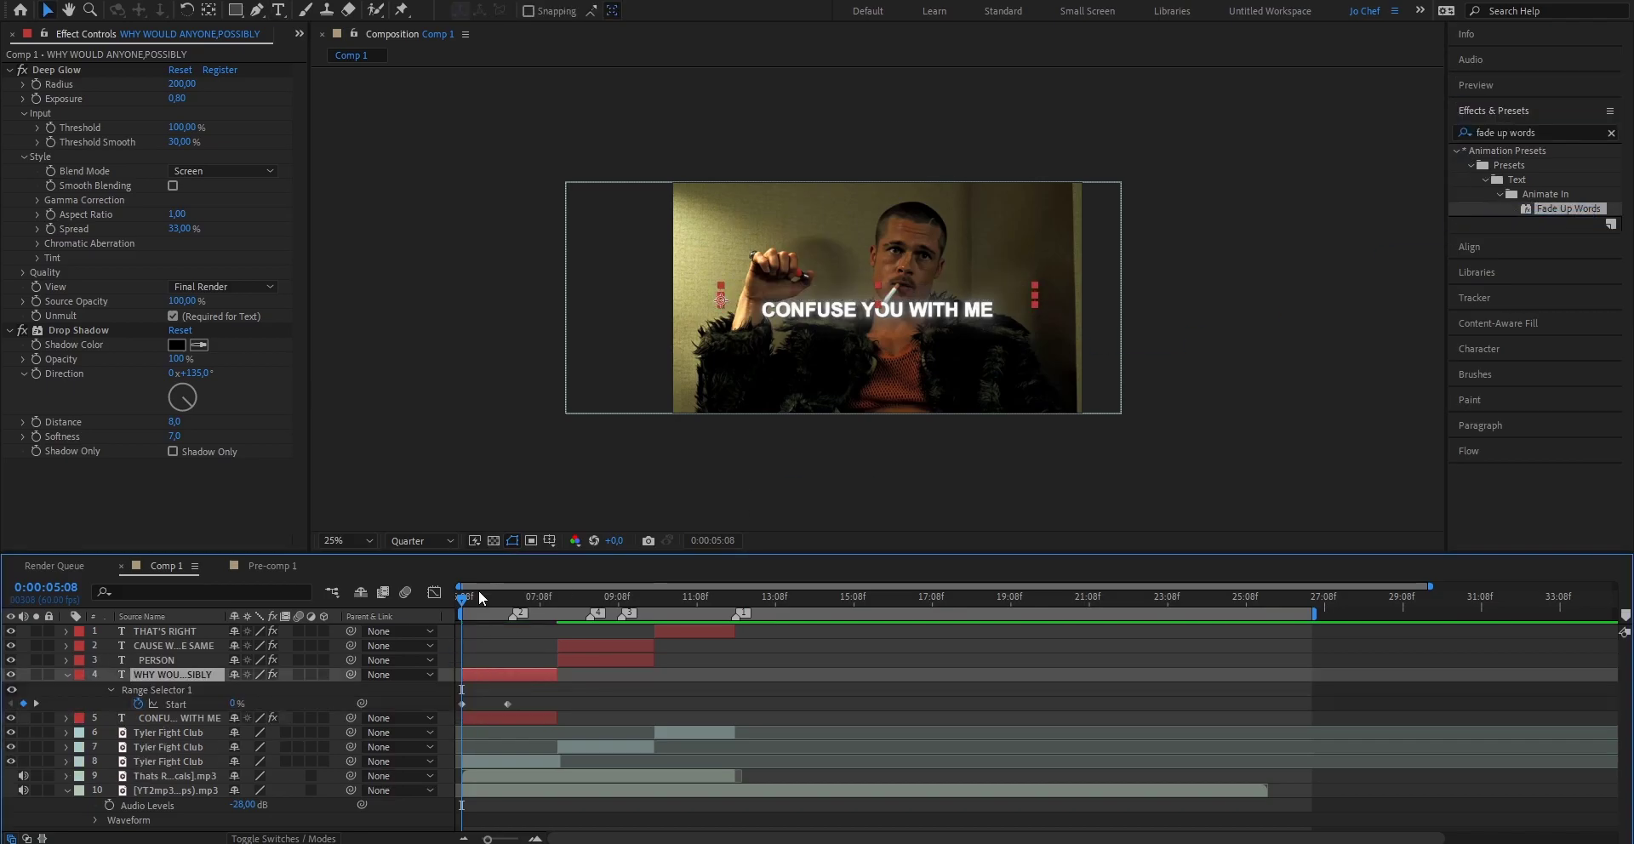
Split the CONFUSE YOU WITH ME layer at 6:26 and delete its first part.
right_click(517, 623)
left_click(579, 672)
left_click(507, 702)
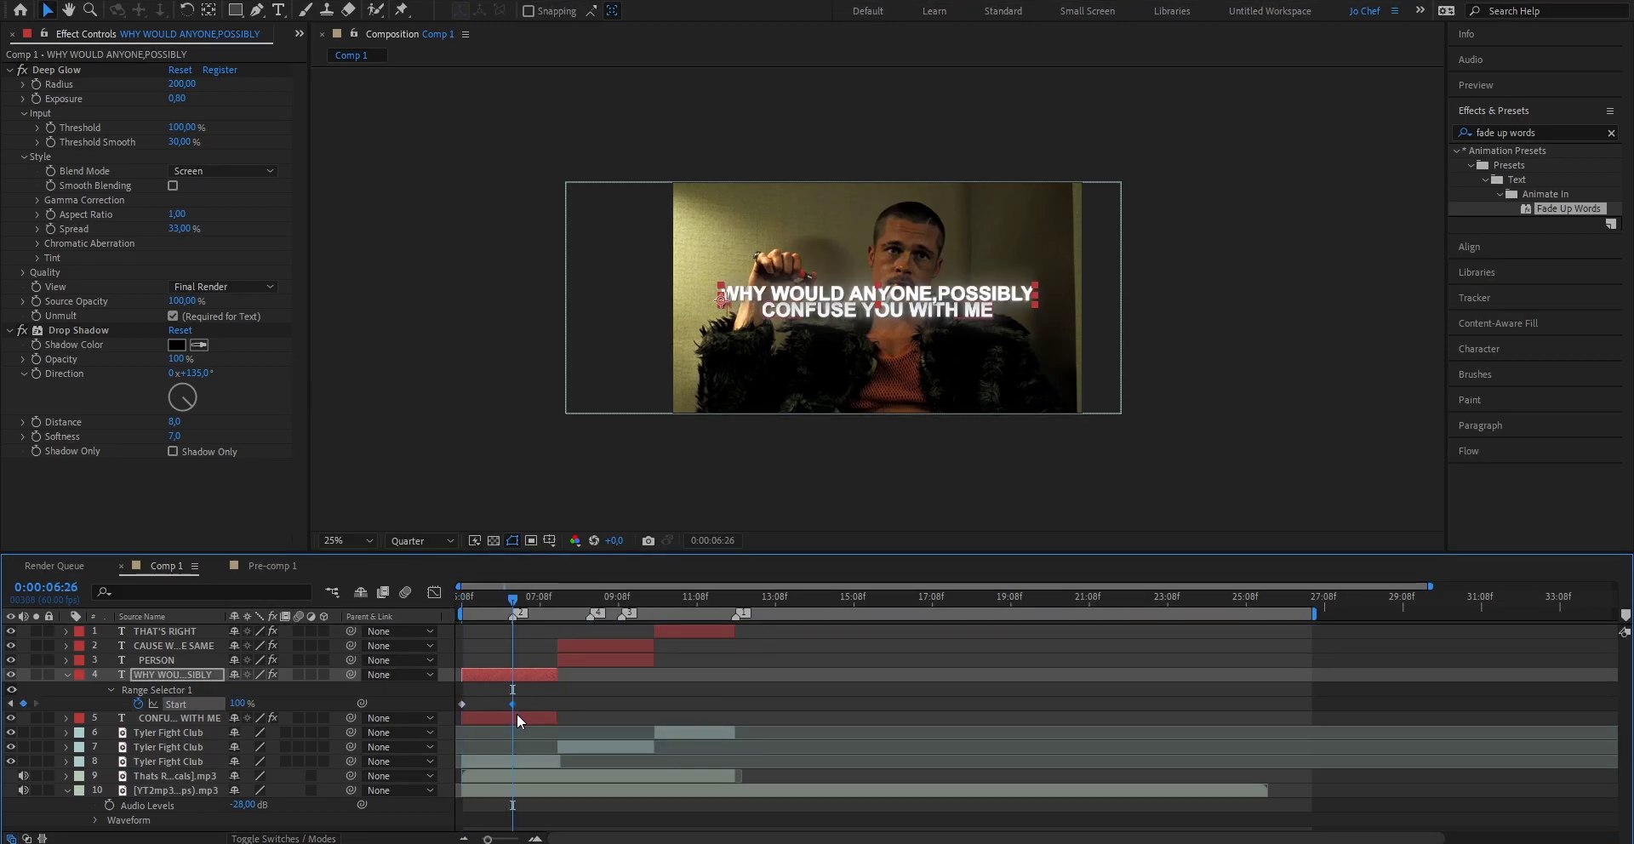
left_click(519, 718)
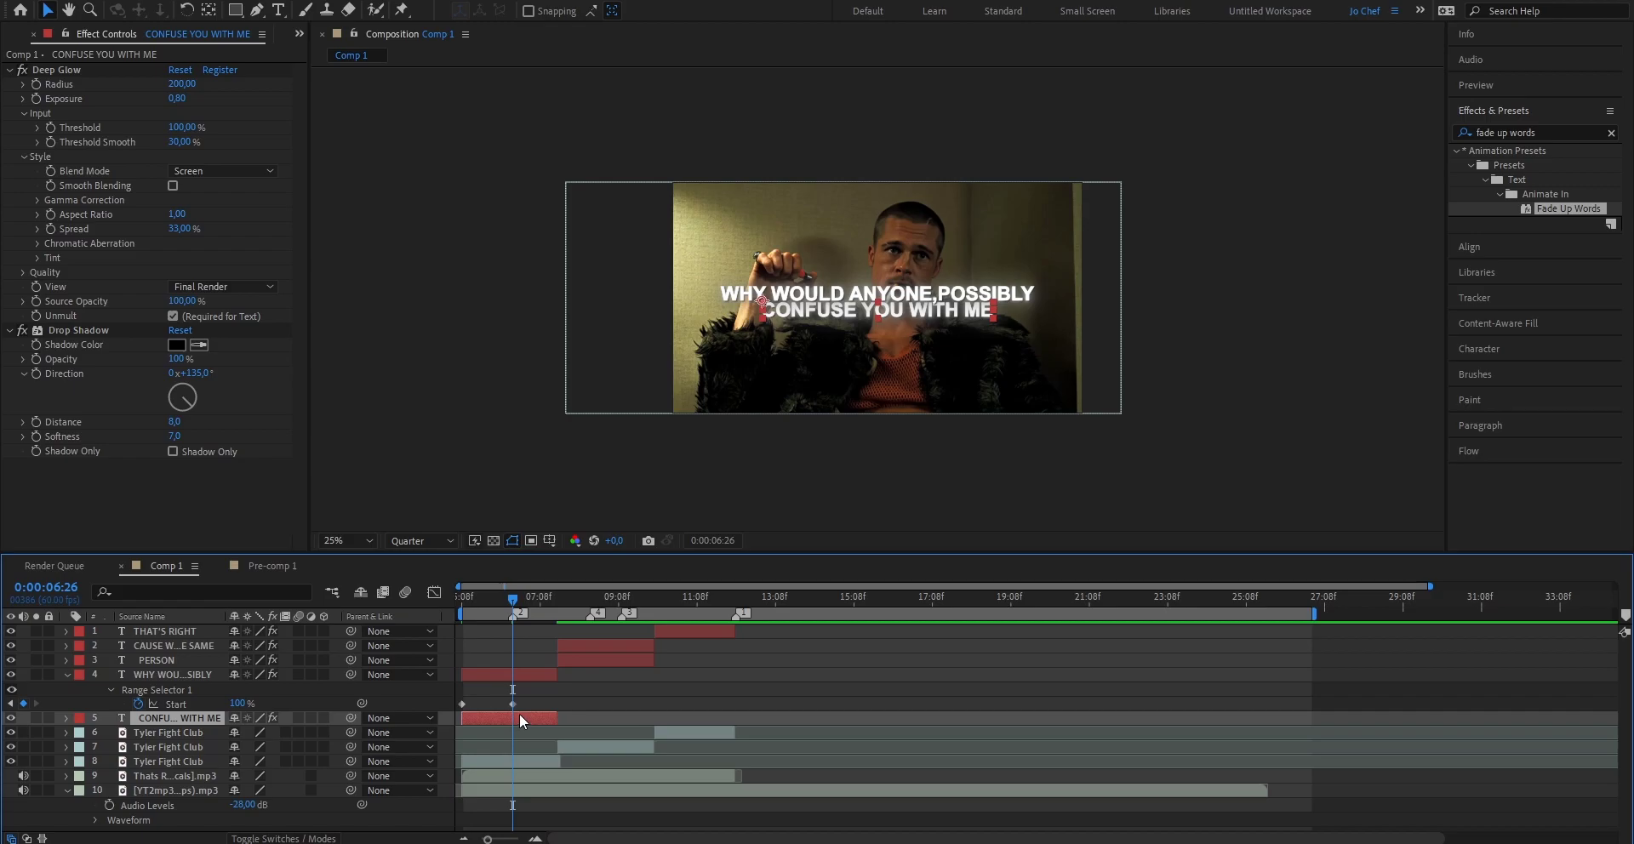
key("ctrl+shift+d")
left_click(503, 729)
key("Delete")
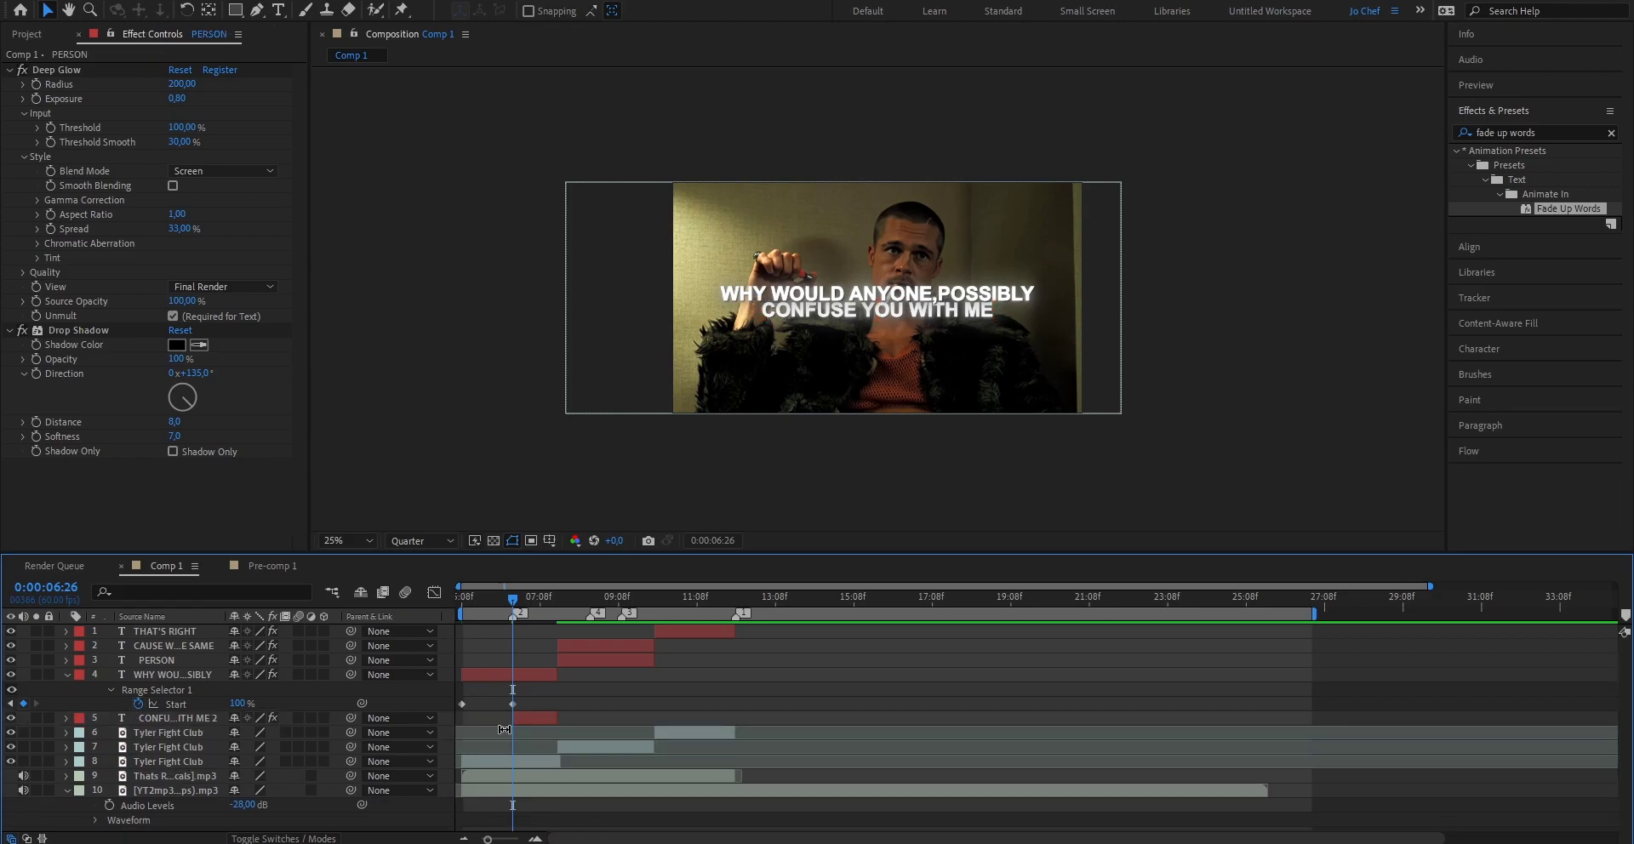
Fade up CONFUSE YOU WITH ME word by word, finishing by 7:14, then pre-compose both captions.
left_click_drag(512, 600, 495, 621)
key("i")
left_click(1534, 219)
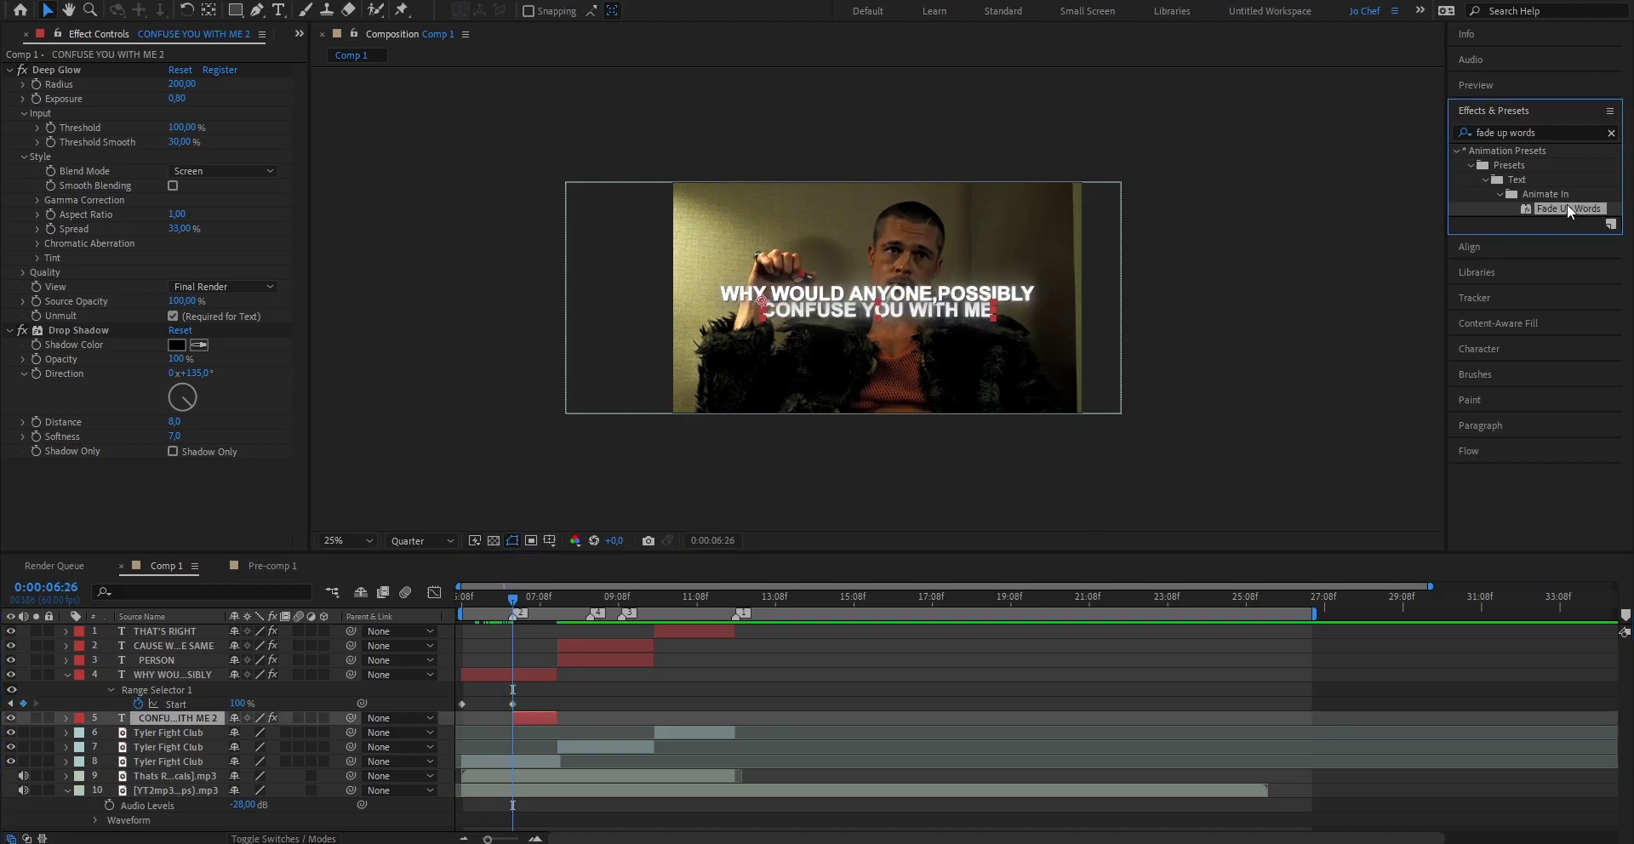
double_click(1570, 209)
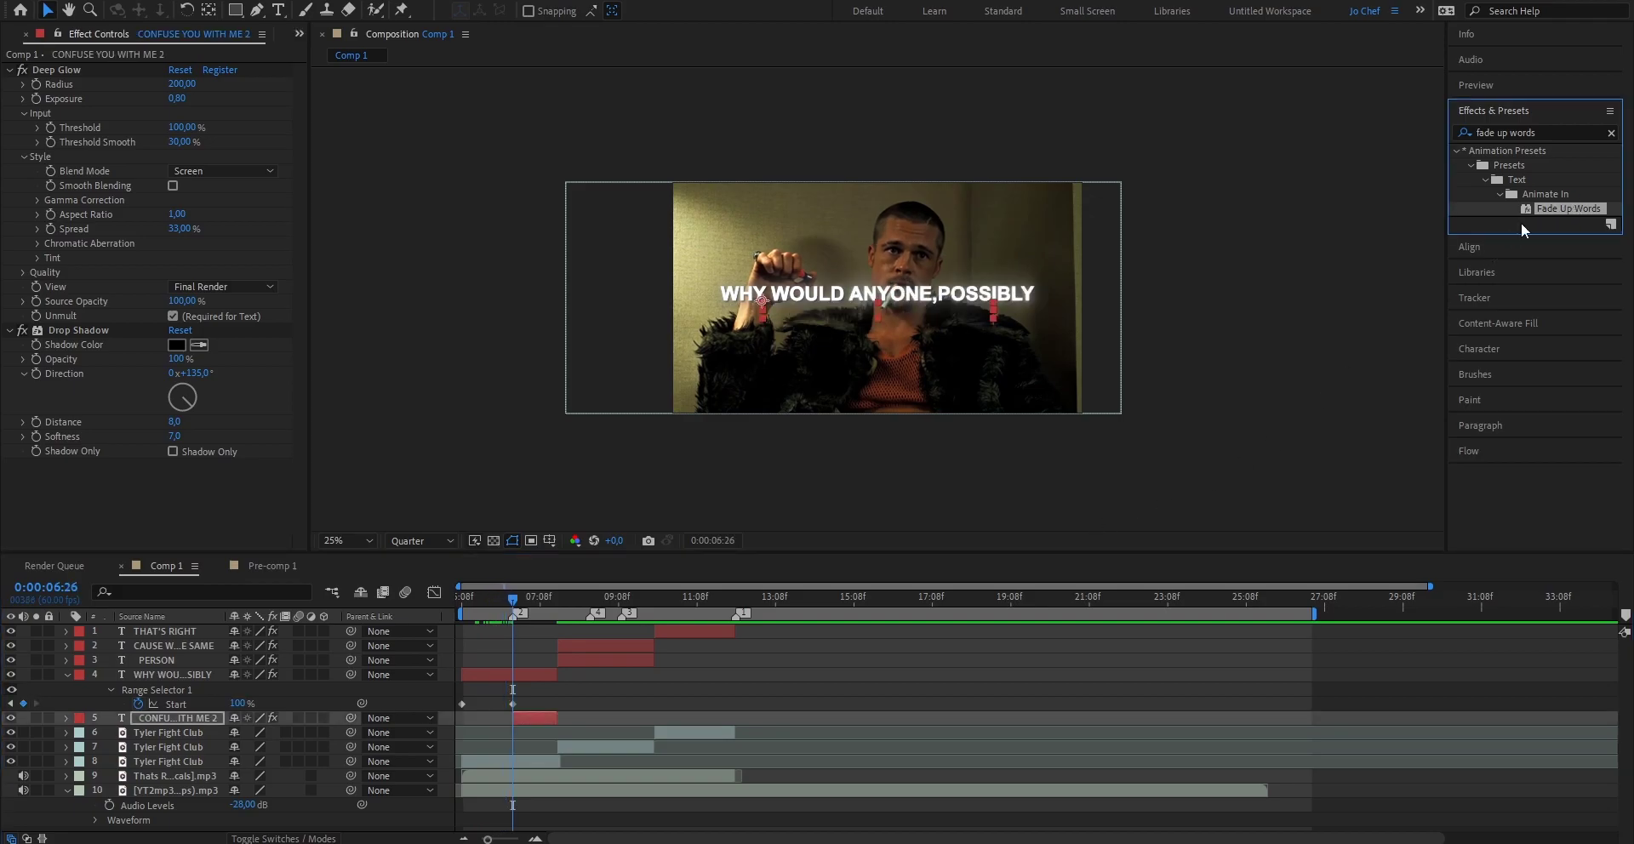
left_click(539, 719)
key("u")
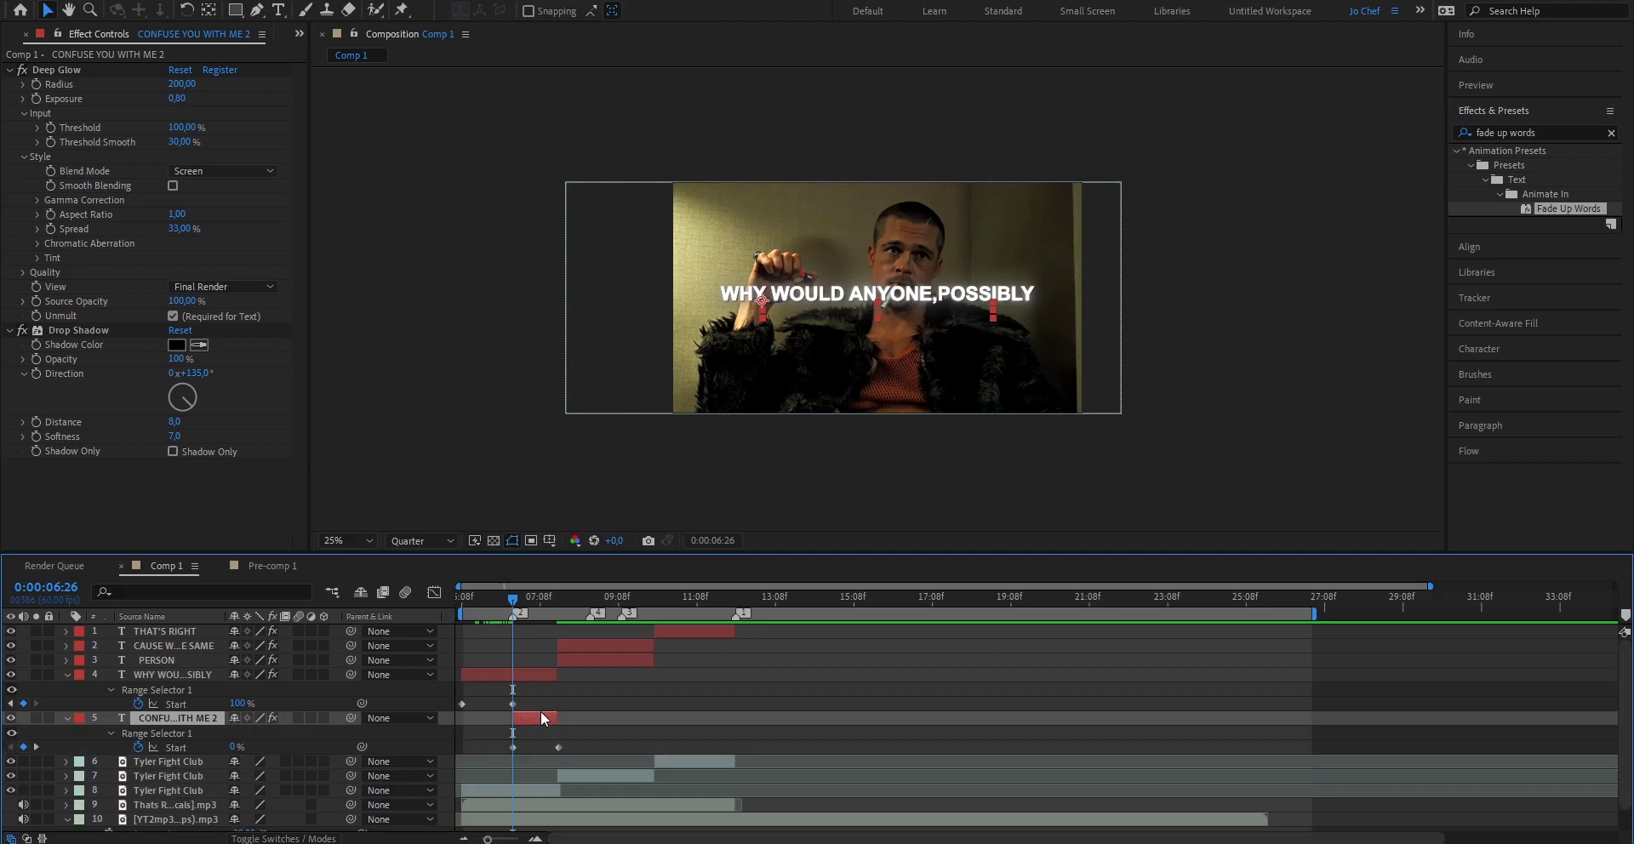
left_click(543, 606)
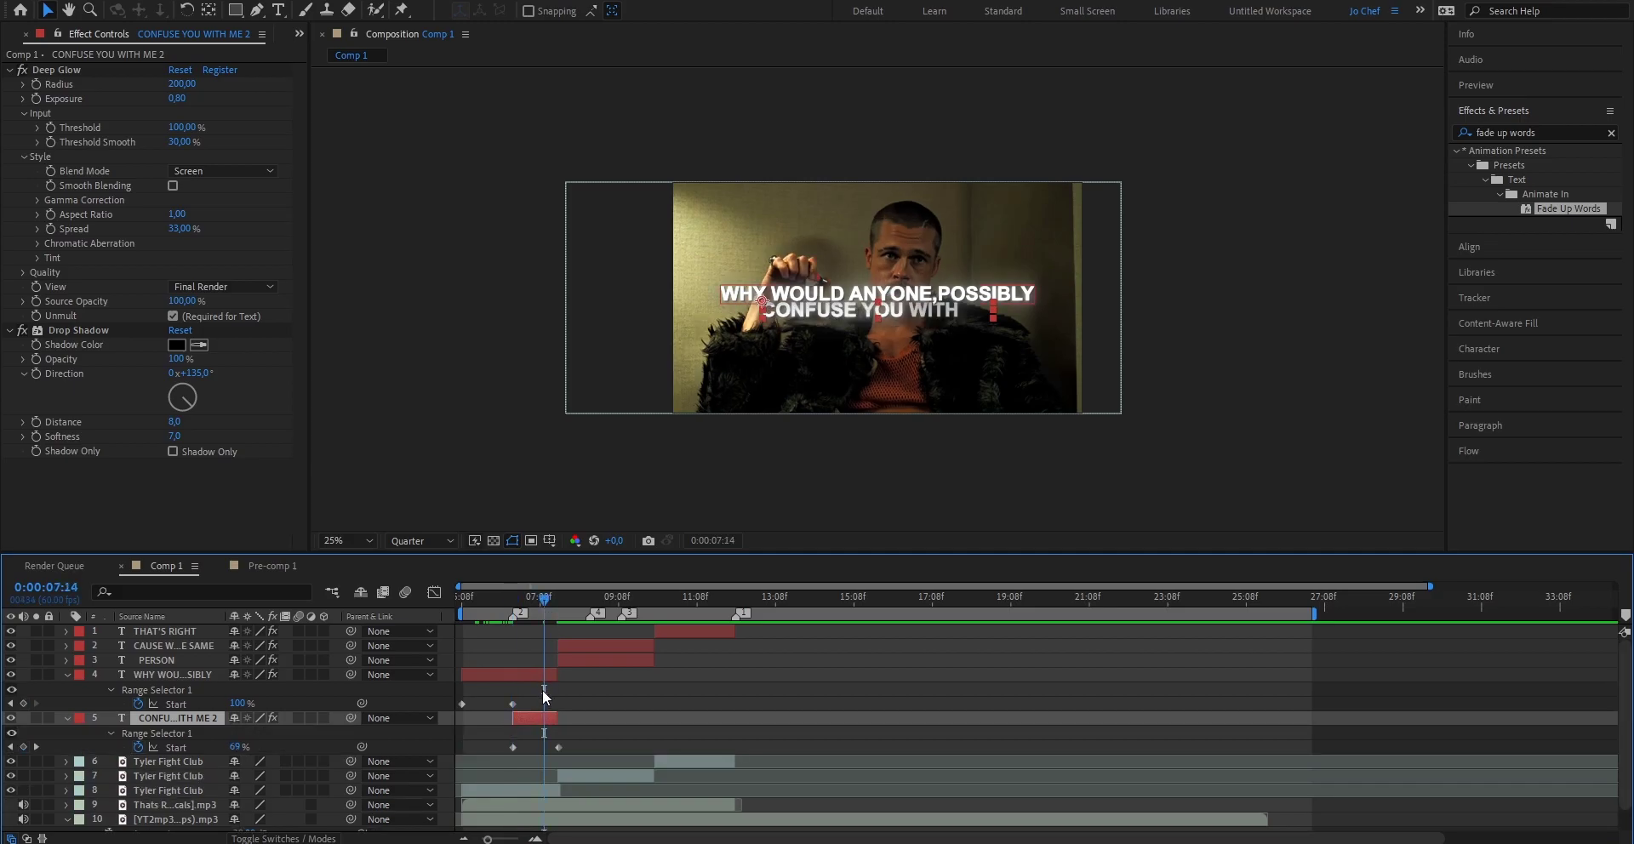
left_click_drag(558, 747, 544, 750)
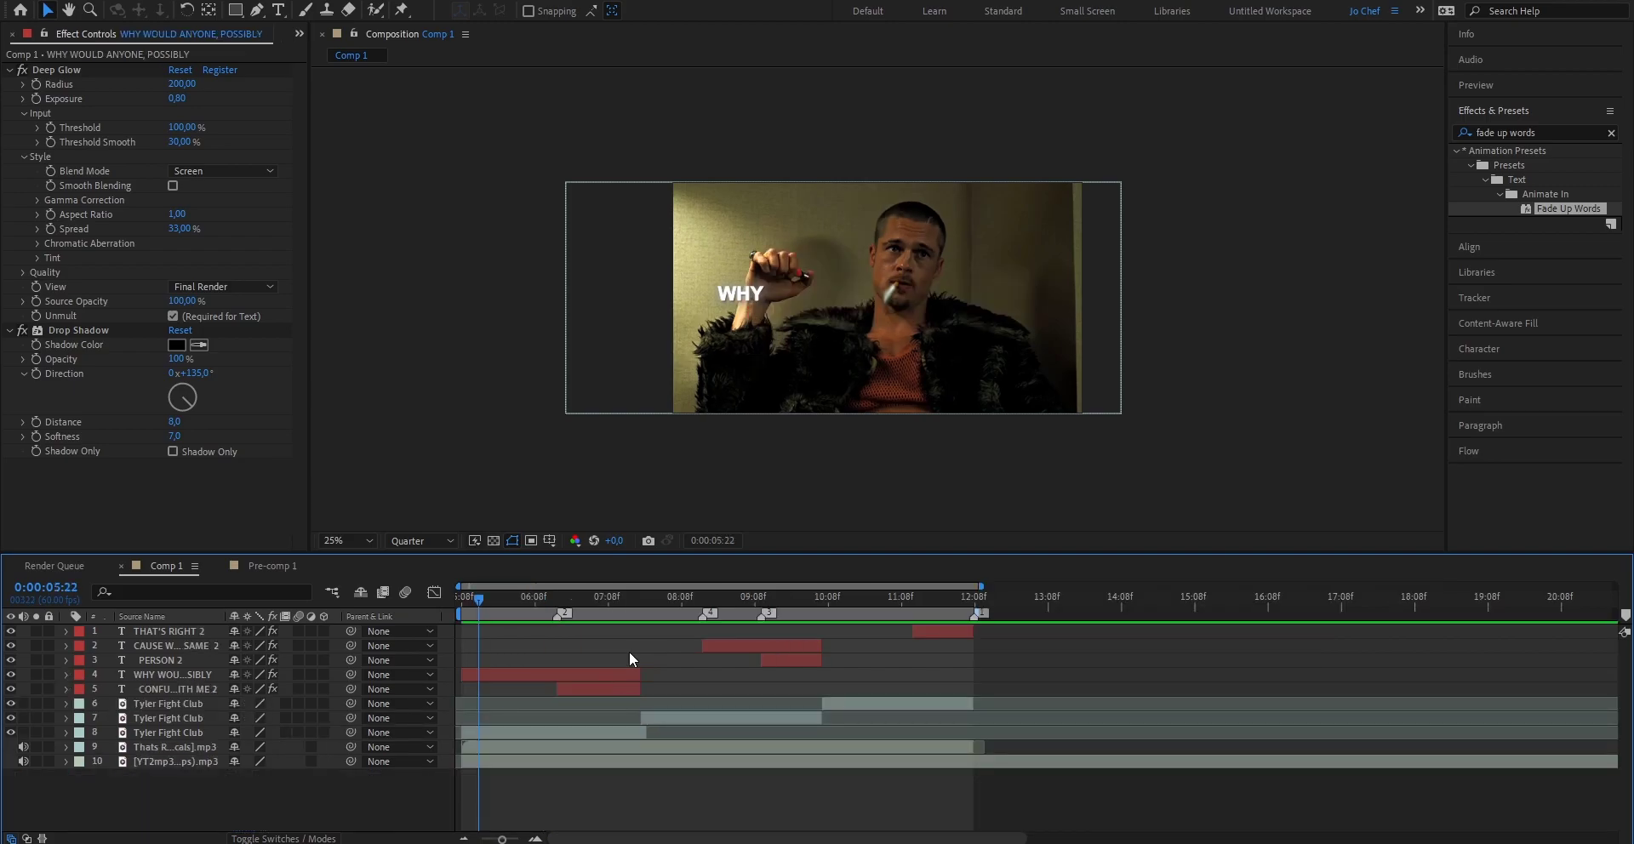
left_click_drag(630, 651, 591, 684)
key("ctrl+shift+c")
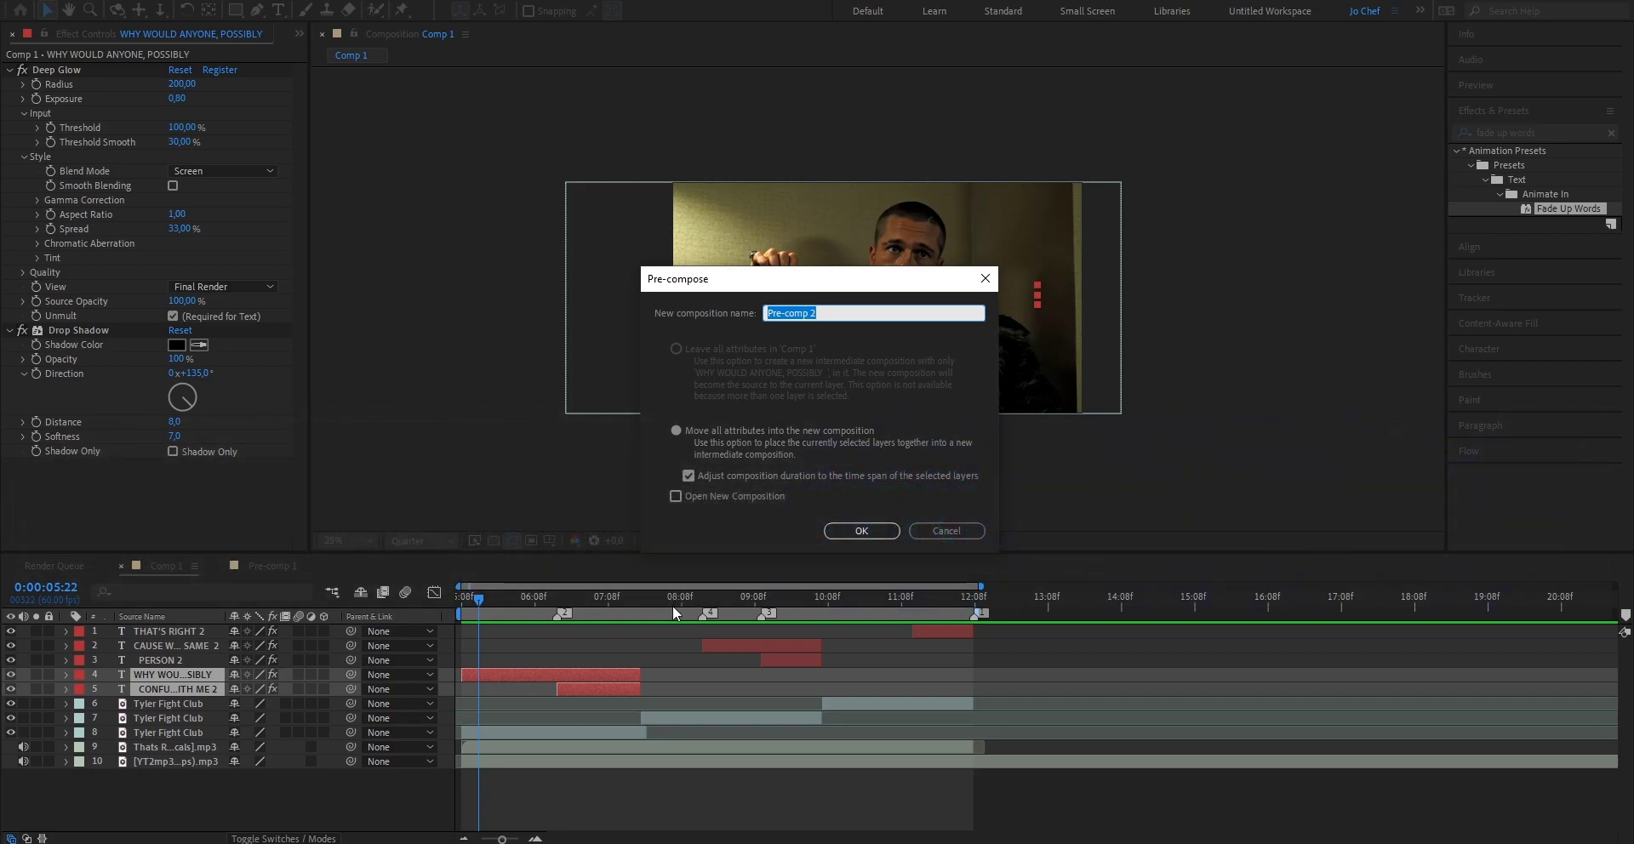
Nest the WHY/CONFUSE pair into Pre-comp 2 and the CAUSE/PERSON pair into Pre-comp 3.
left_click(676, 431)
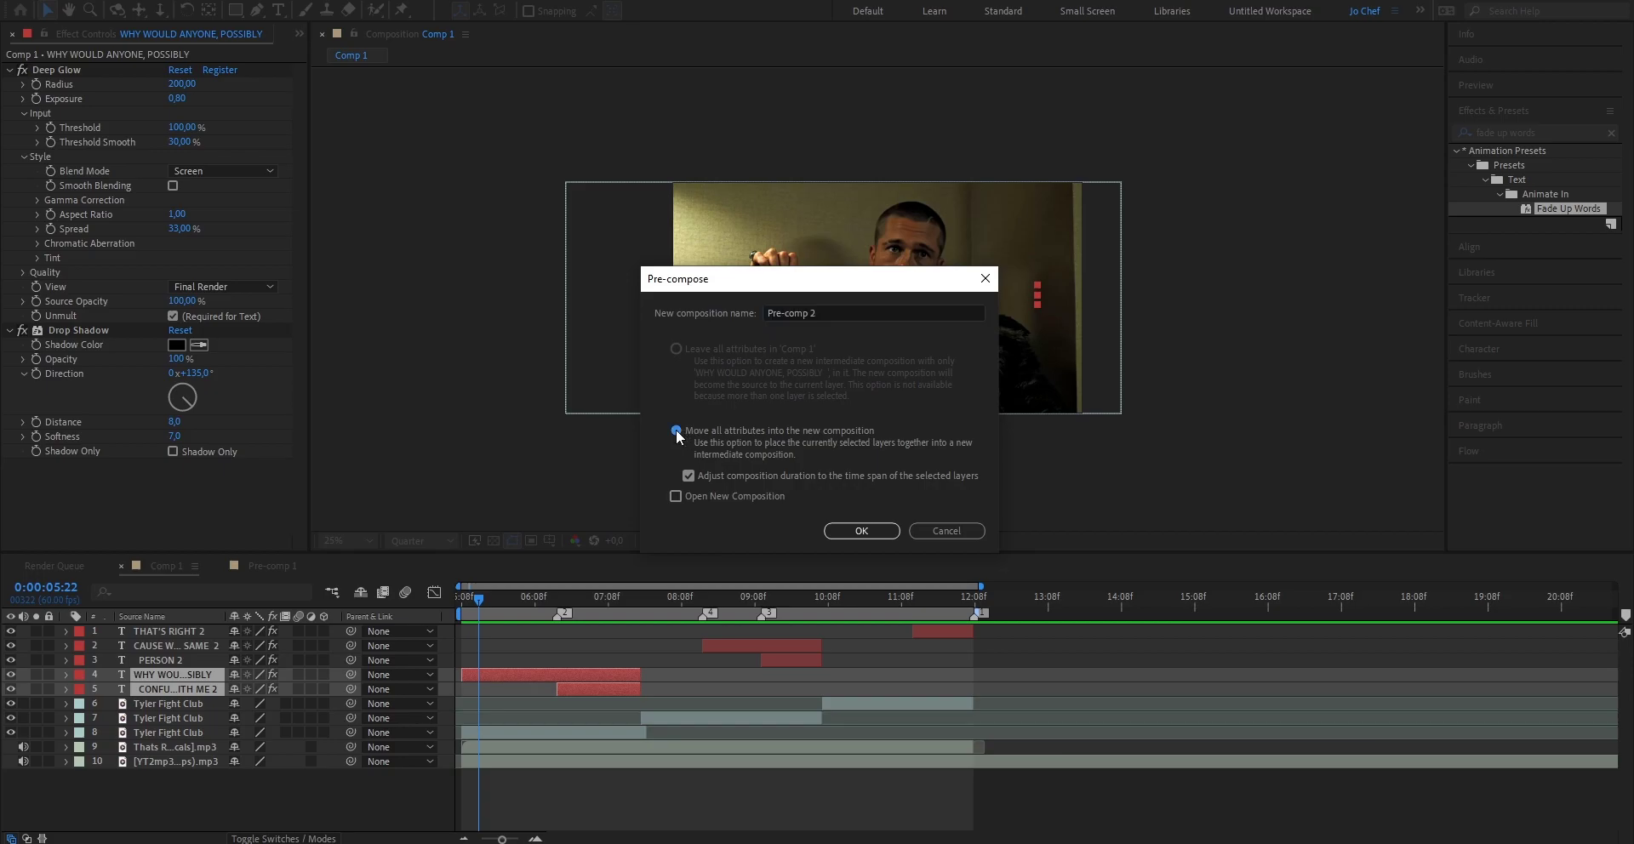
left_click(872, 533)
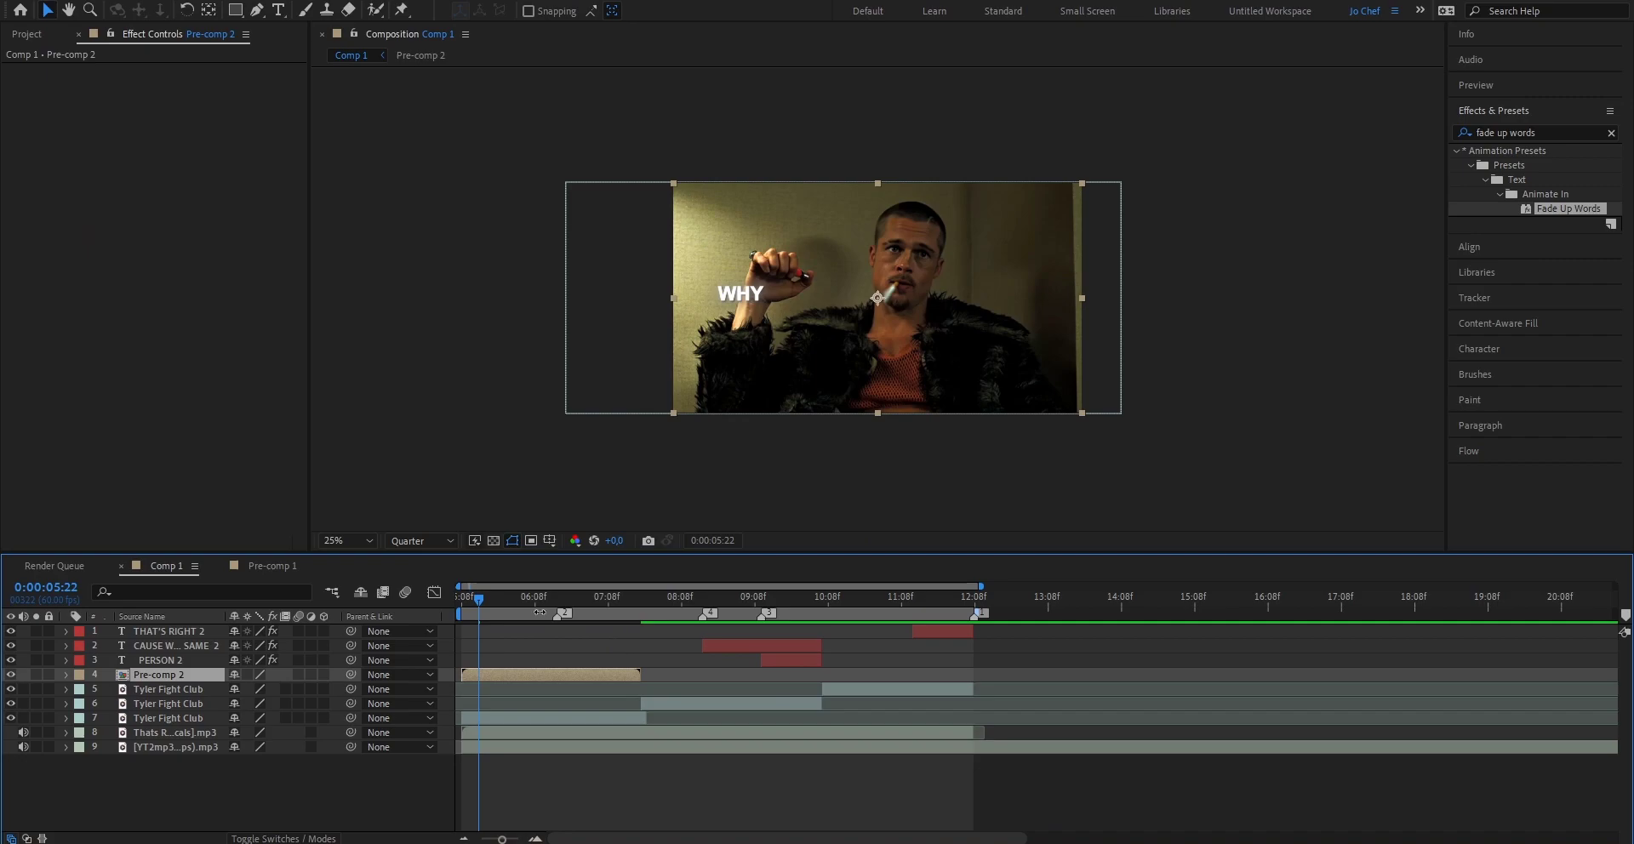
left_click(787, 648)
left_click(788, 659, "shift")
key("ctrl+shift+c")
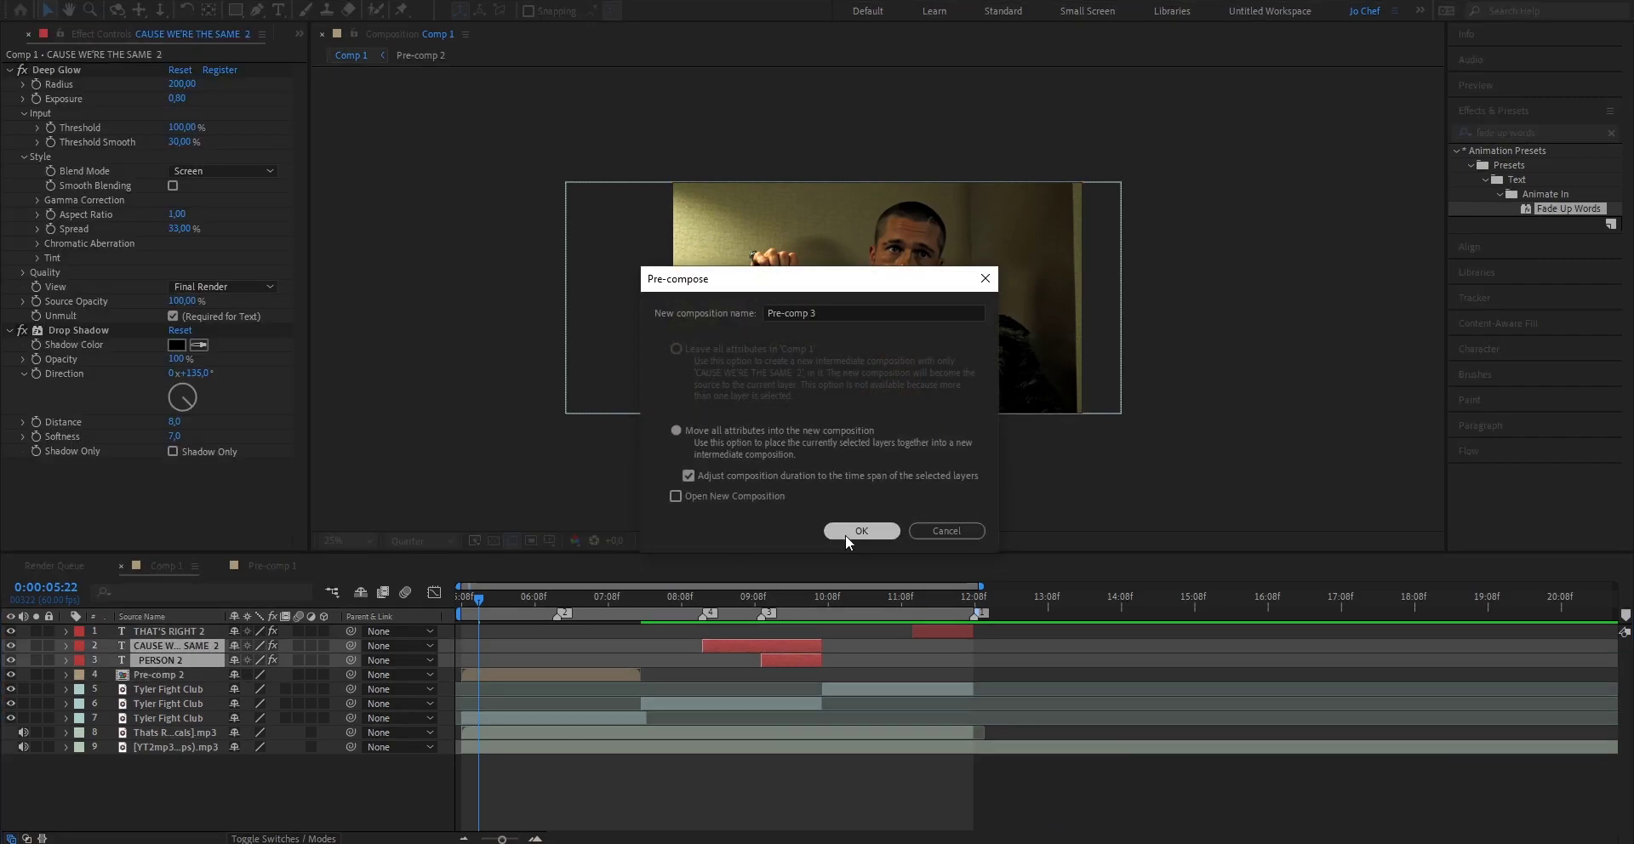
left_click(845, 531)
Pre-compose the THAT'S RIGHT caption, then select Pre-comp 2 at 7:25.
left_click(941, 632)
key("ctrl+shift+c")
key("Return")
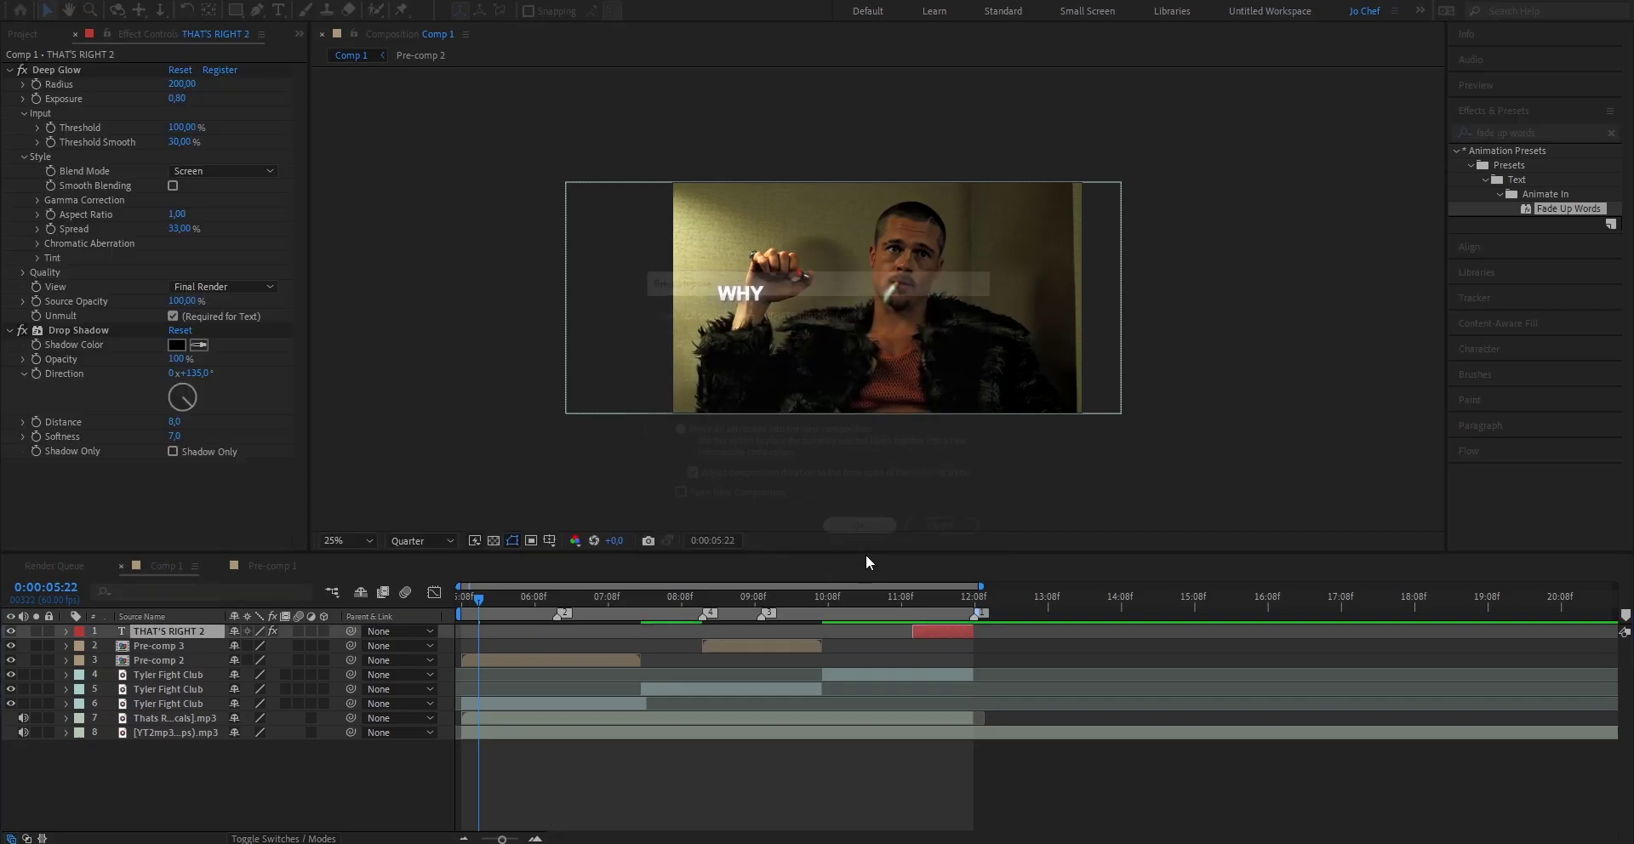
left_click(625, 660)
left_click_drag(500, 834, 511, 836)
left_click(843, 600)
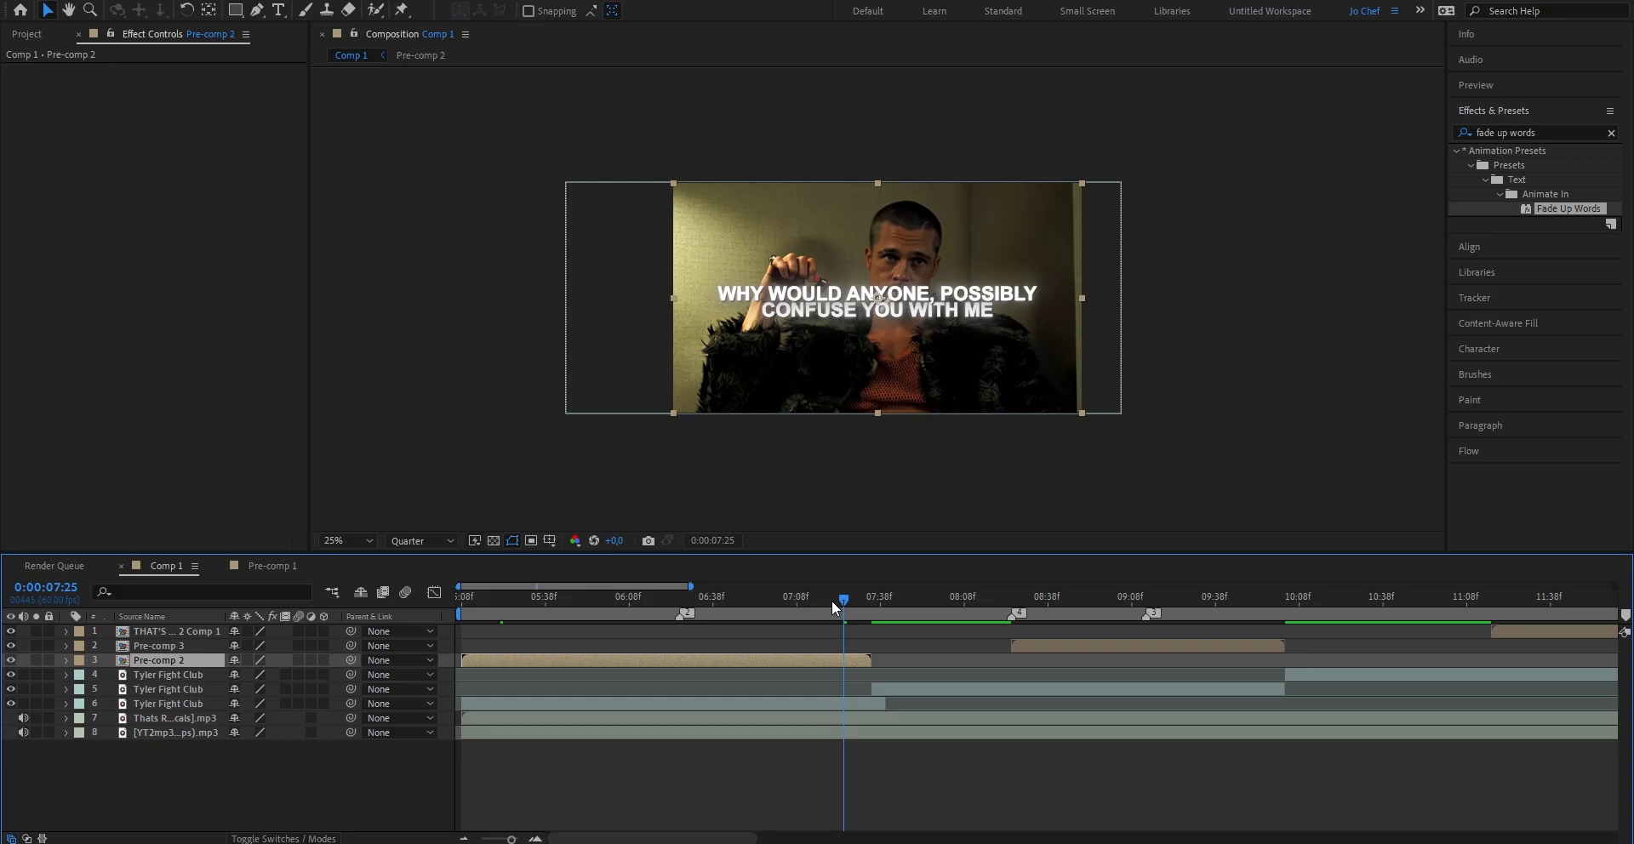
Keyframe Pre-comp 2's opacity at 100% and check its fade-out around 7:35–7:48.
key("t")
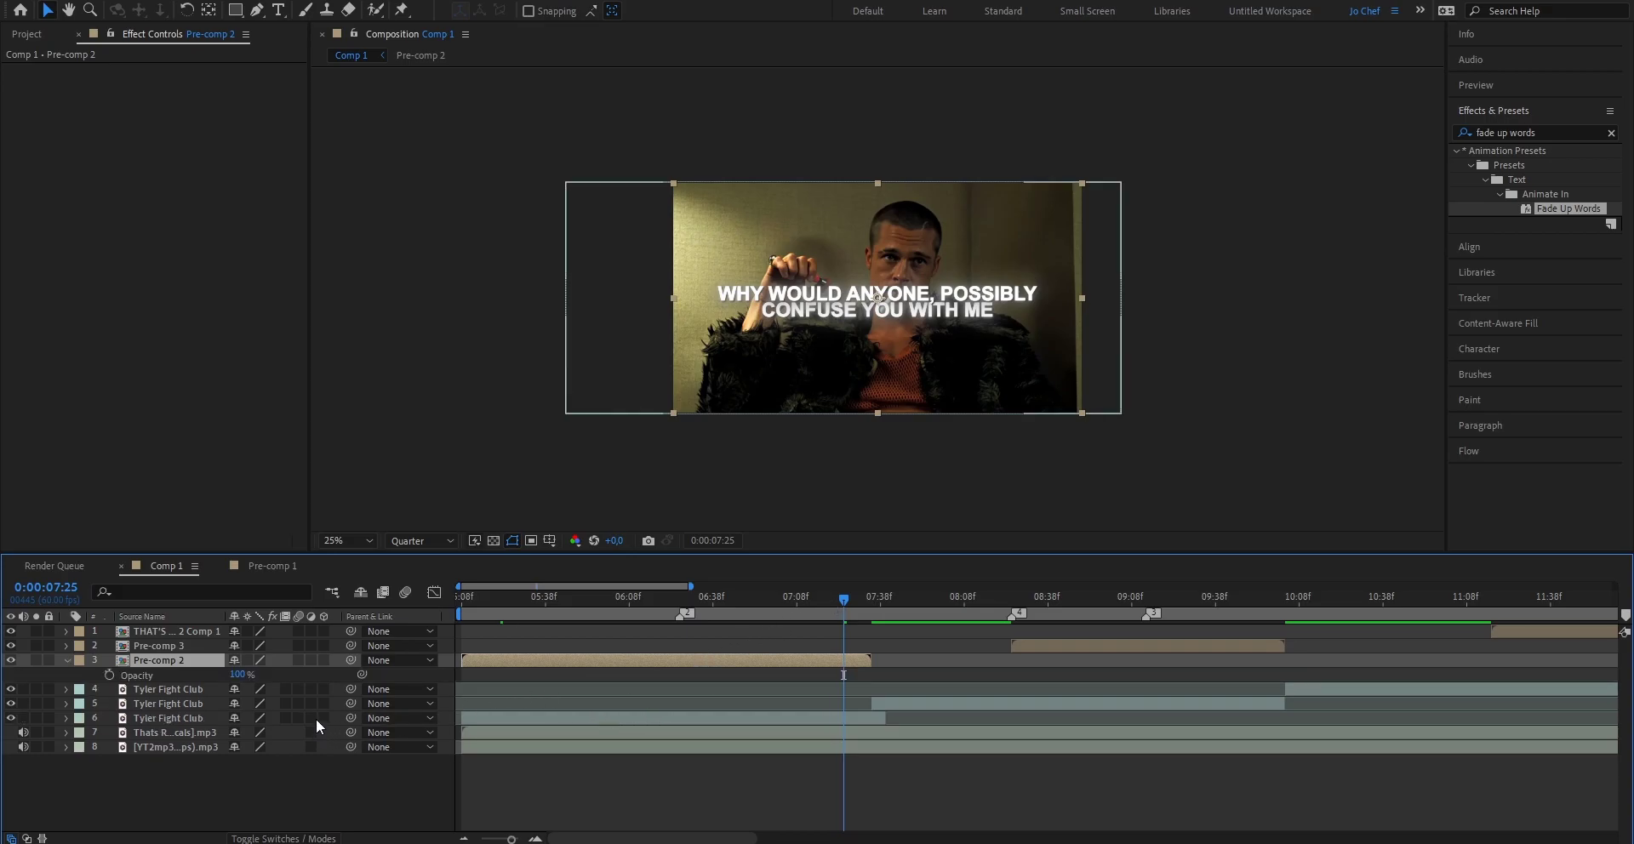
left_click(108, 675)
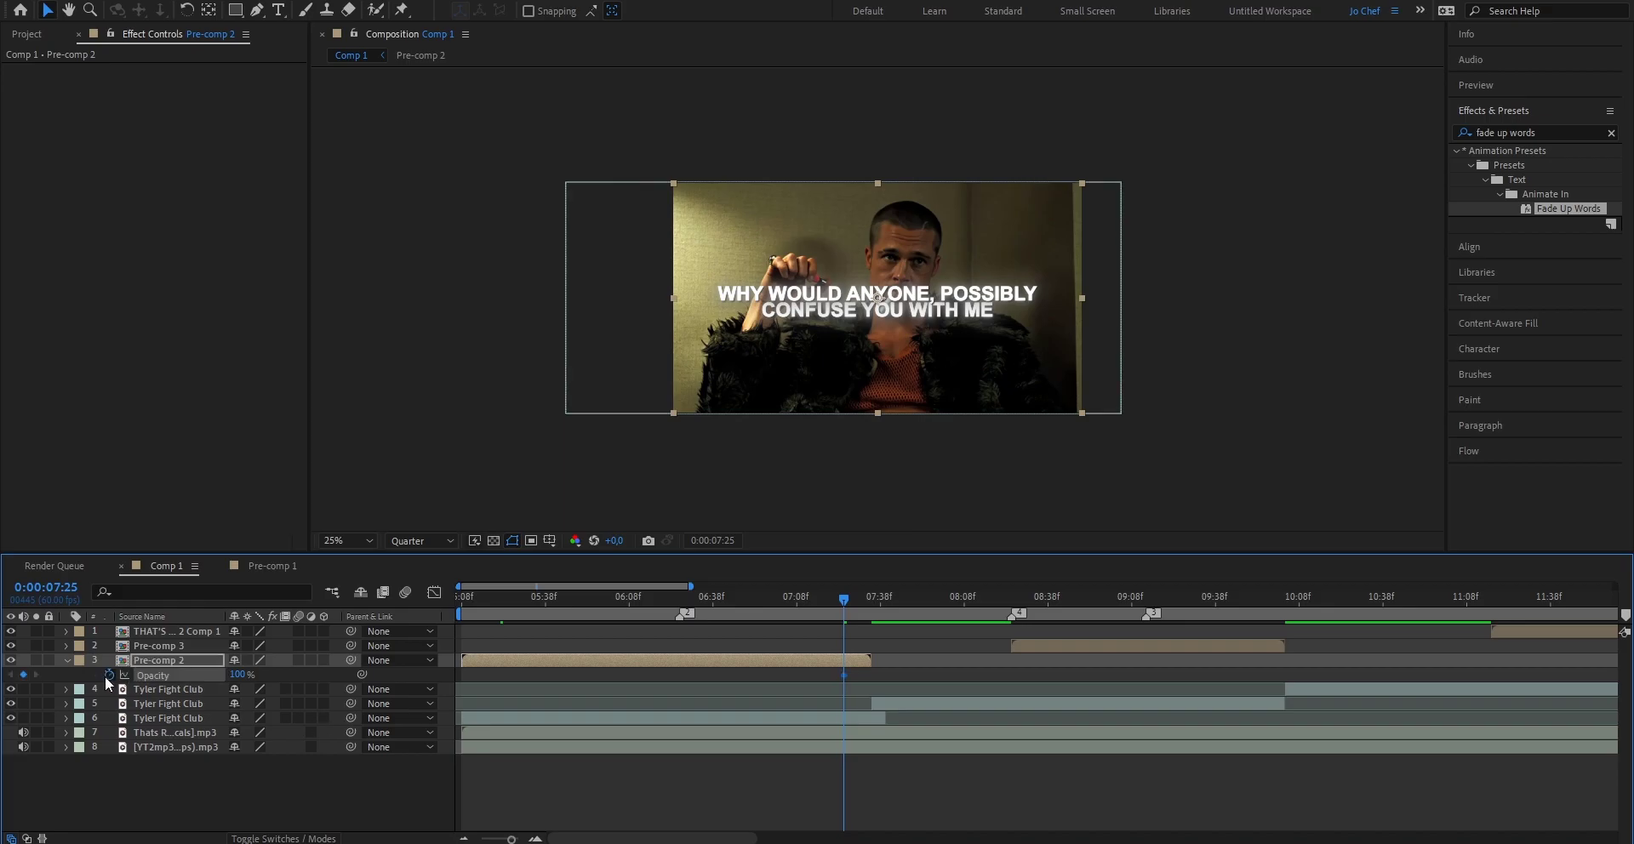
left_click(870, 604)
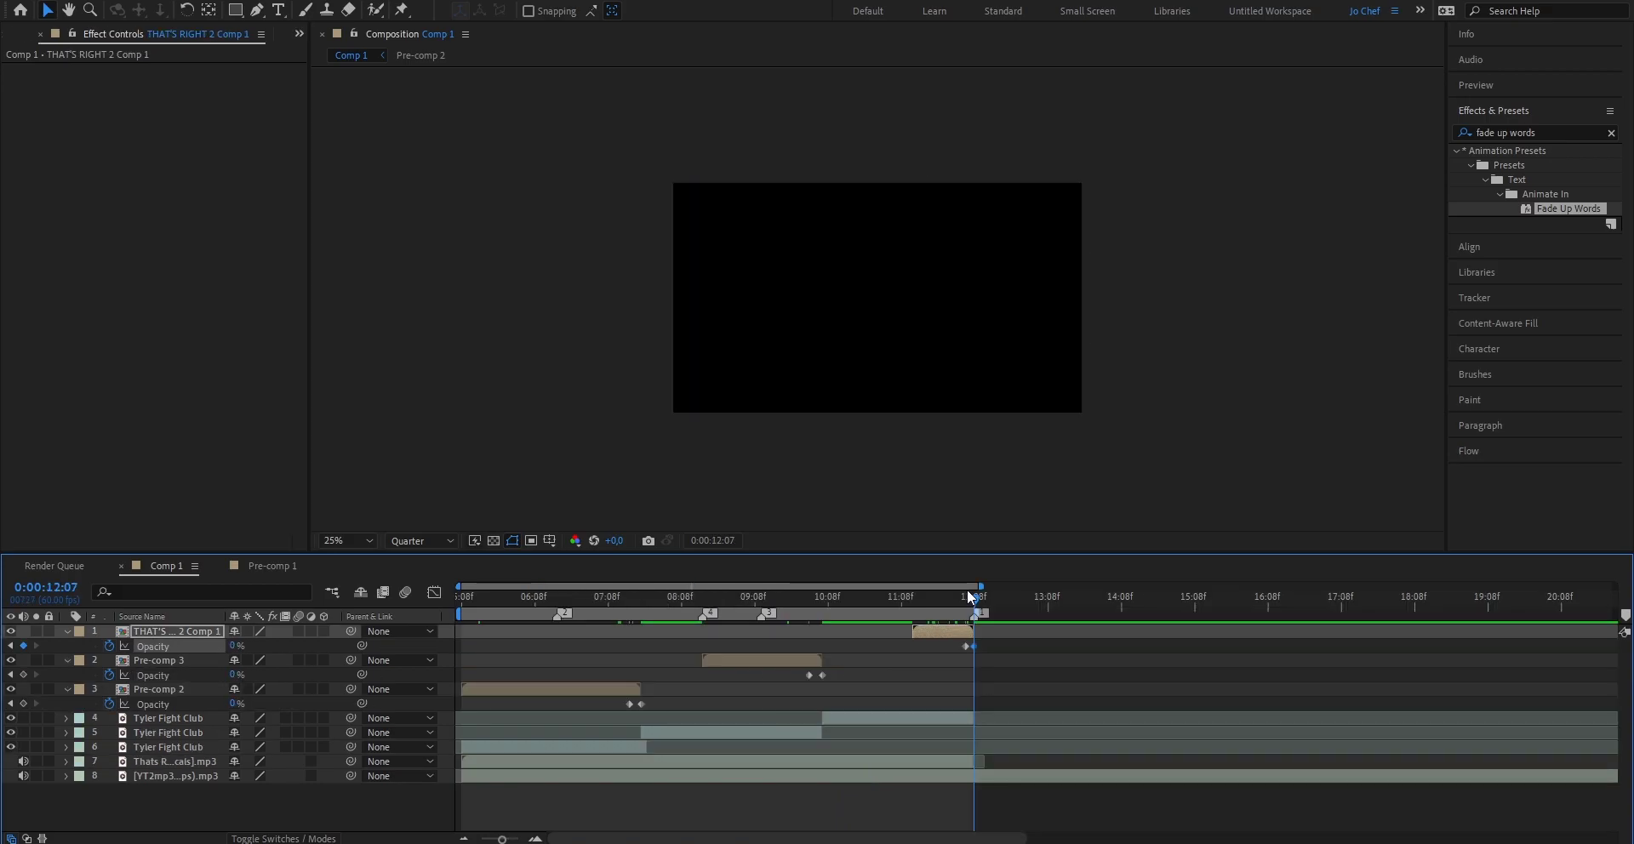
left_click(619, 602)
key("space")
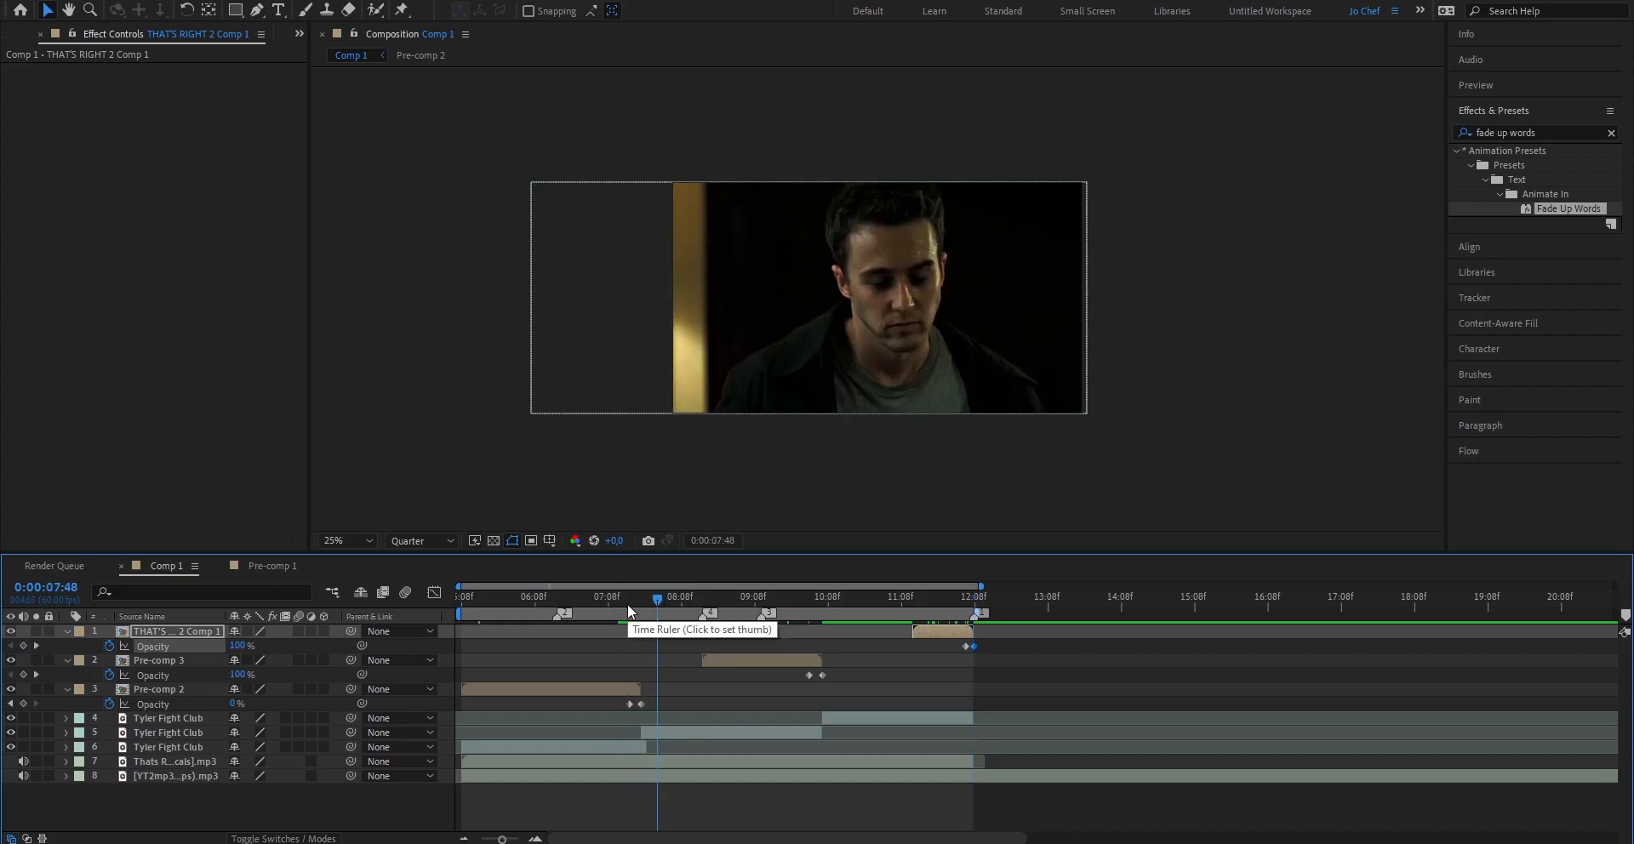
left_click(575, 685)
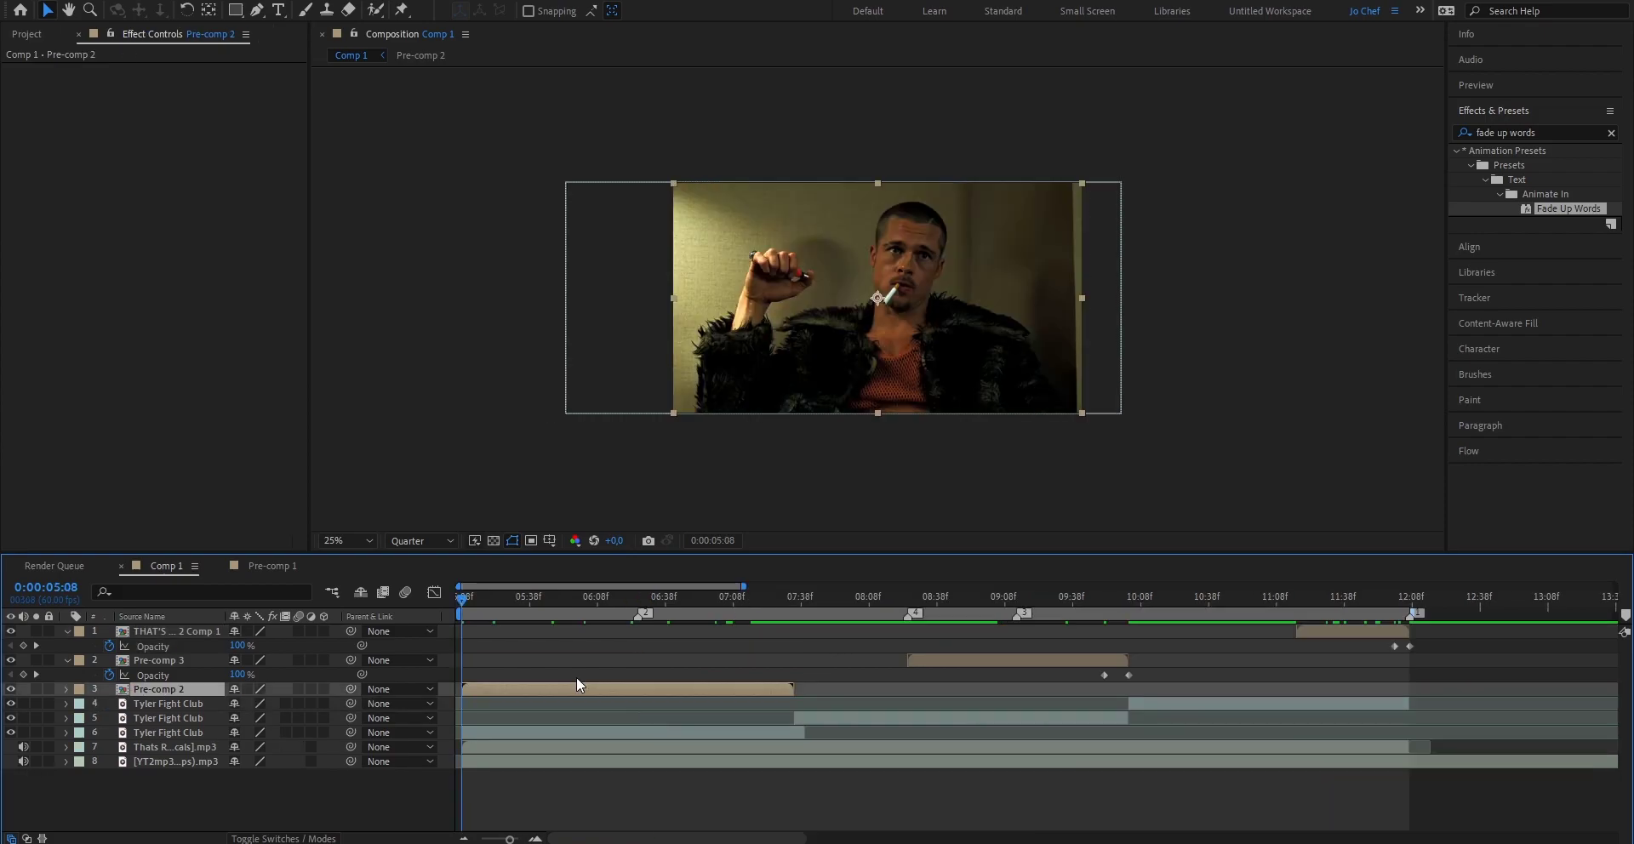
Keyframe Pre-comp 2's scale from 100% to 110% horizontal at 7:35, with proportions unlinked.
key("s")
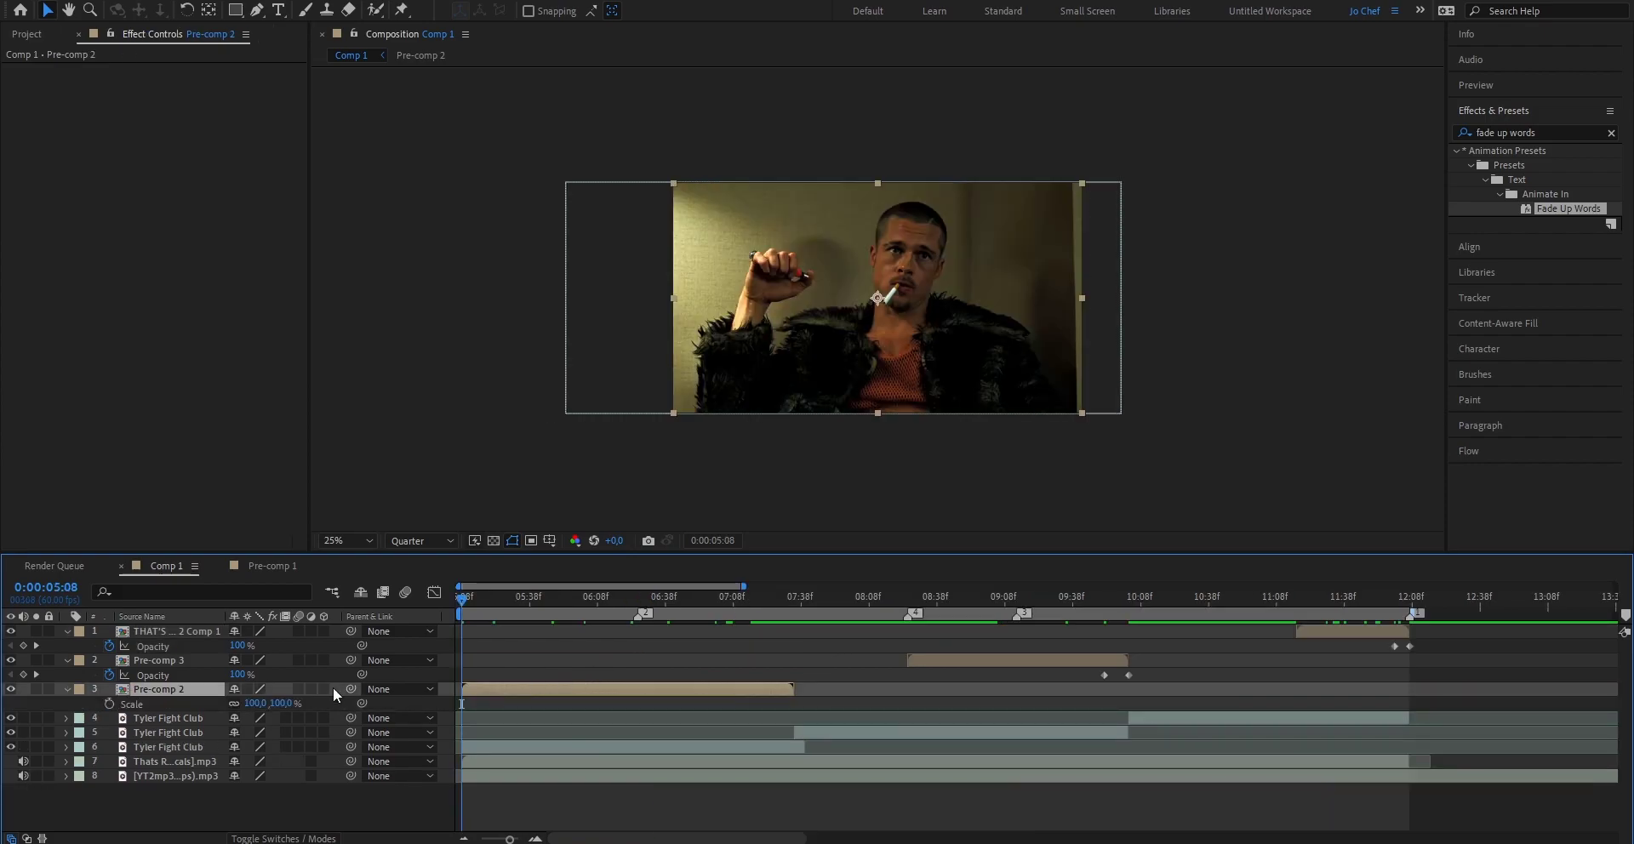
left_click(110, 705)
left_click(232, 702)
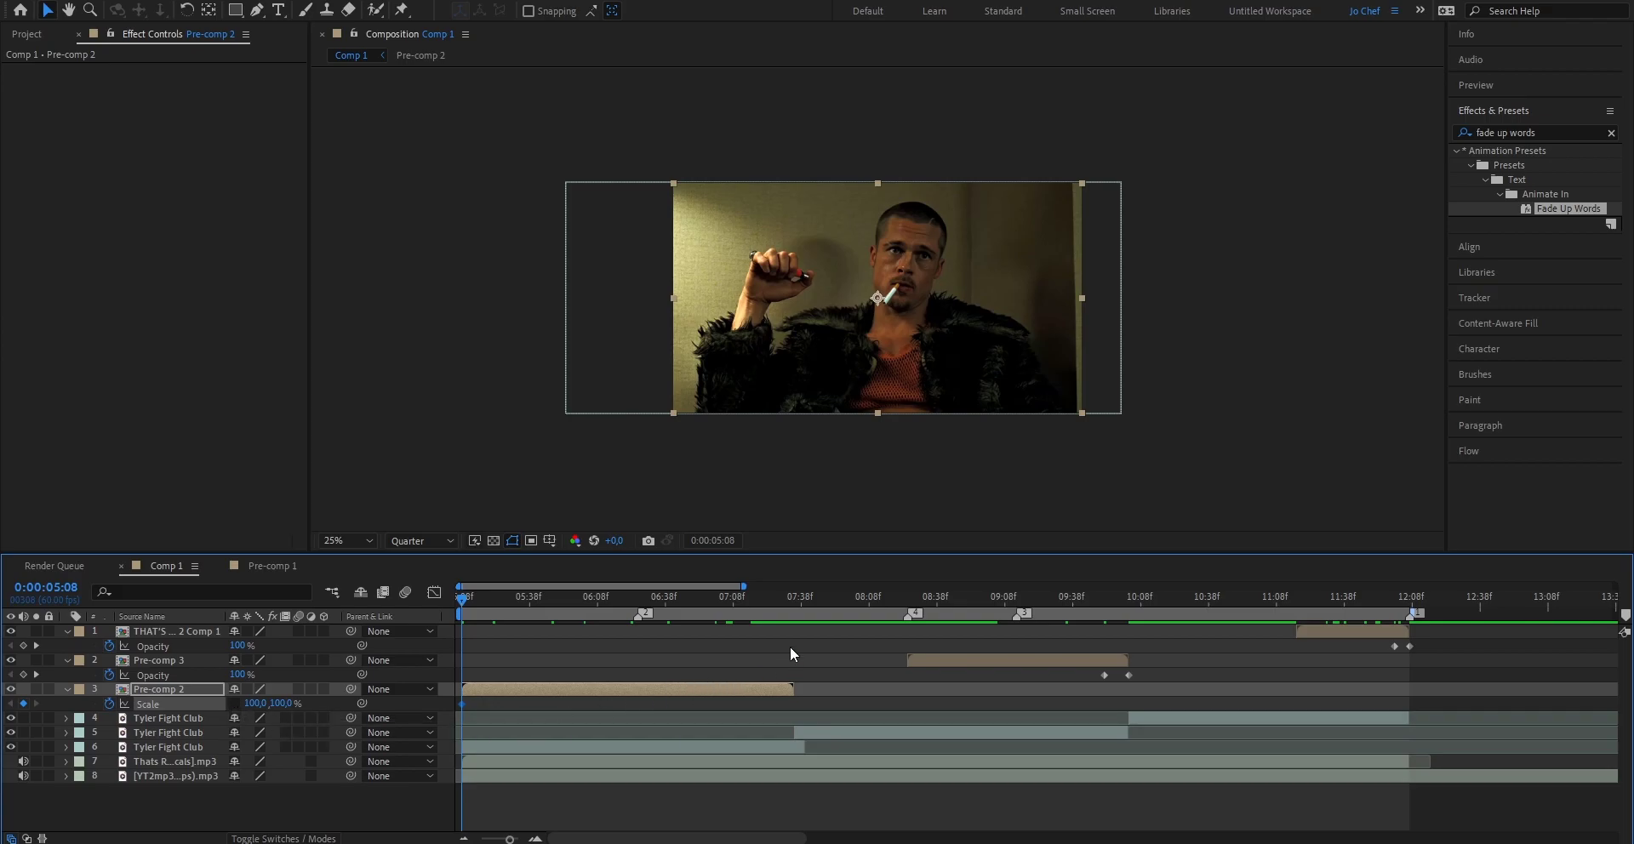
left_click(794, 601)
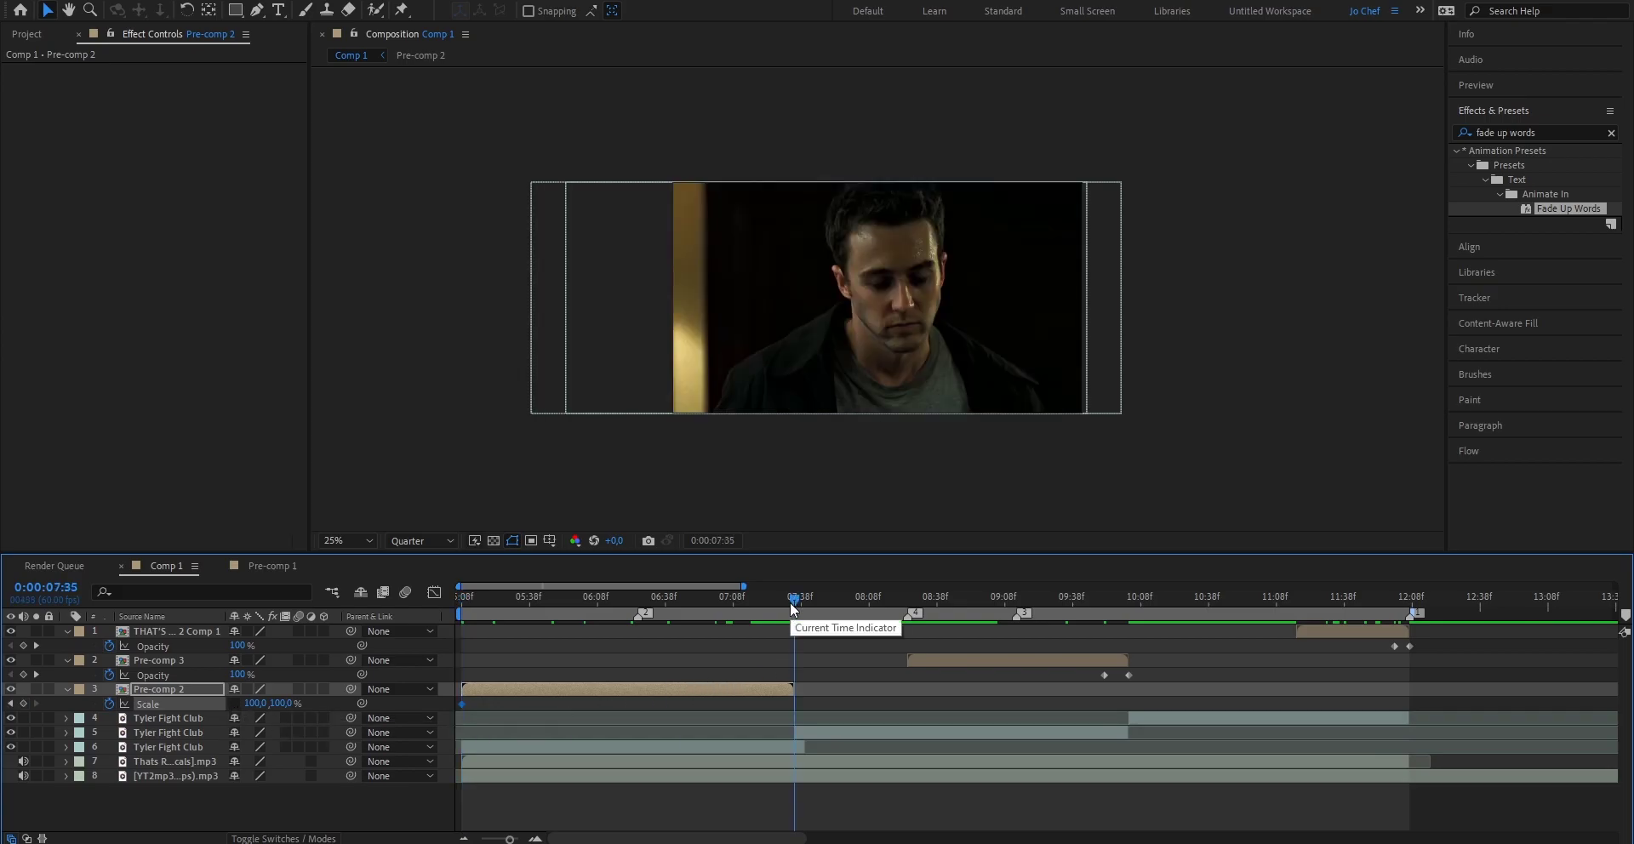
left_click(261, 707)
type("110")
key("Return")
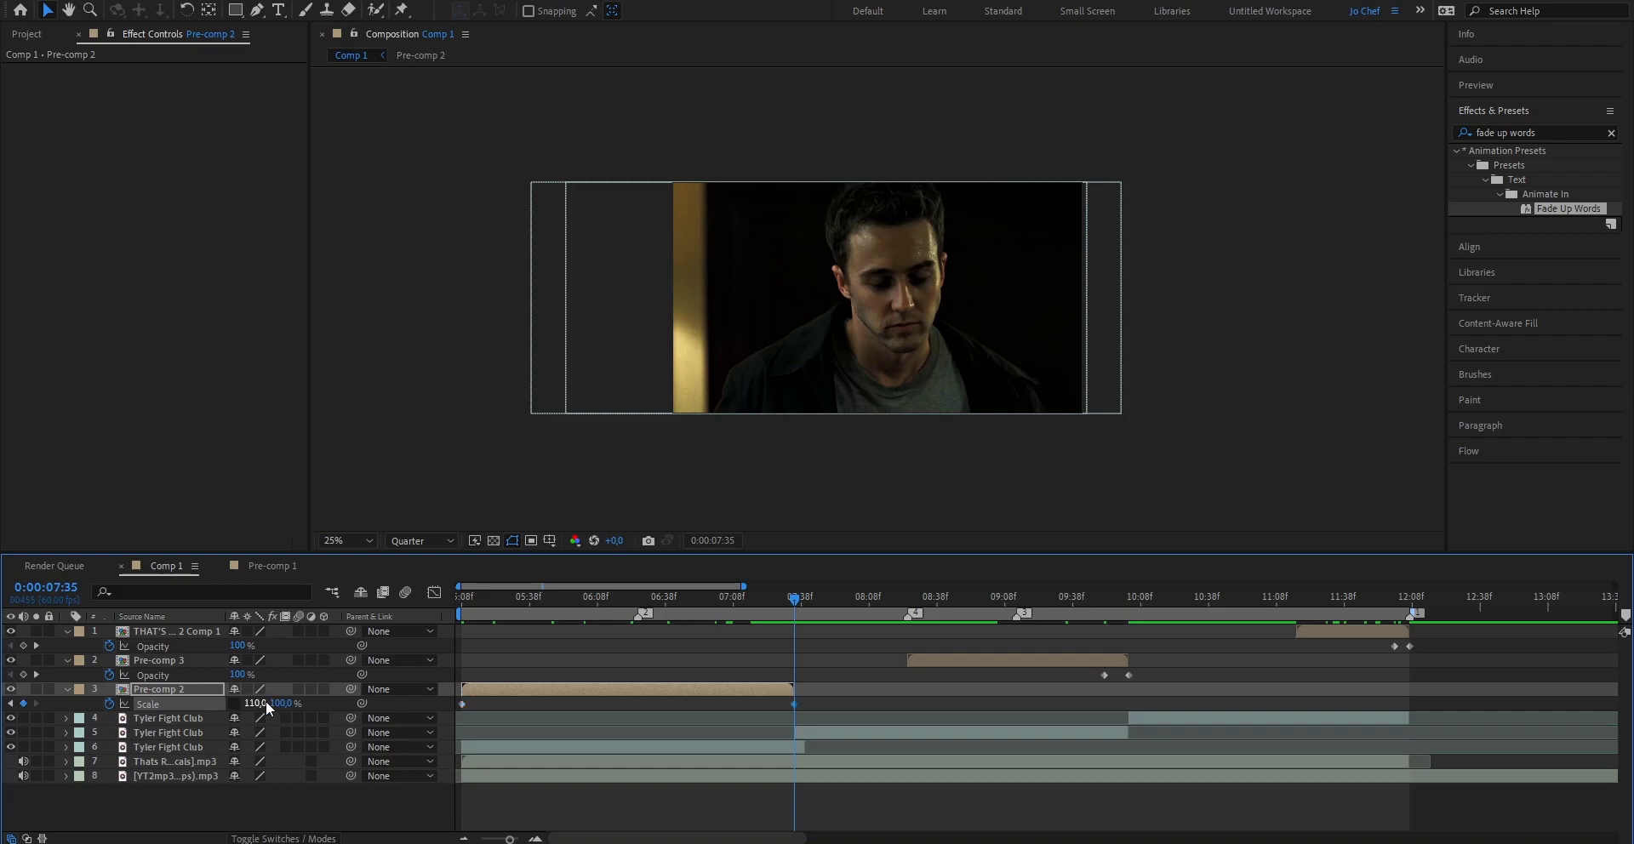
Copy Pre-comp 2's scale keyframes onto Pre-comp 3 and the THAT'S RIGHT pre-comp.
left_click(907, 600)
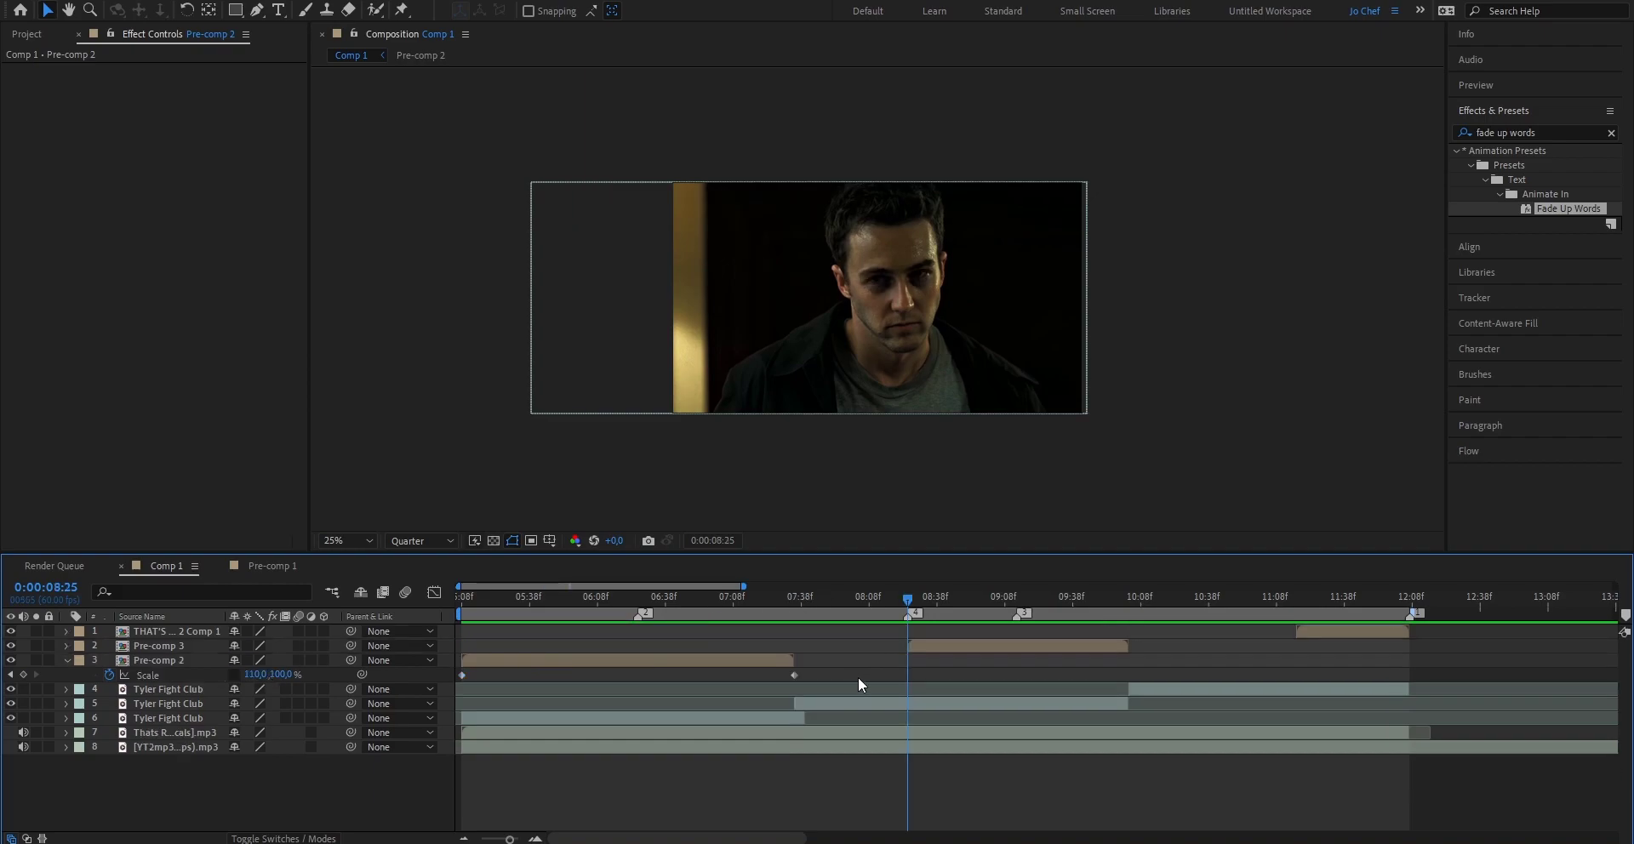
left_click_drag(857, 677, 432, 692)
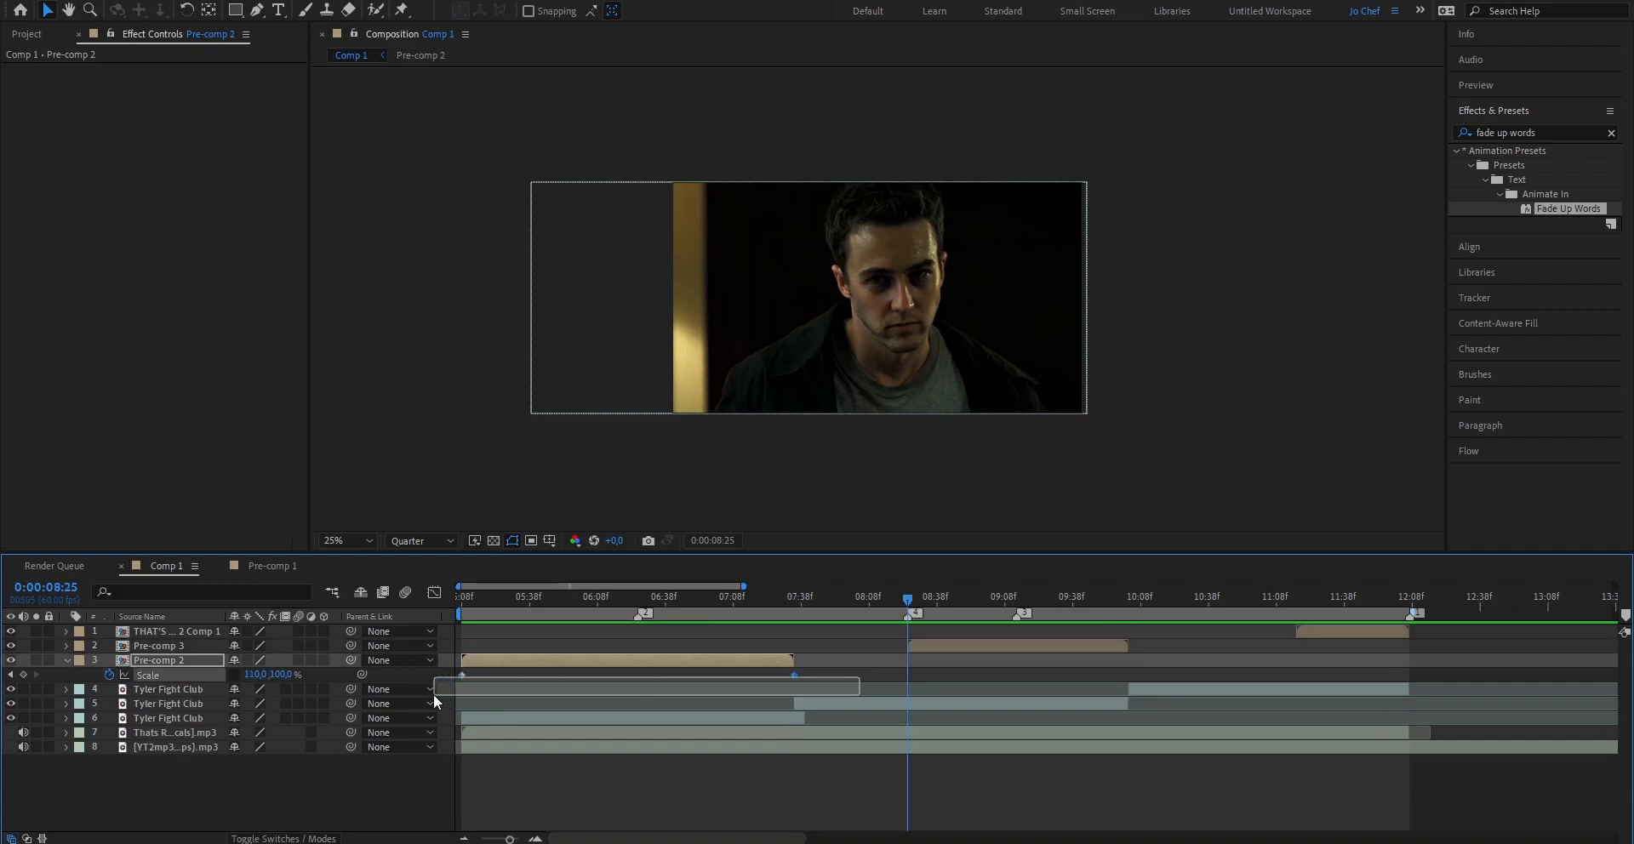
left_click(941, 647)
key("ctrl+v")
key("ctrl+z")
key("ctrl+v")
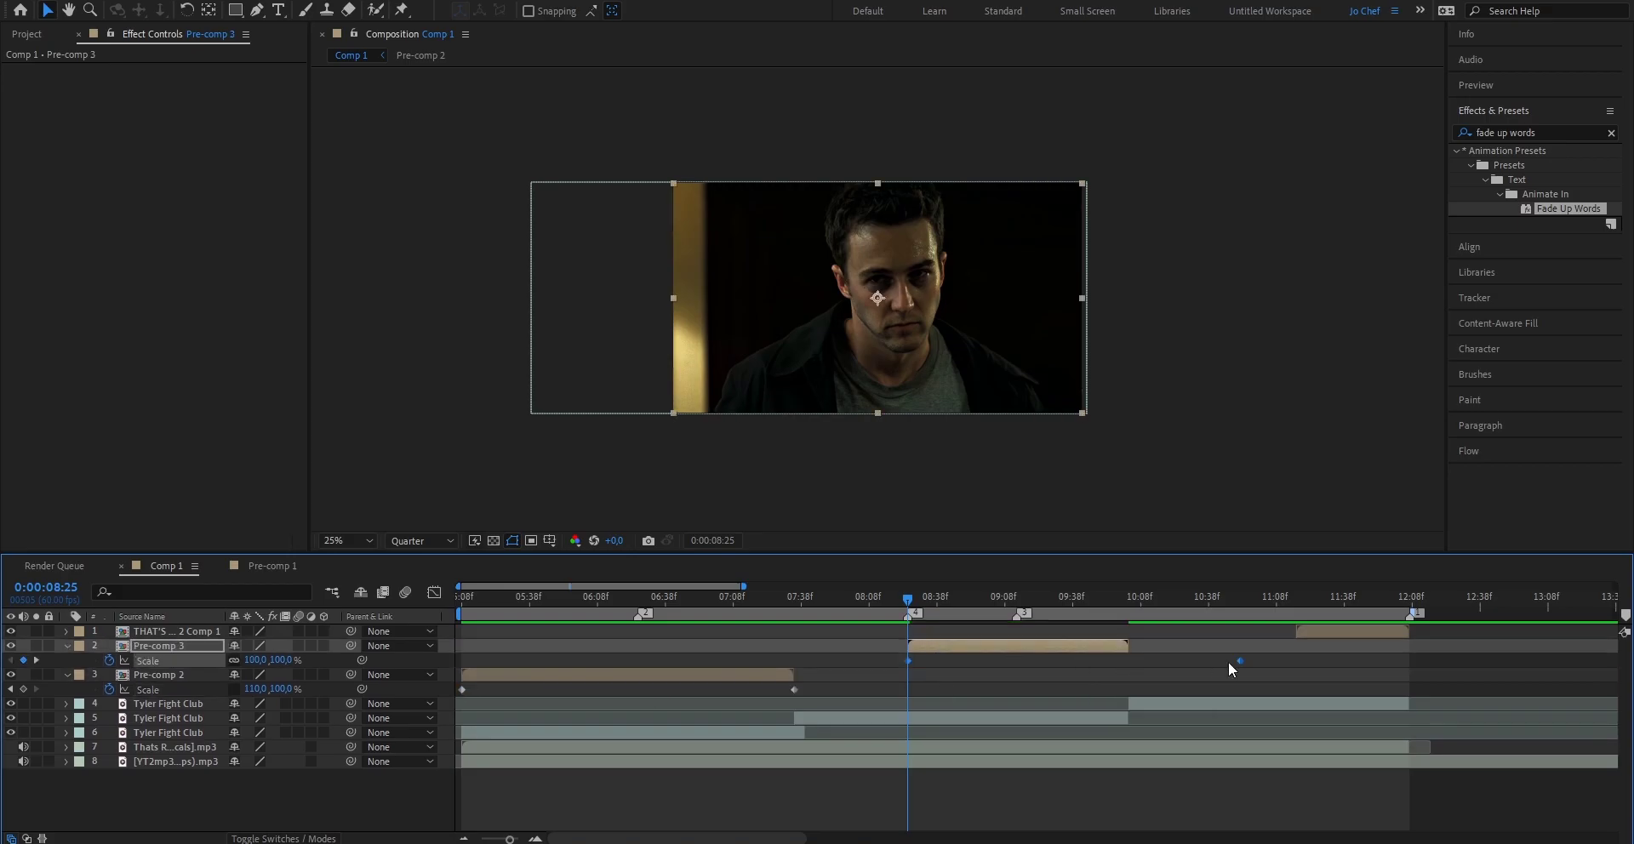
left_click(1335, 627)
key("i")
key("ctrl+v")
key("minus")
key("minus")
key("minus")
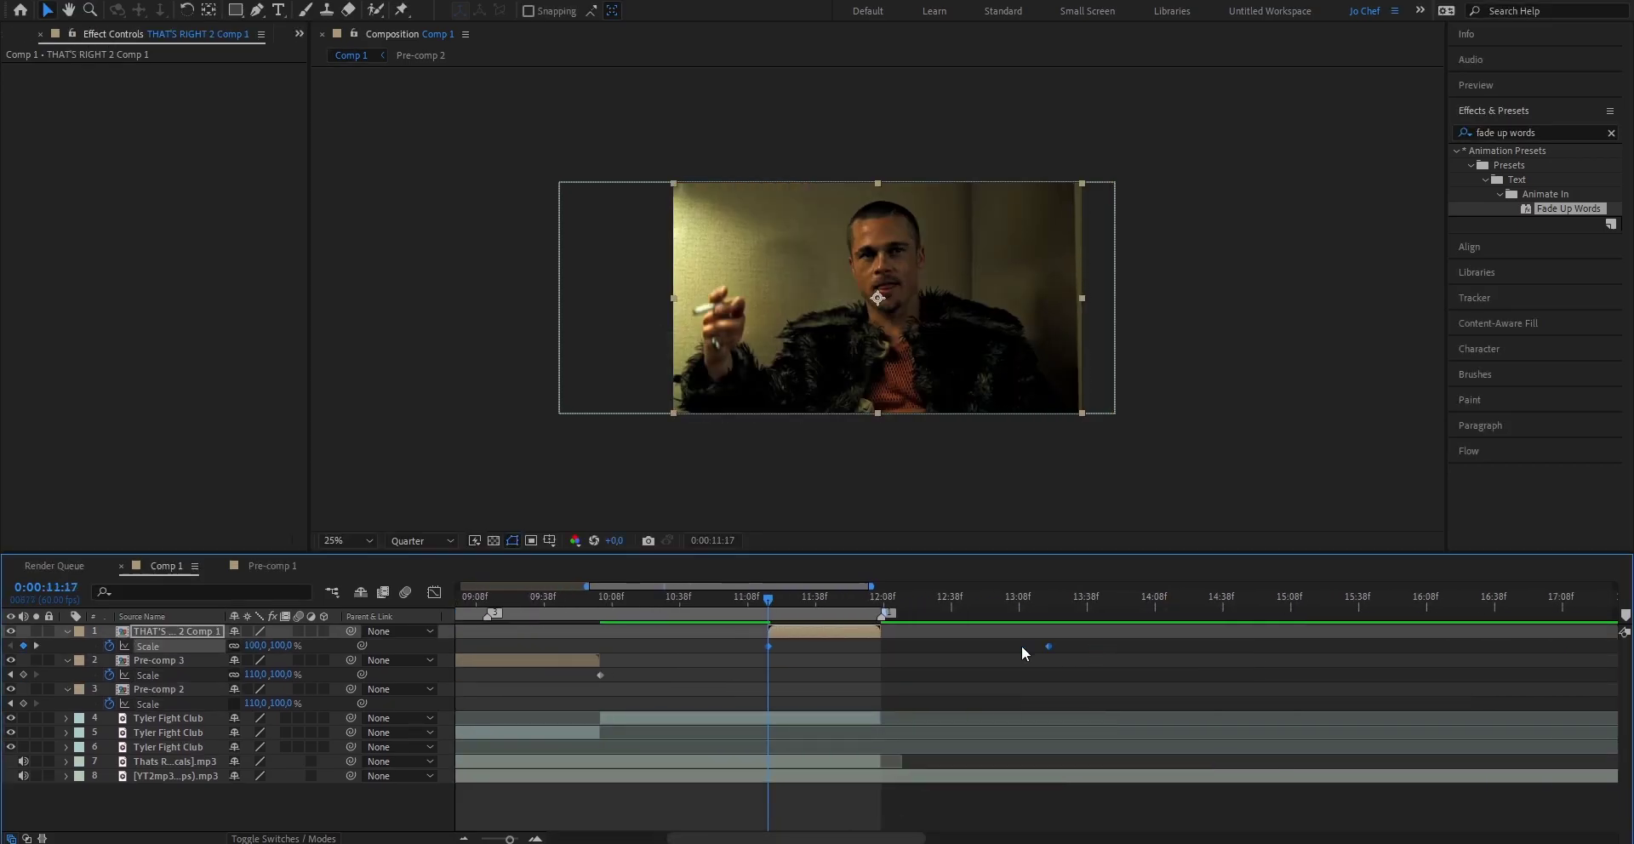
key("Home")
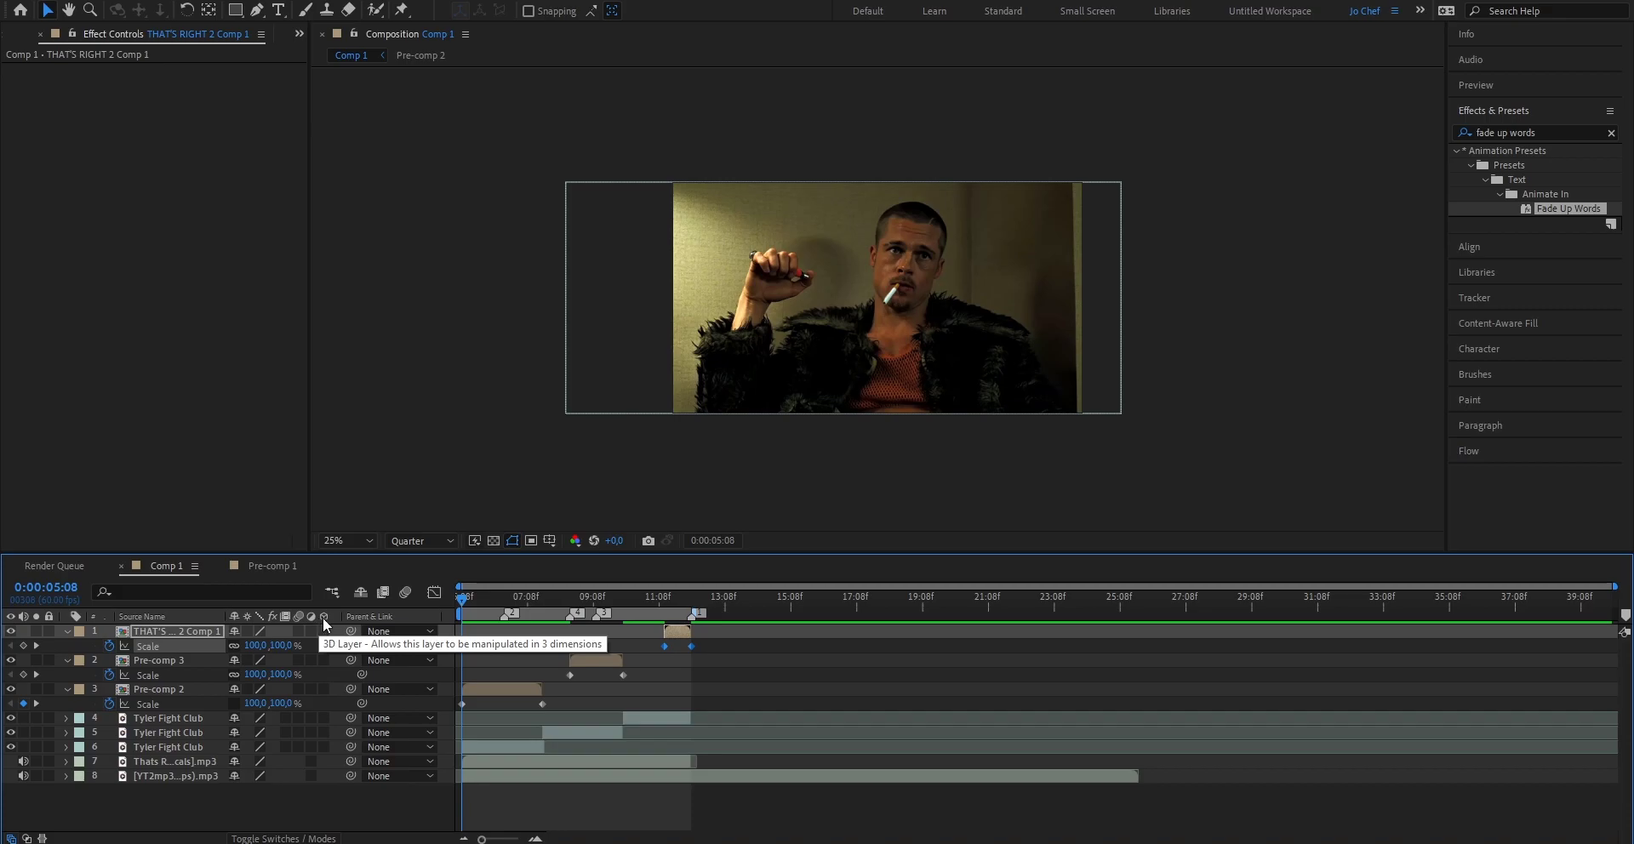
Deselect the layer and play a preview of the animated captions in Comp 1.
left_click(691, 662)
key("space")
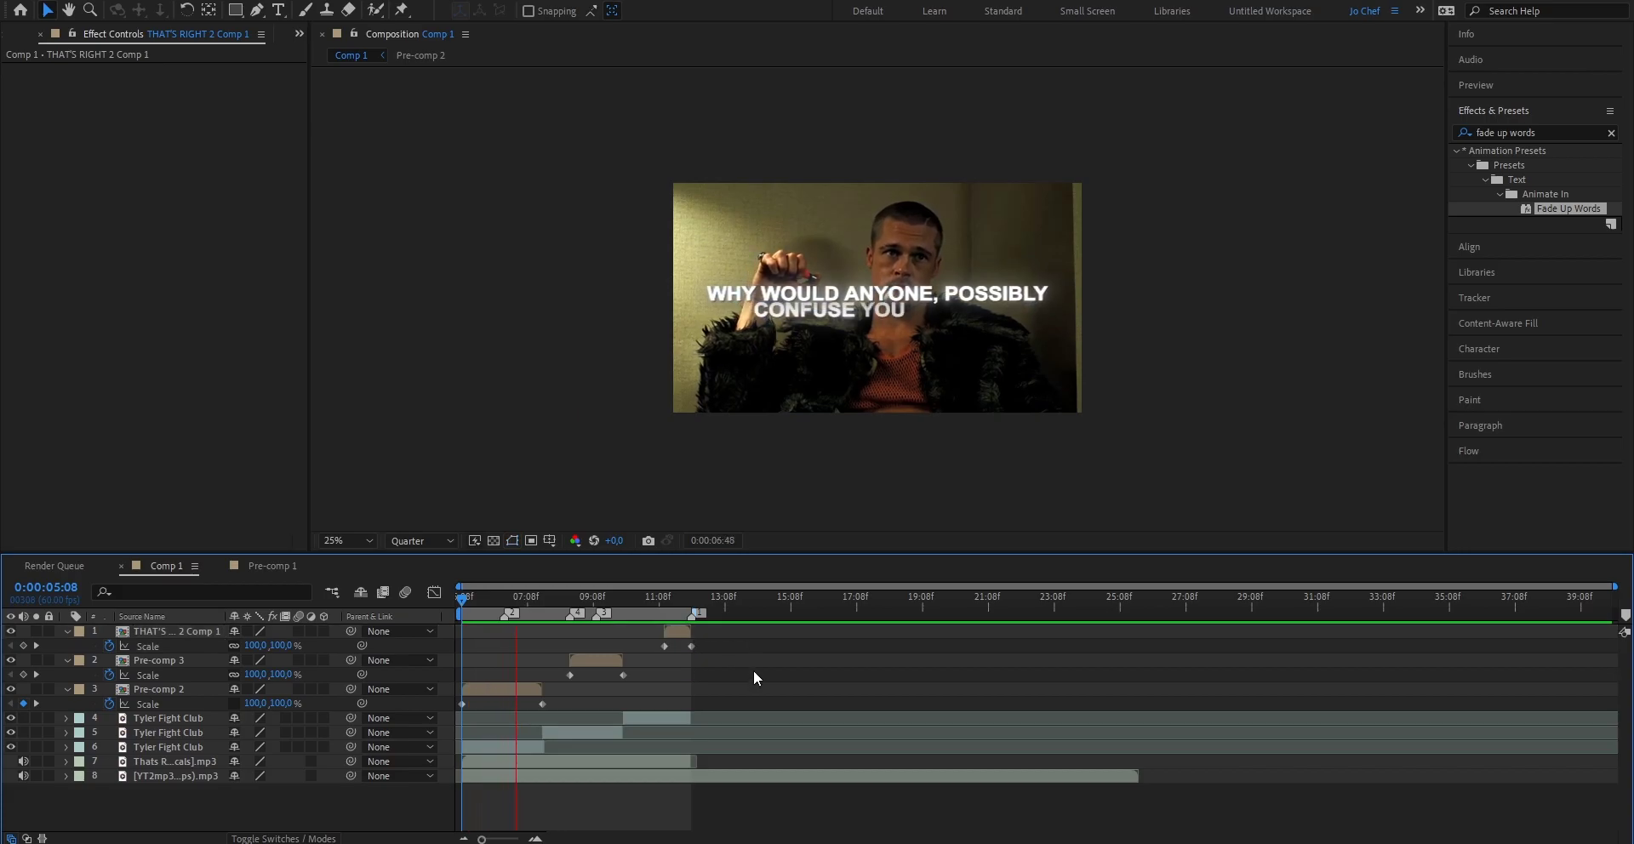